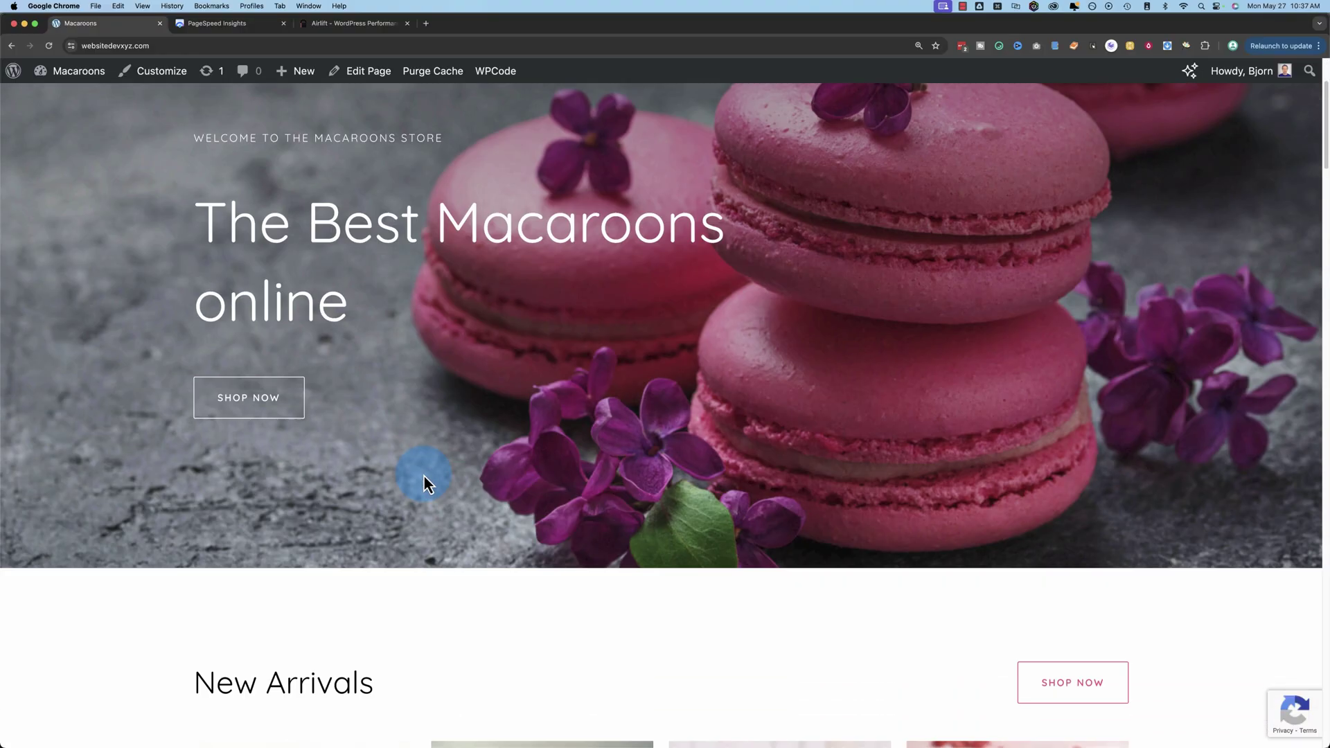
scroll(424, 478, "down", 9)
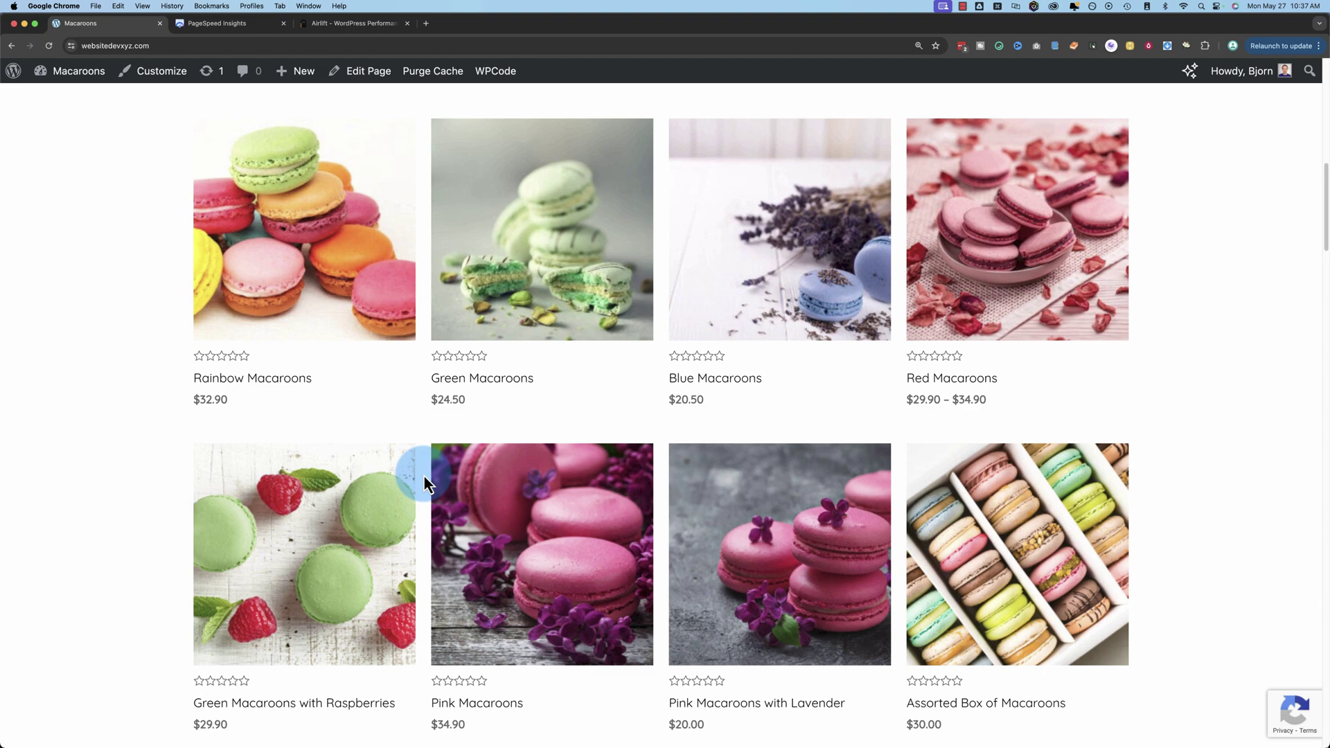
scroll(424, 478, "down", 9)
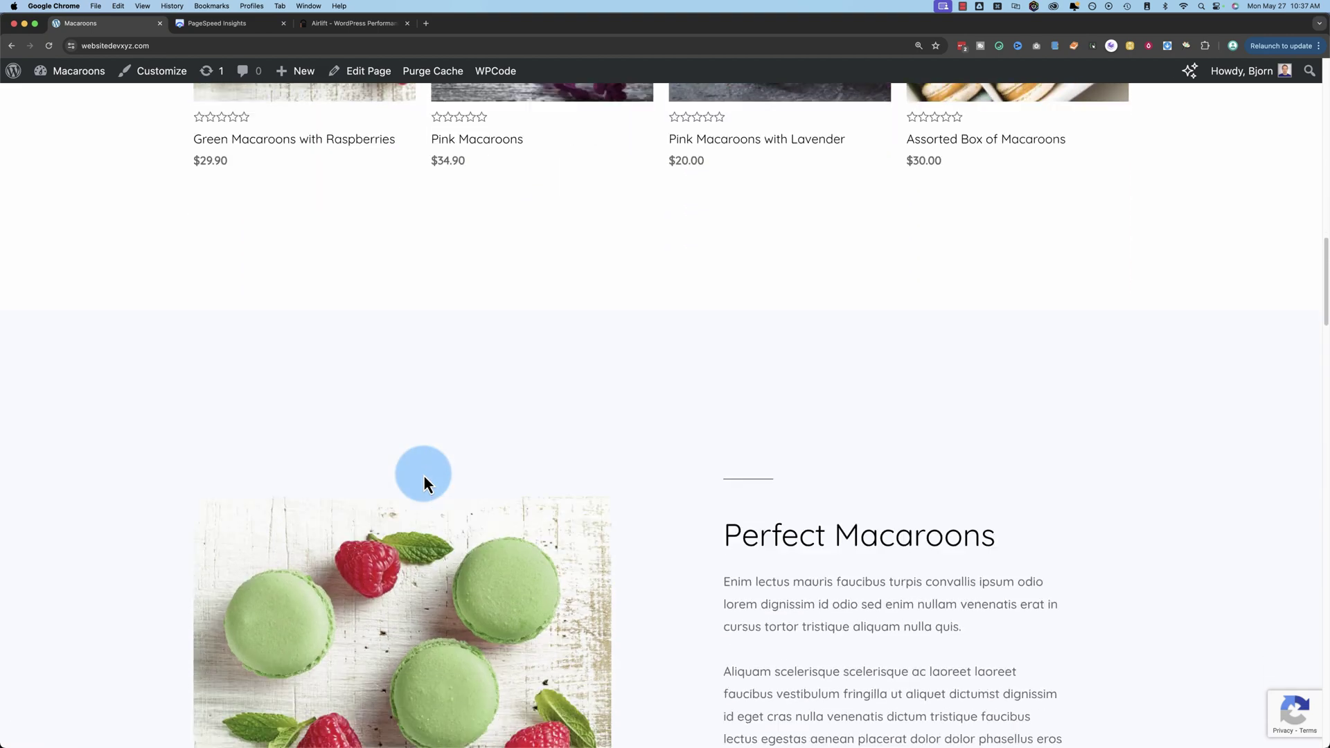
scroll(424, 475, "down", 7)
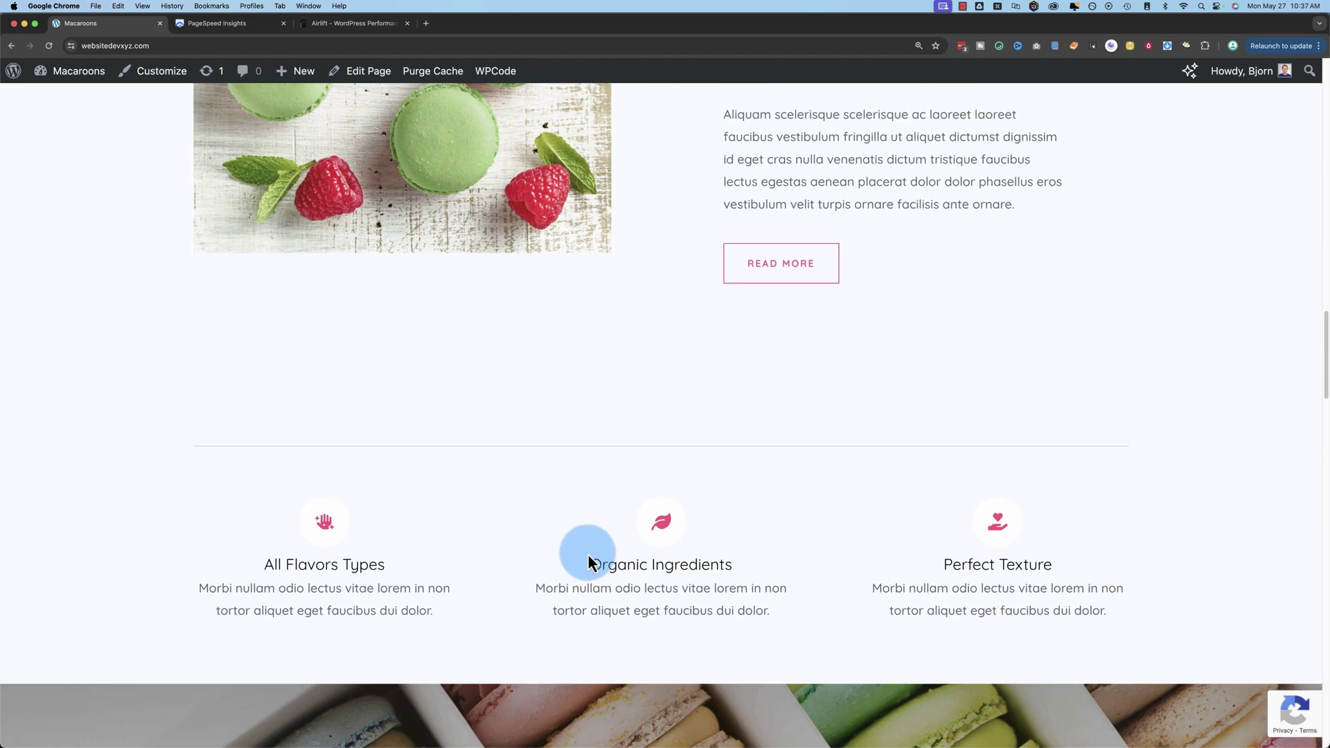
scroll(480, 550, "down", 12)
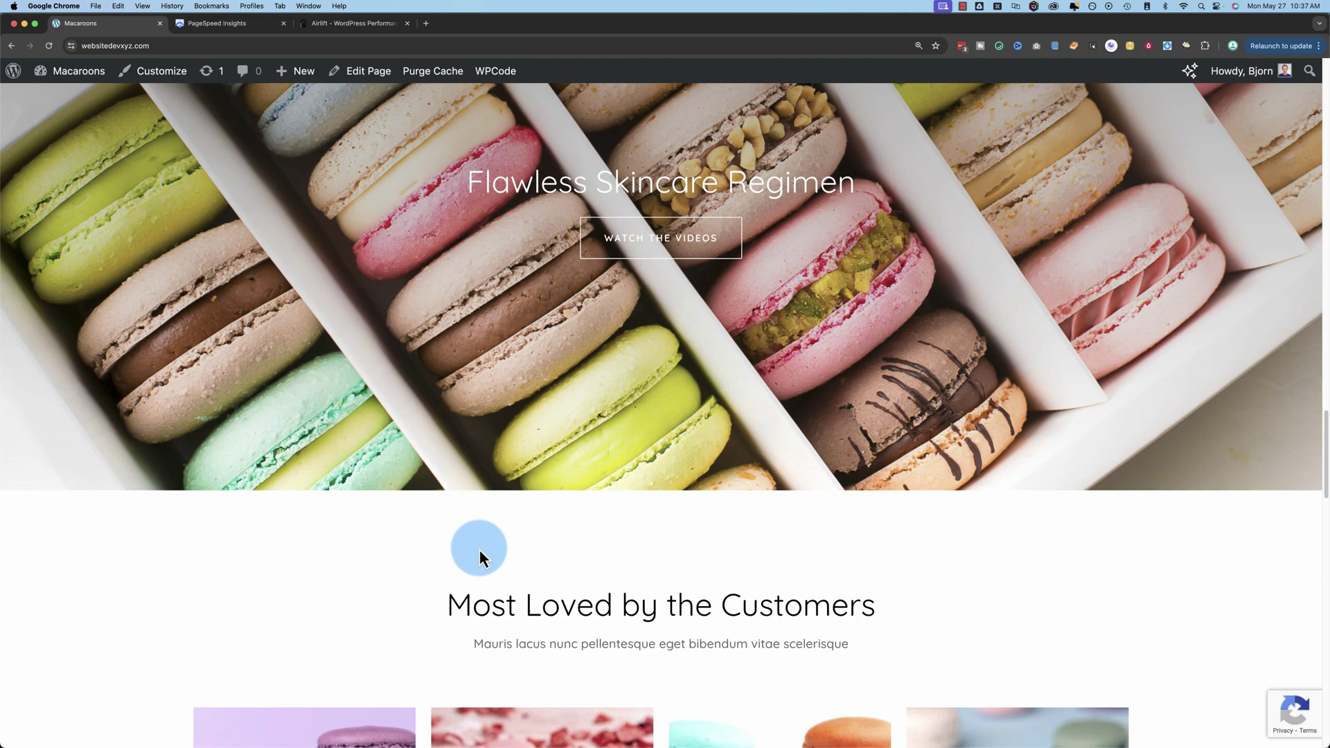
scroll(588, 460, "up", 6)
scroll(588, 466, "down", 6)
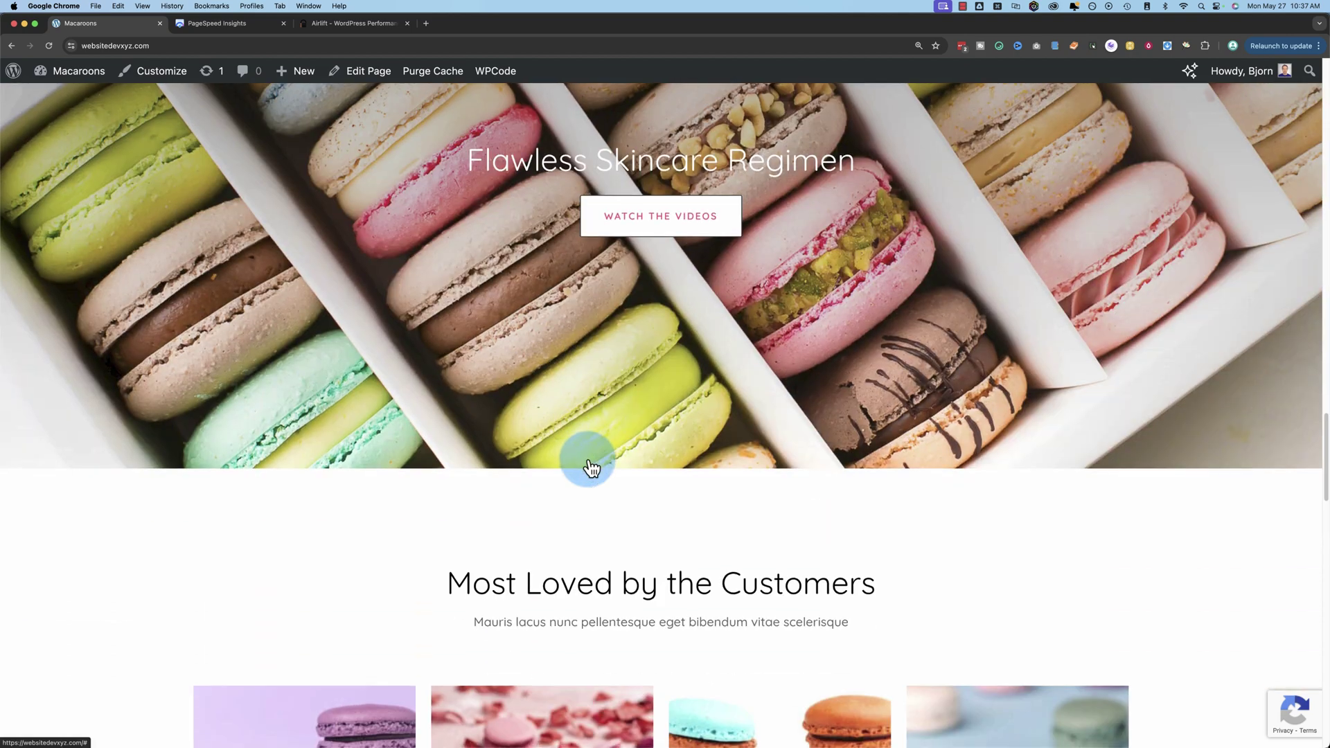
scroll(591, 470, "down", 1)
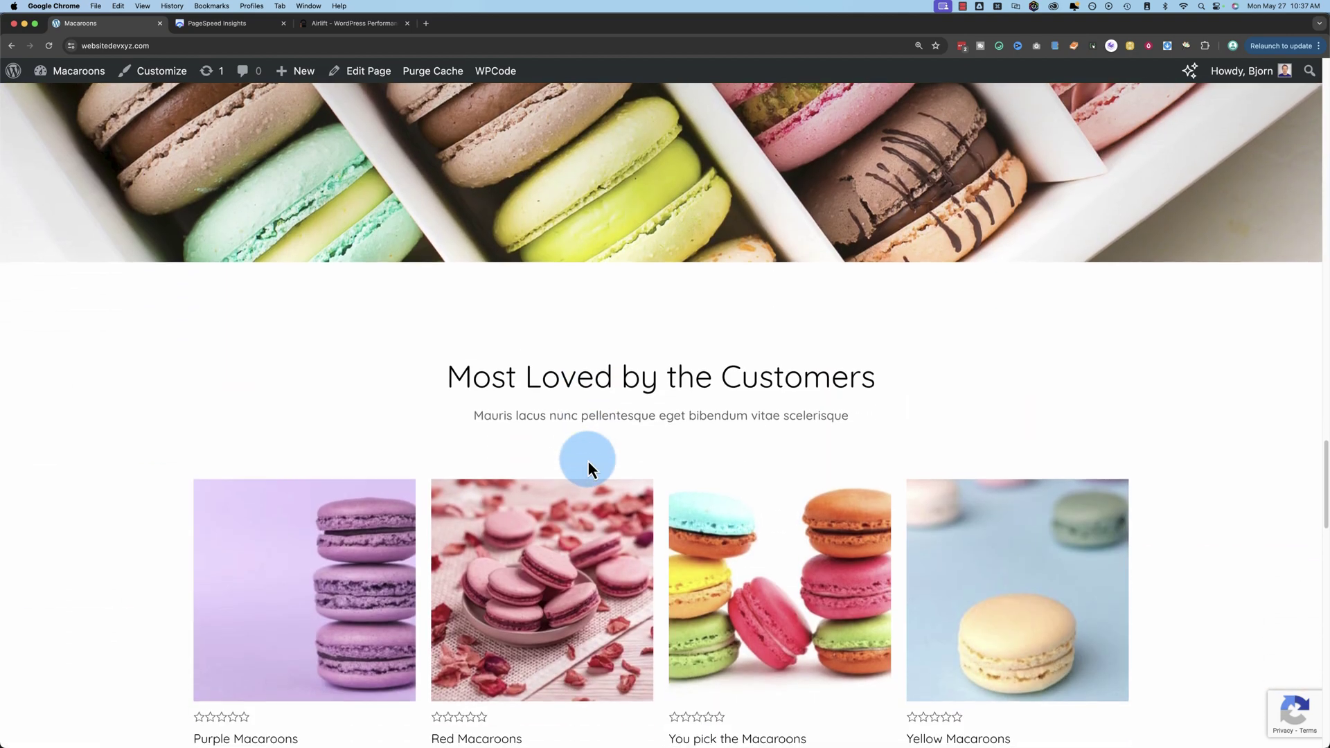
scroll(588, 462, "down", 2)
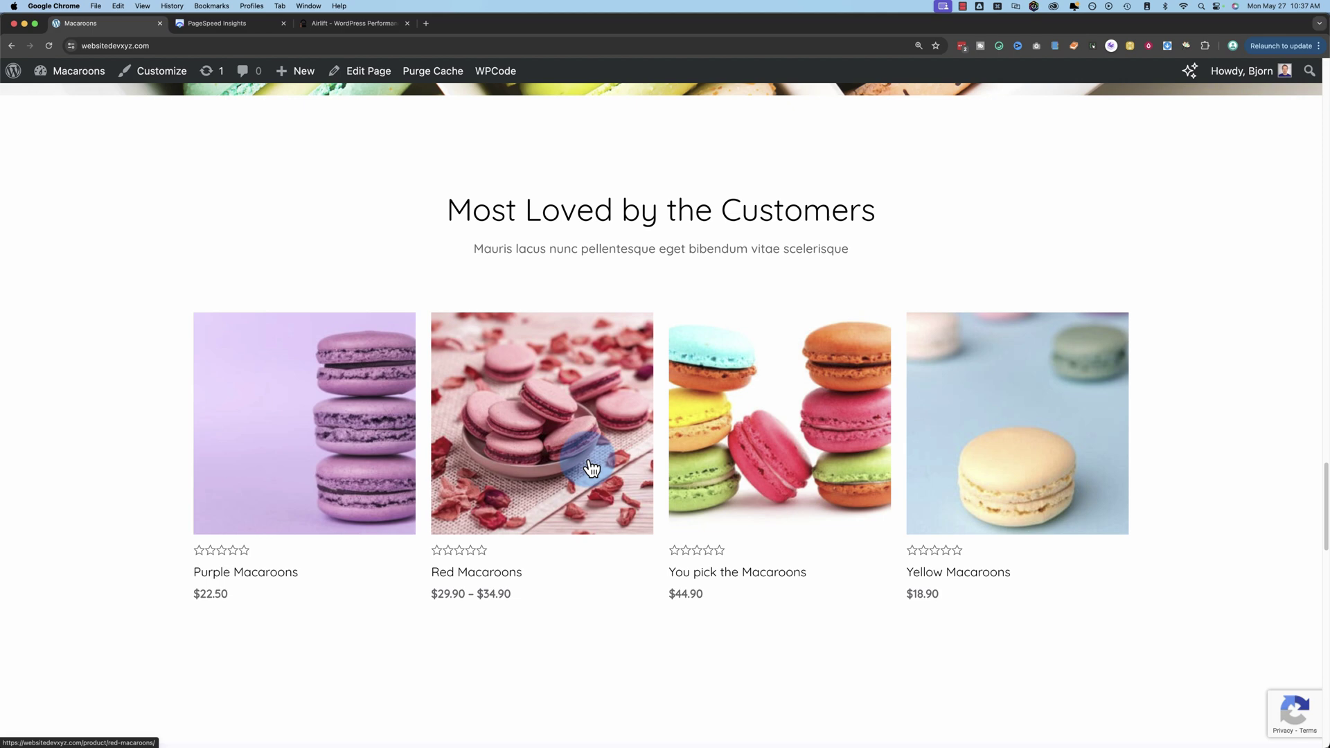
Paste the store's web address into PageSpeed Insights and run the analysis.
key("ctrl+Tab")
left_click(410, 135)
type("https://websitedevxyz.com/")
left_click(1001, 146)
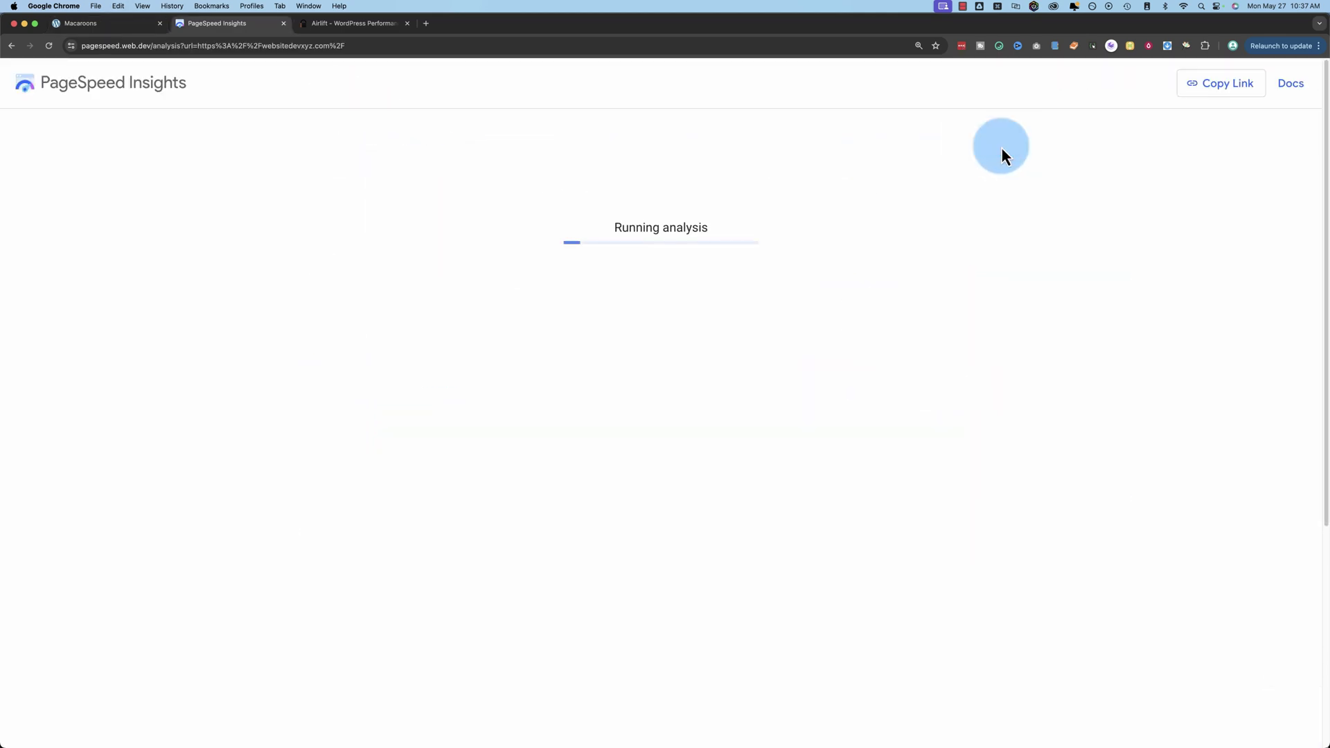
Review the mobile metrics, highlighting the 1,220 ms Total Blocking Time.
scroll(446, 472, "down", 3)
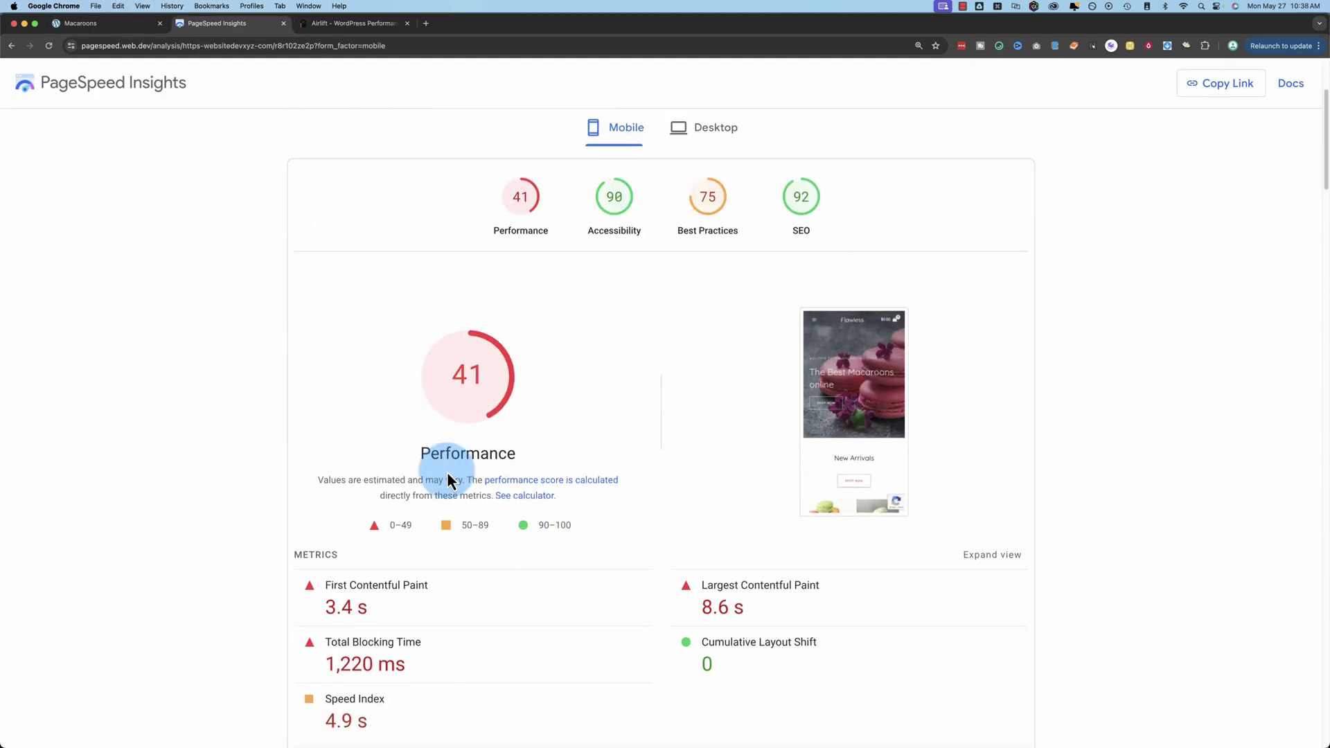
scroll(363, 450, "down", 3)
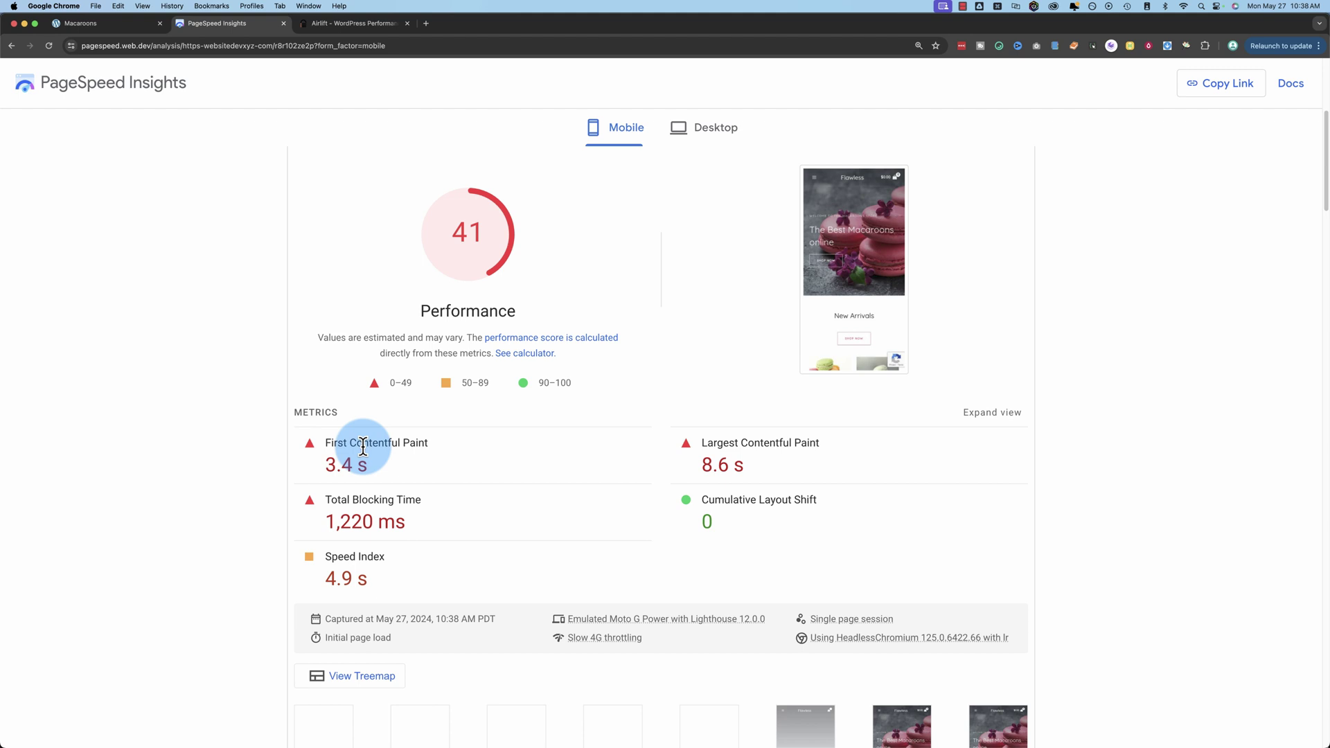
scroll(363, 446, "down", 2)
left_click_drag(407, 447, 327, 450)
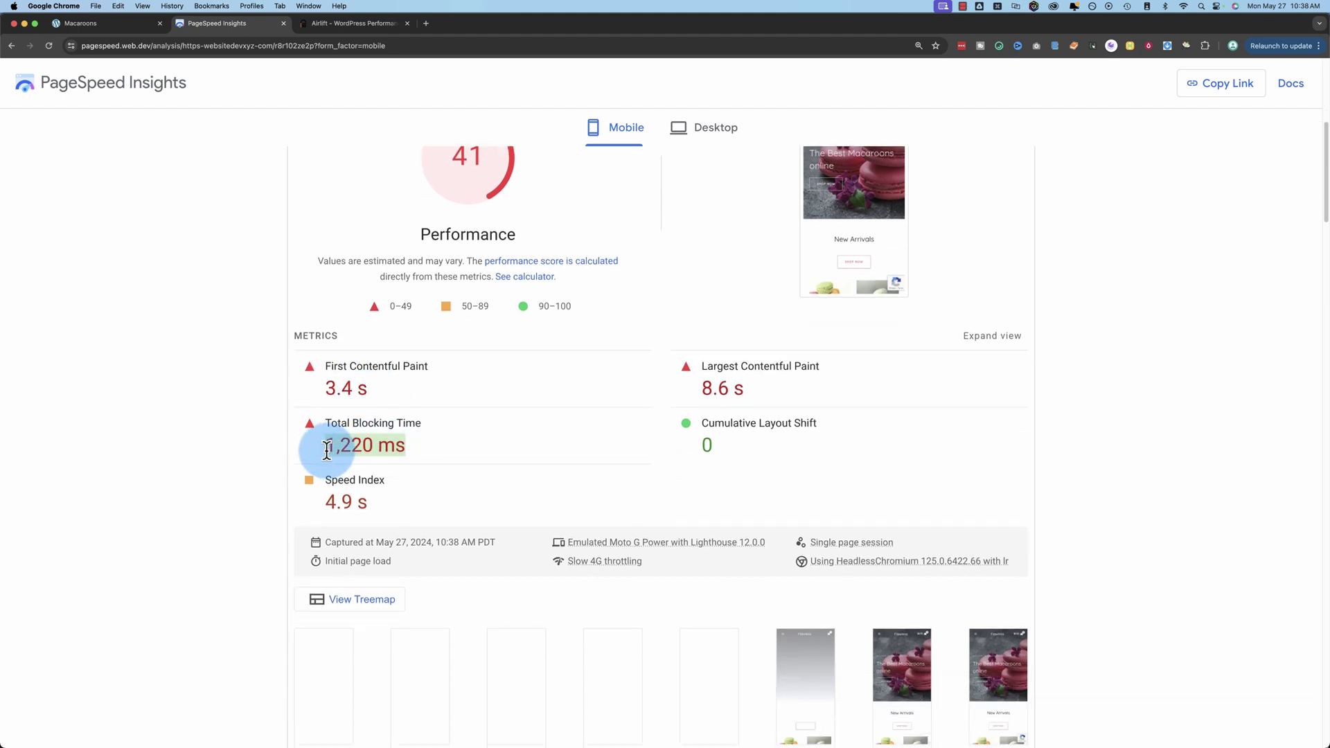
left_click(323, 456)
scroll(281, 466, "up", 2)
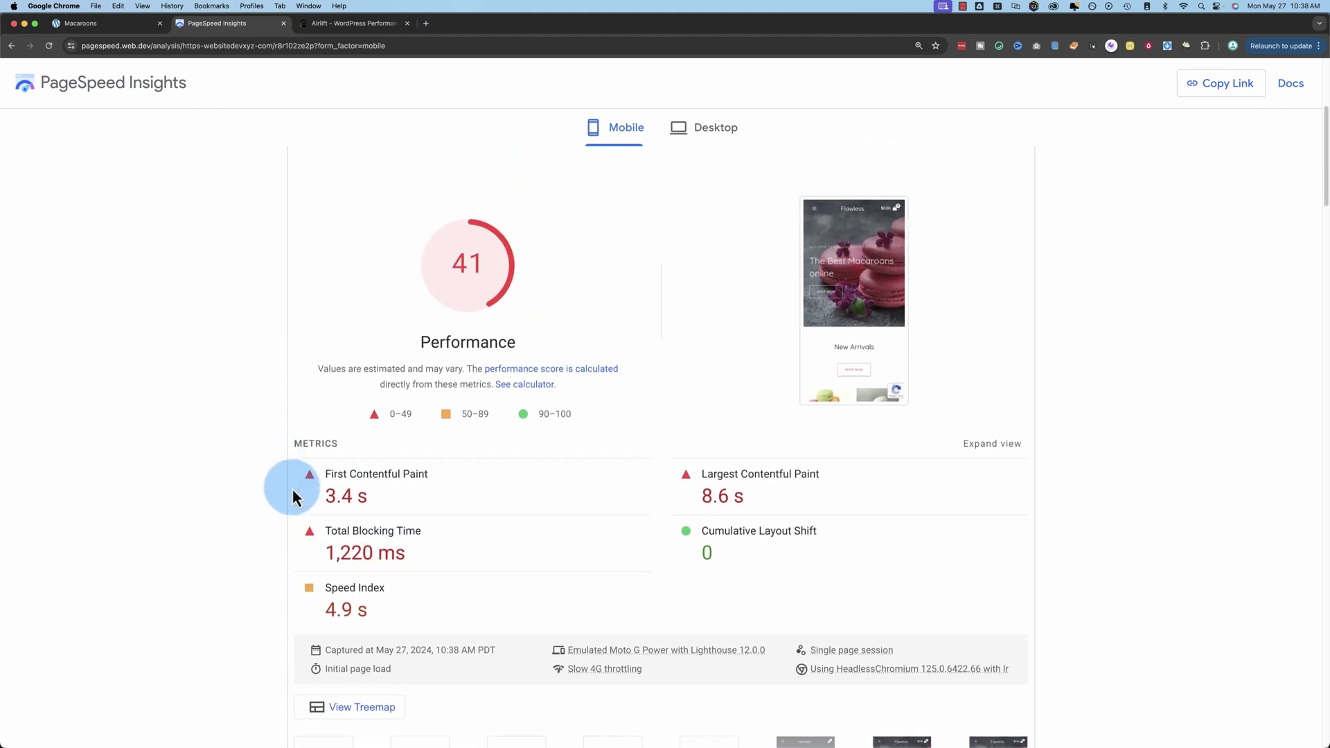
left_click_drag(324, 558, 434, 546)
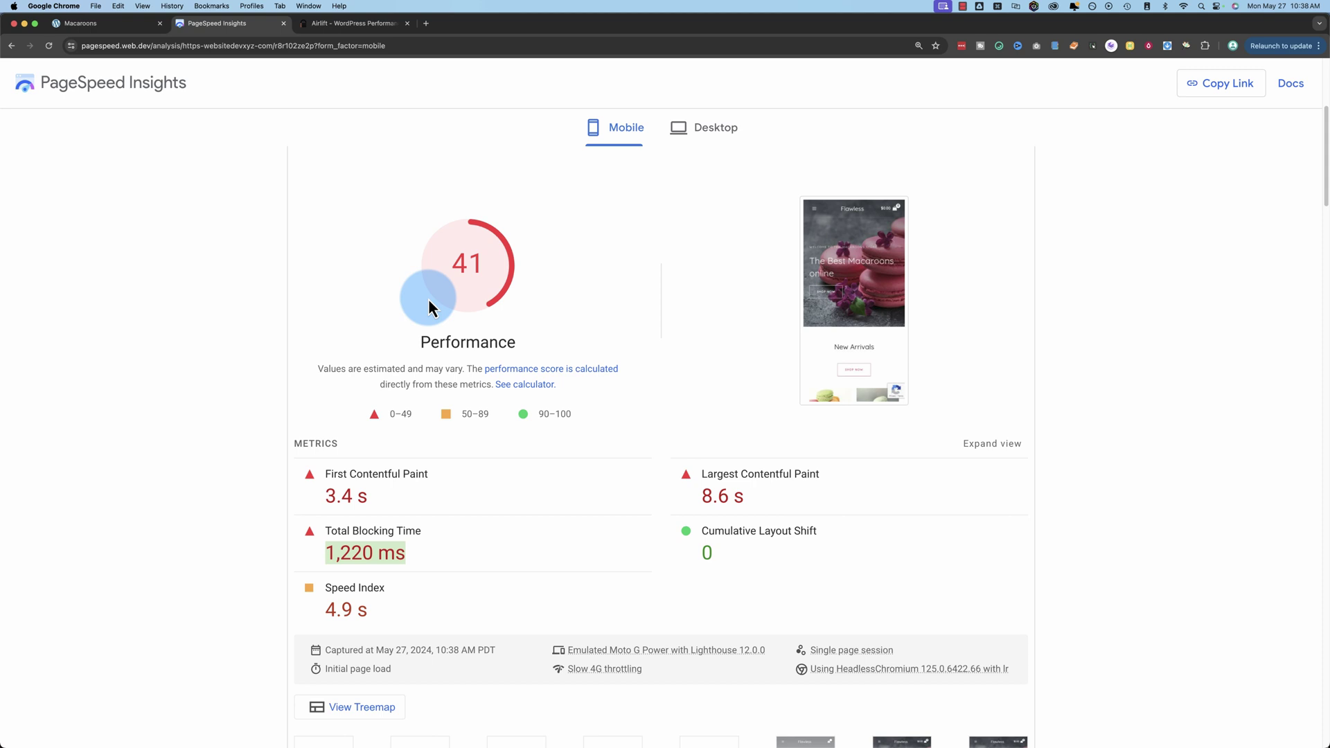
scroll(512, 277, "up", 1)
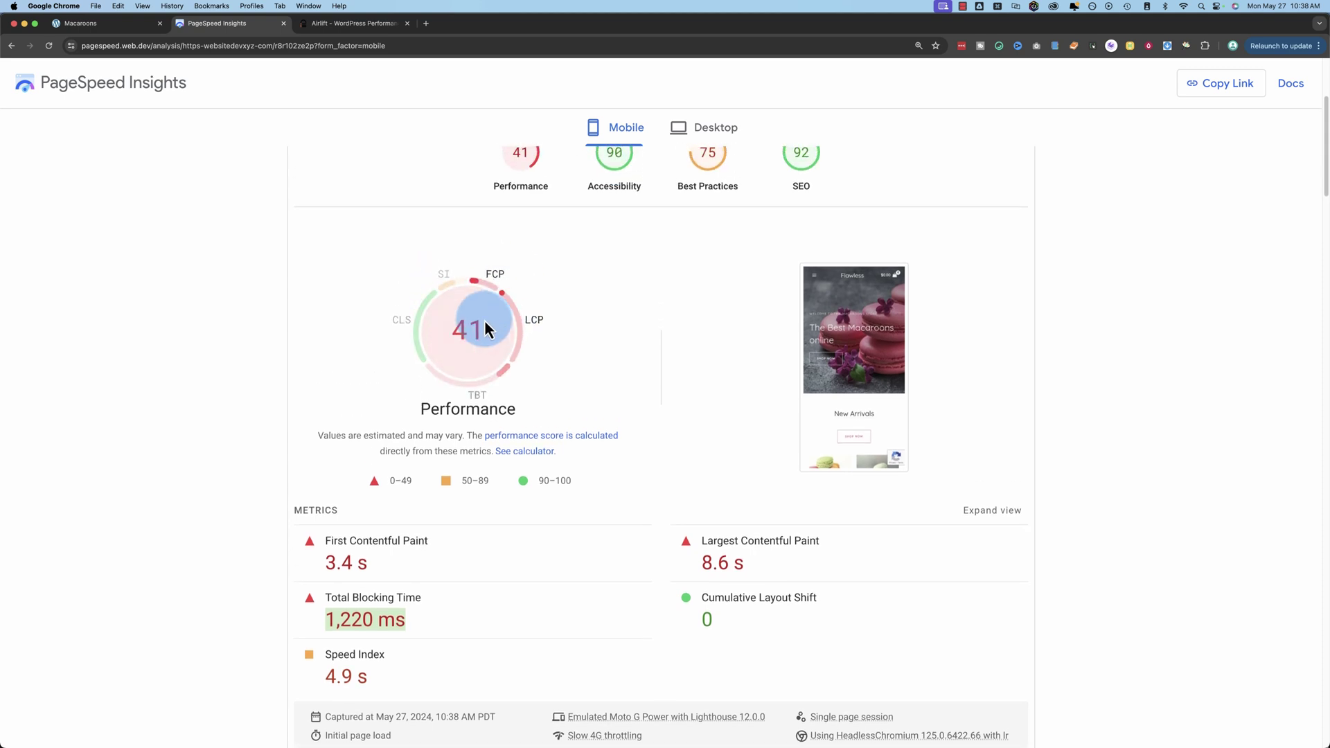
scroll(692, 231, "up", 1)
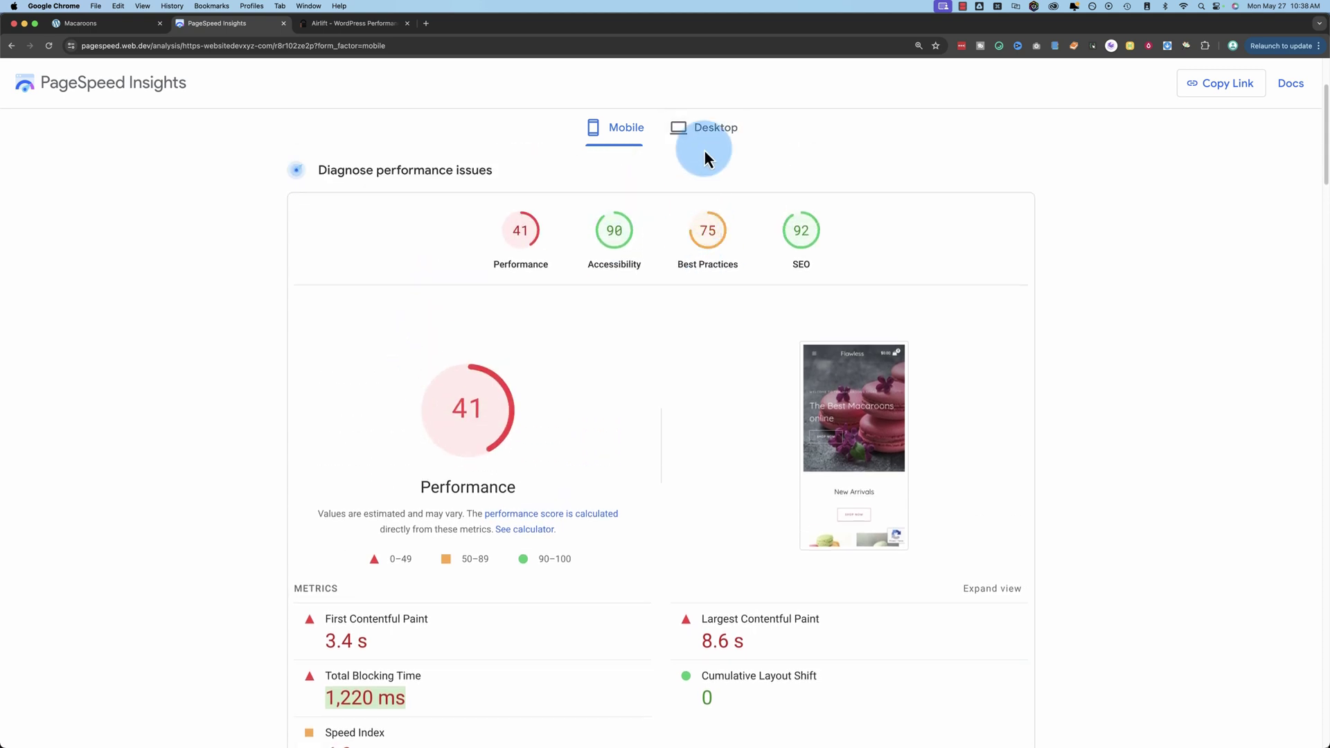
Compare the desktop score of 91 with mobile's 41, then scroll through the Diagnostics.
left_click(710, 138)
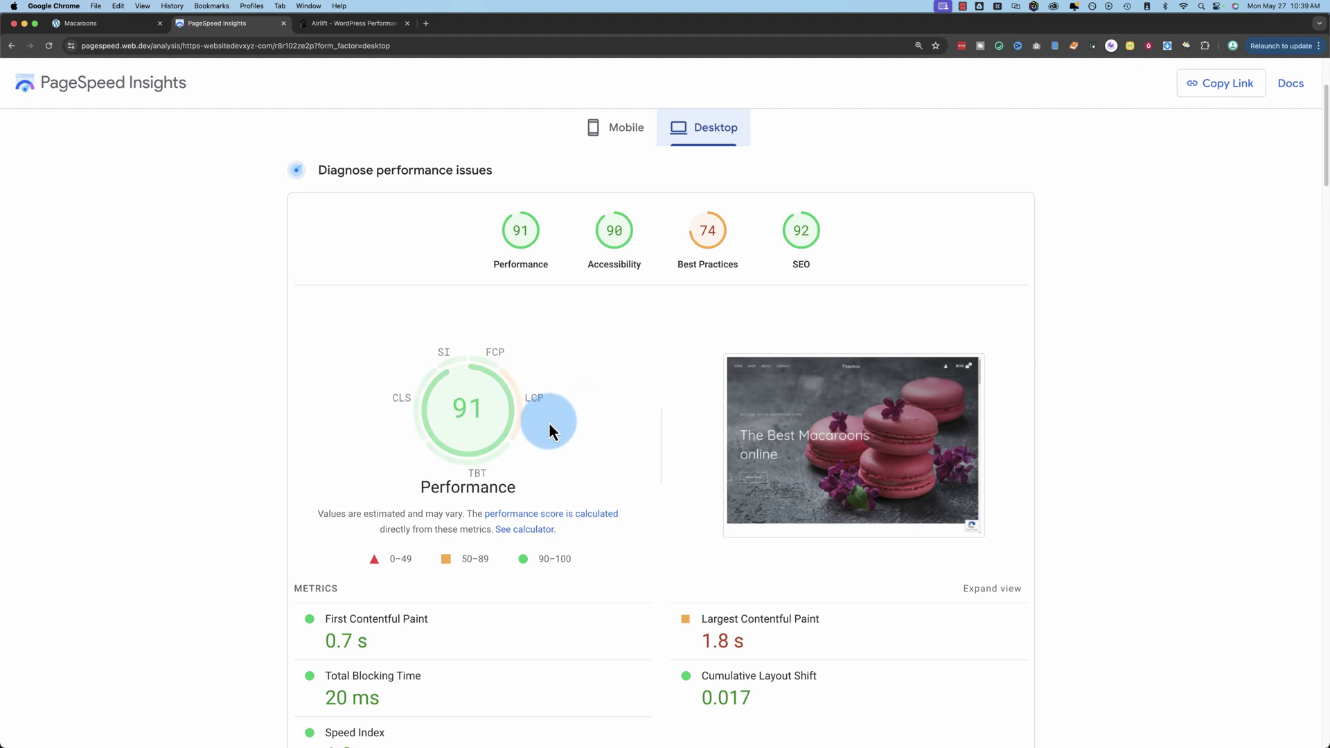
scroll(627, 187, "down", 1)
left_click(615, 129)
scroll(605, 493, "down", 5)
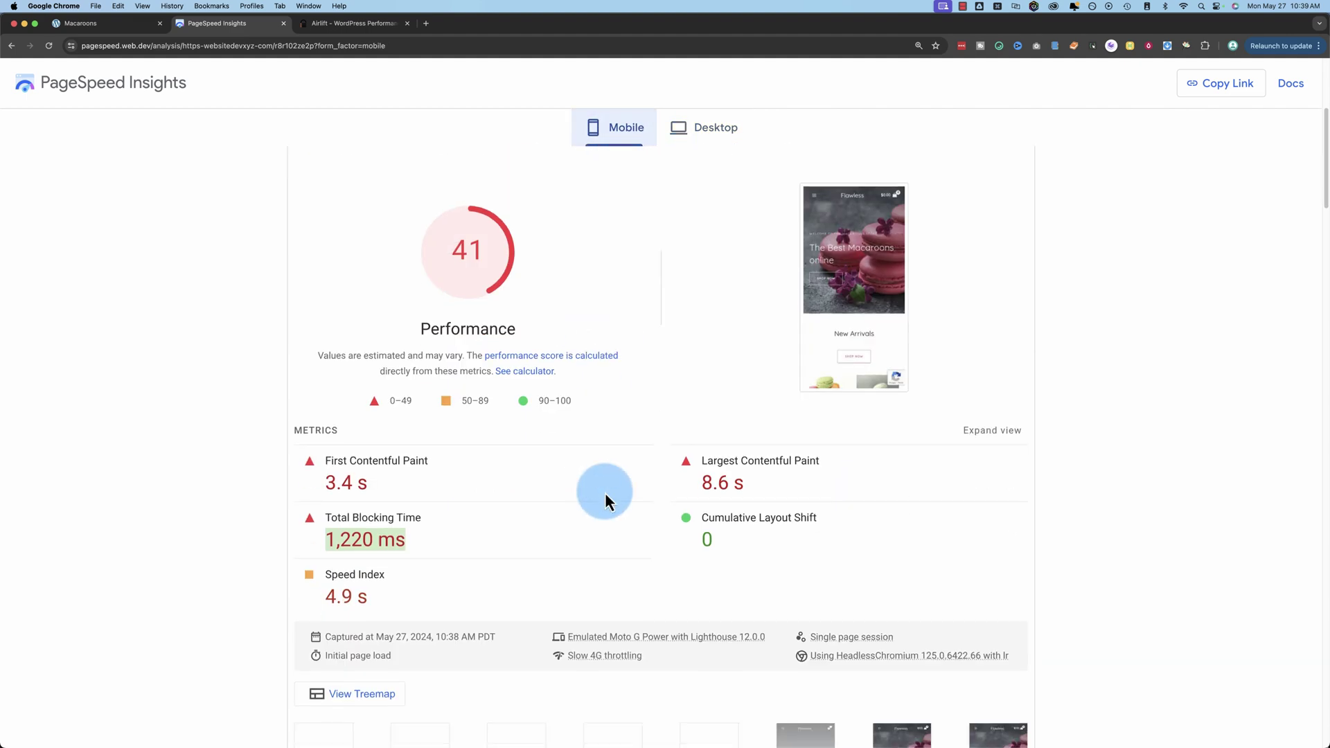
scroll(605, 492, "down", 6)
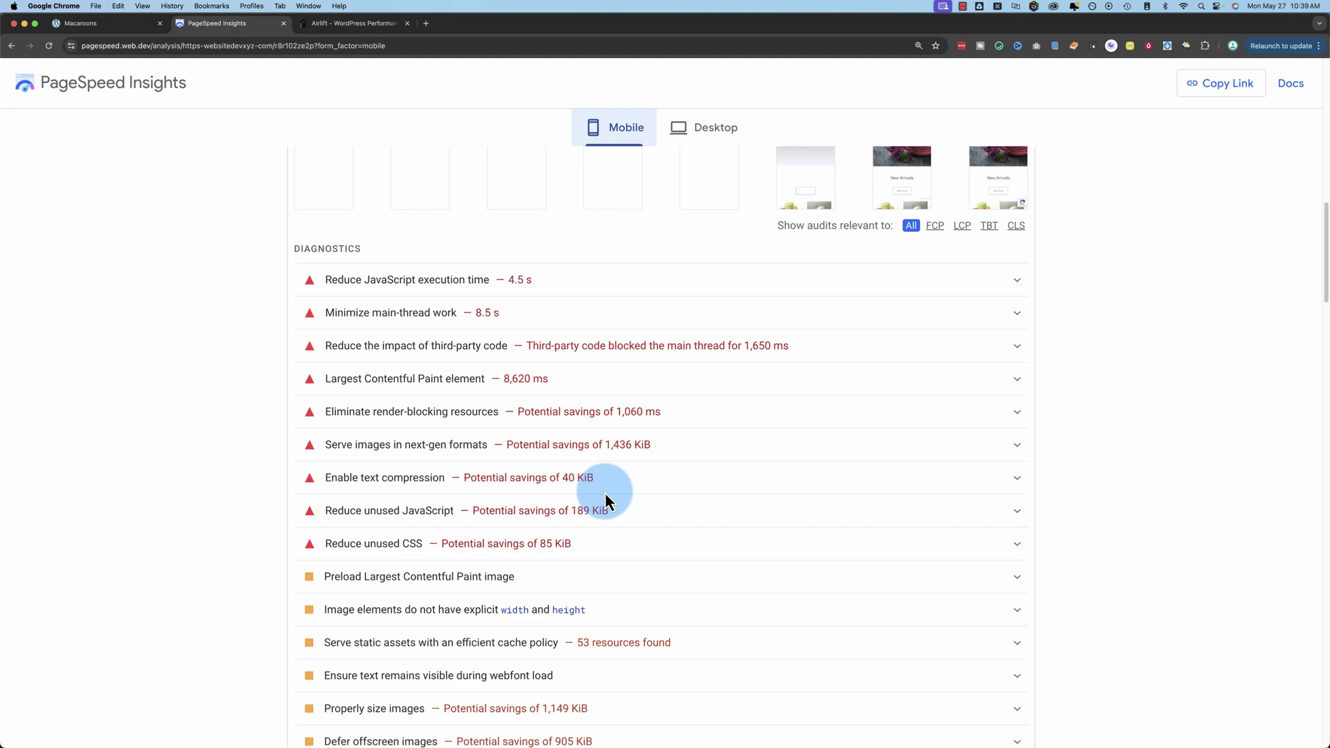
scroll(422, 504, "down", 5)
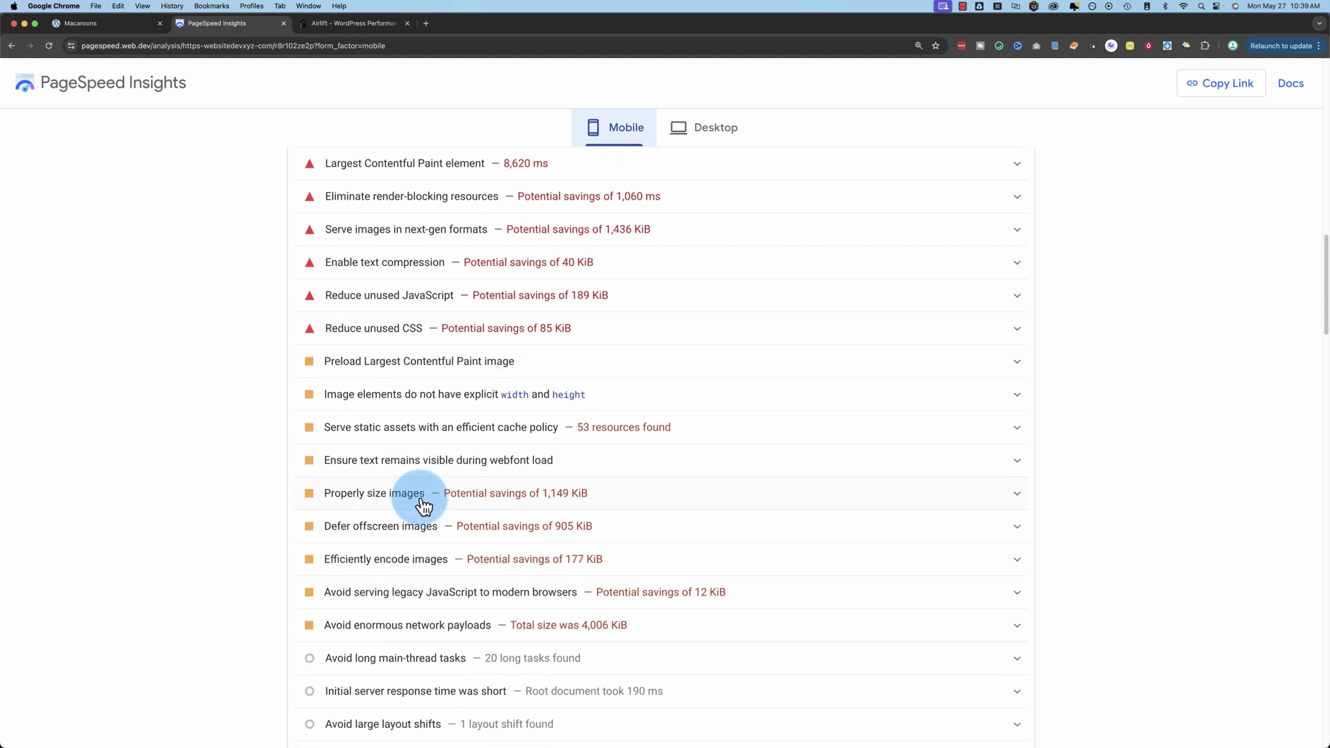
scroll(423, 504, "down", 2)
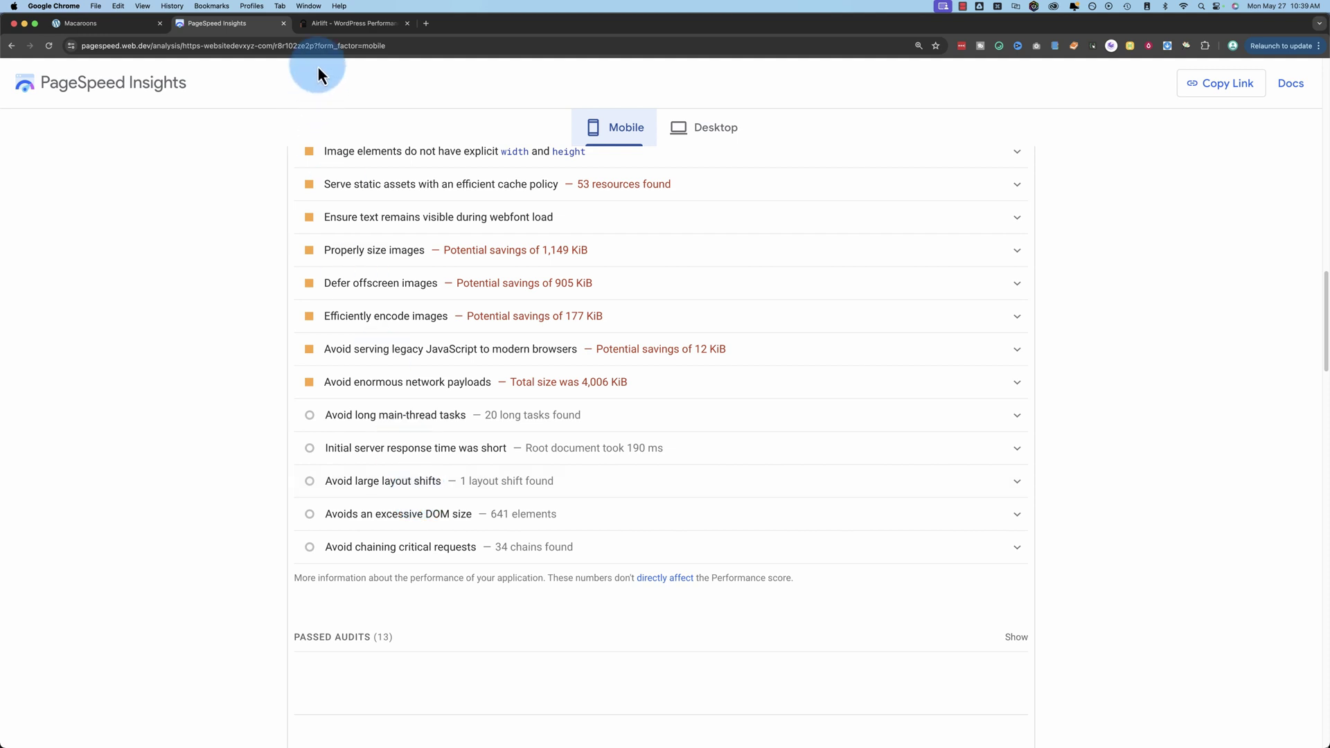
Sign up for an Airlift account using the e-mail address and a generated strong password.
left_click(336, 23)
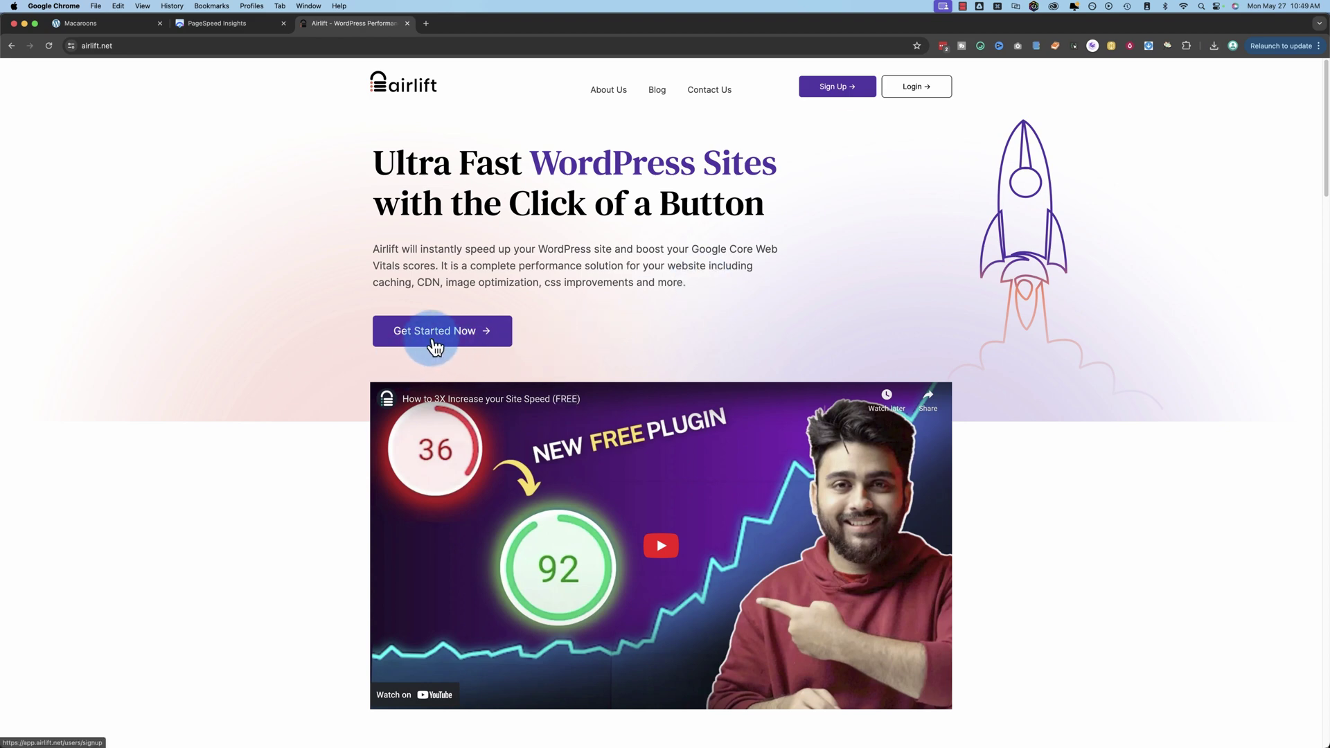
left_click(434, 344)
left_click(584, 320)
left_click(942, 46)
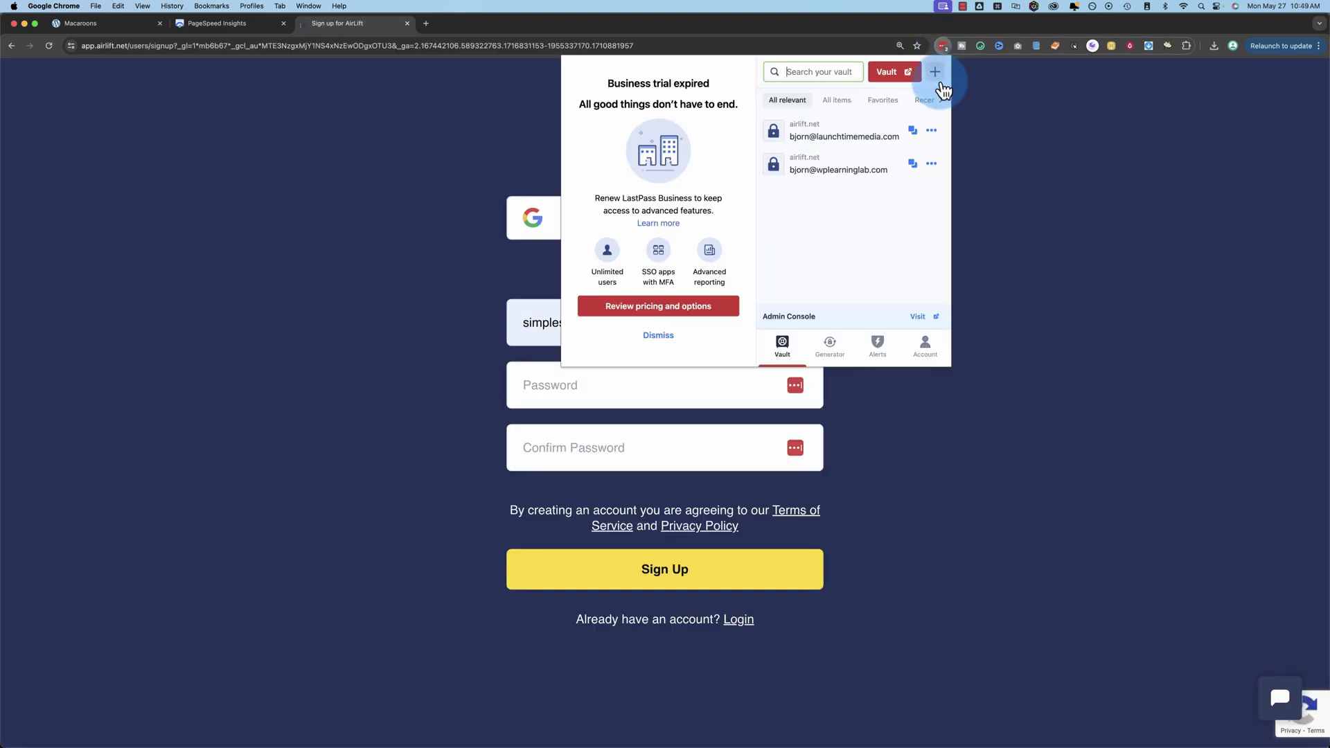
left_click(848, 346)
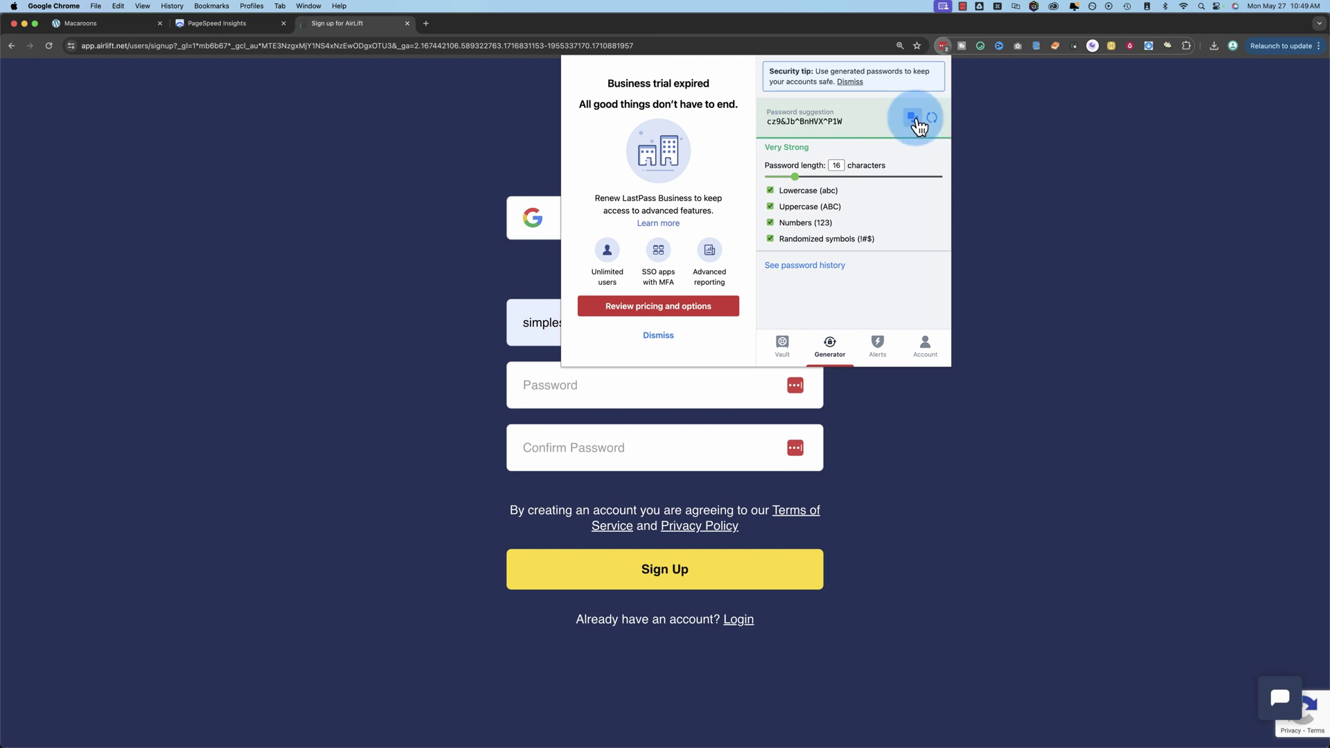
left_click(511, 385)
left_click(521, 433)
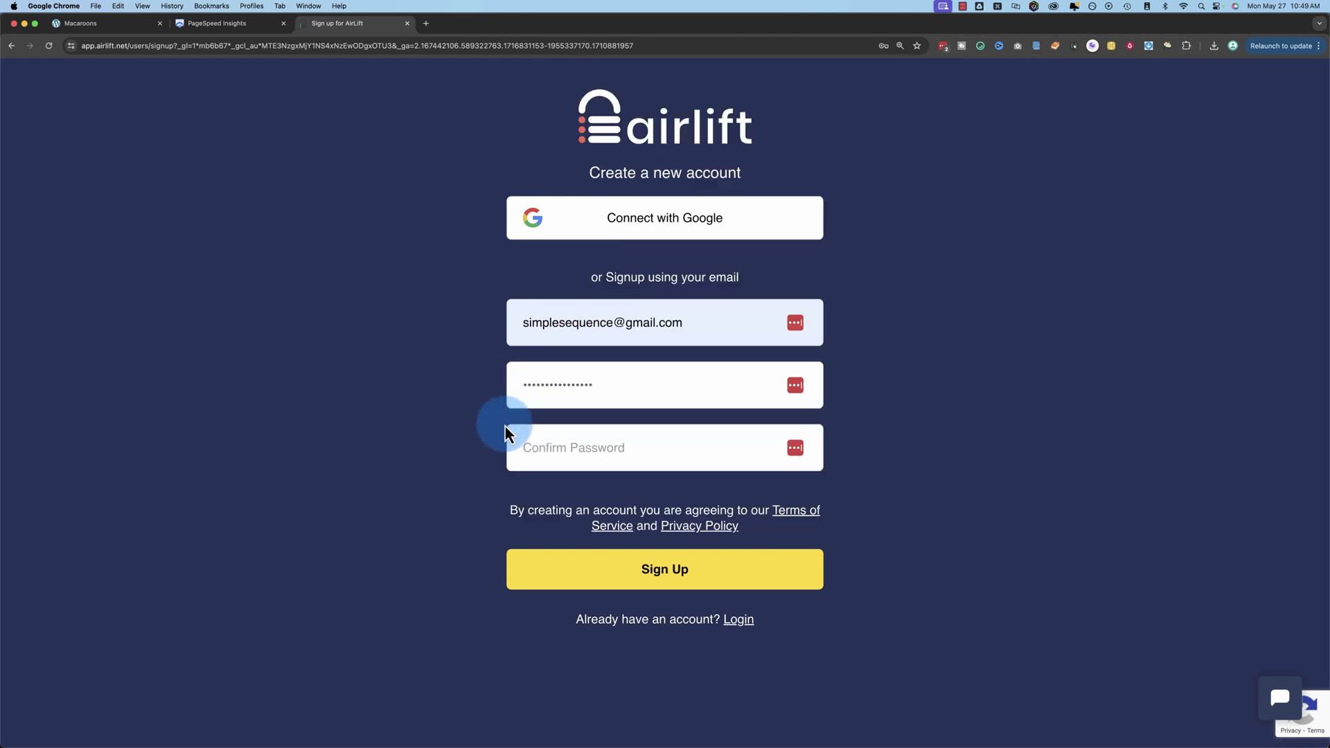
left_click(518, 435)
left_click(464, 529)
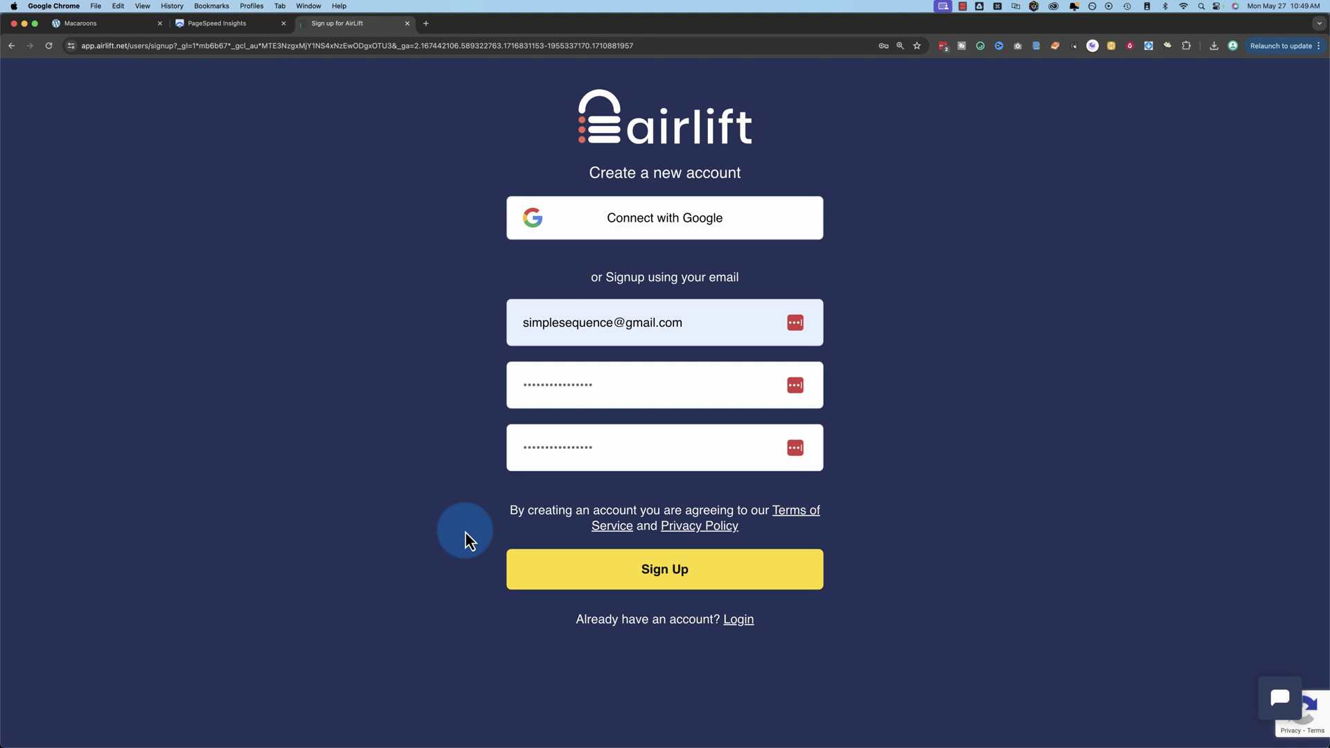
left_click(659, 578)
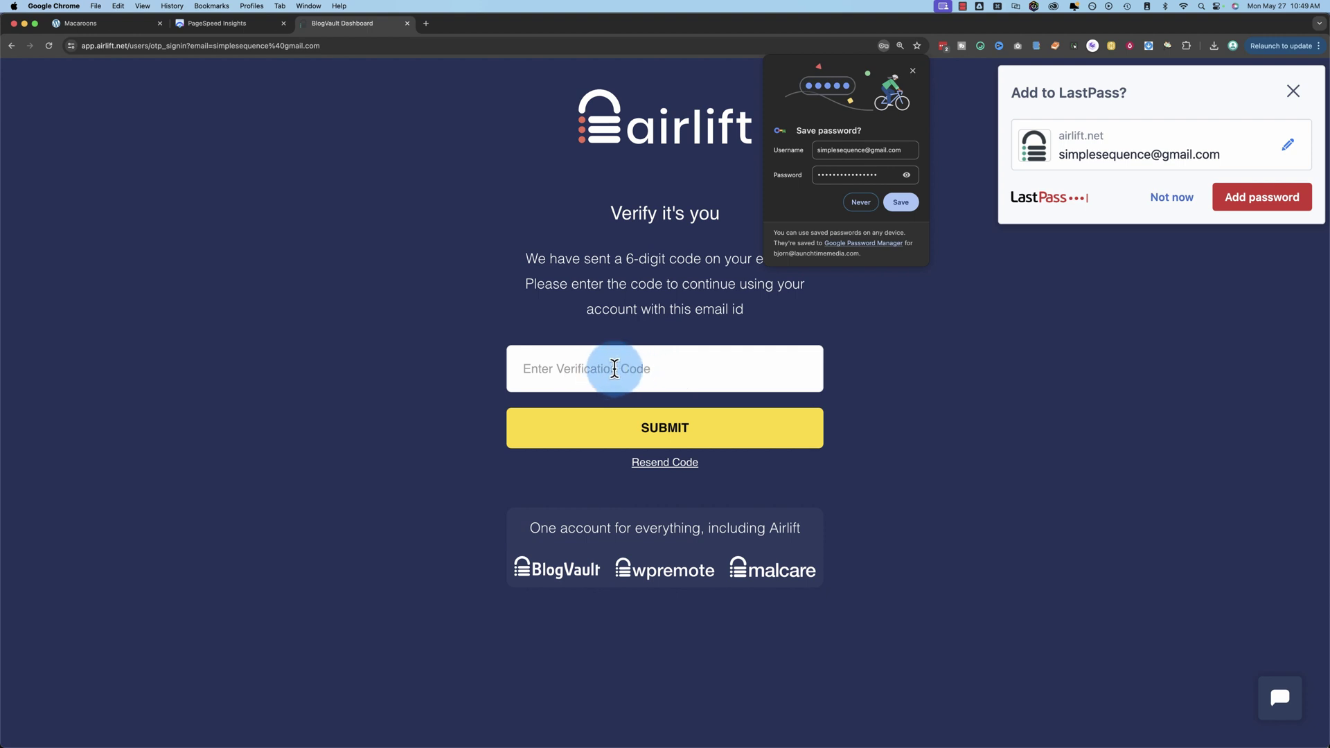
Paste the emailed 6-digit verification code and submit it.
left_click(768, 388)
key("cmd+v")
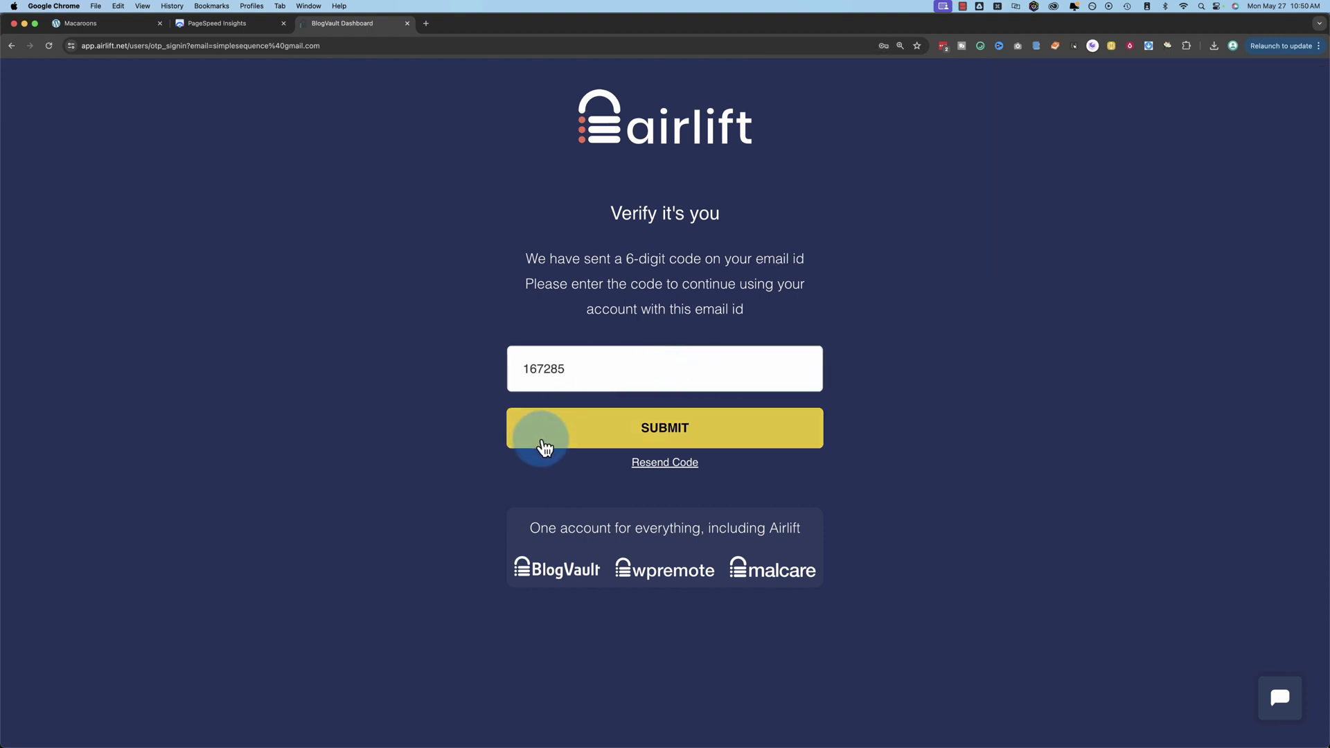
left_click(679, 420)
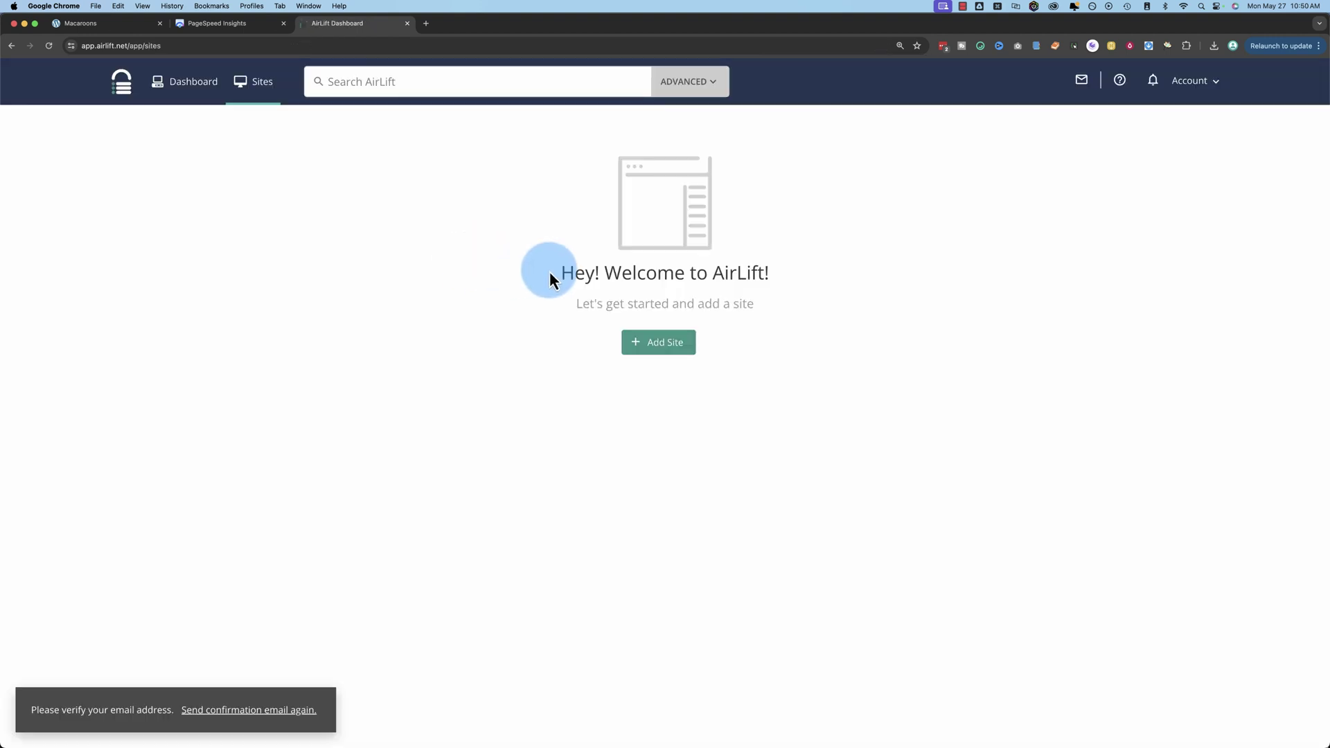
left_click(662, 342)
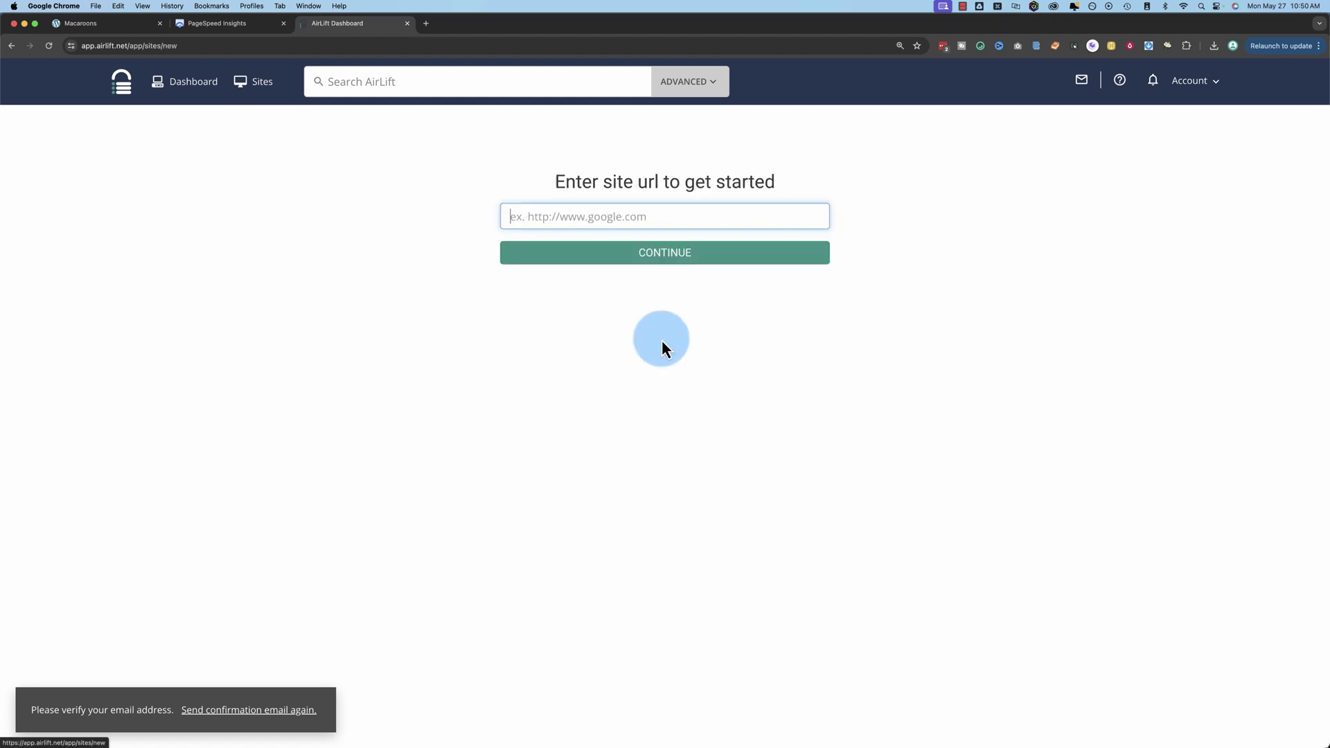
left_click(110, 26)
left_click(106, 39)
left_click(350, 24)
left_click(505, 285)
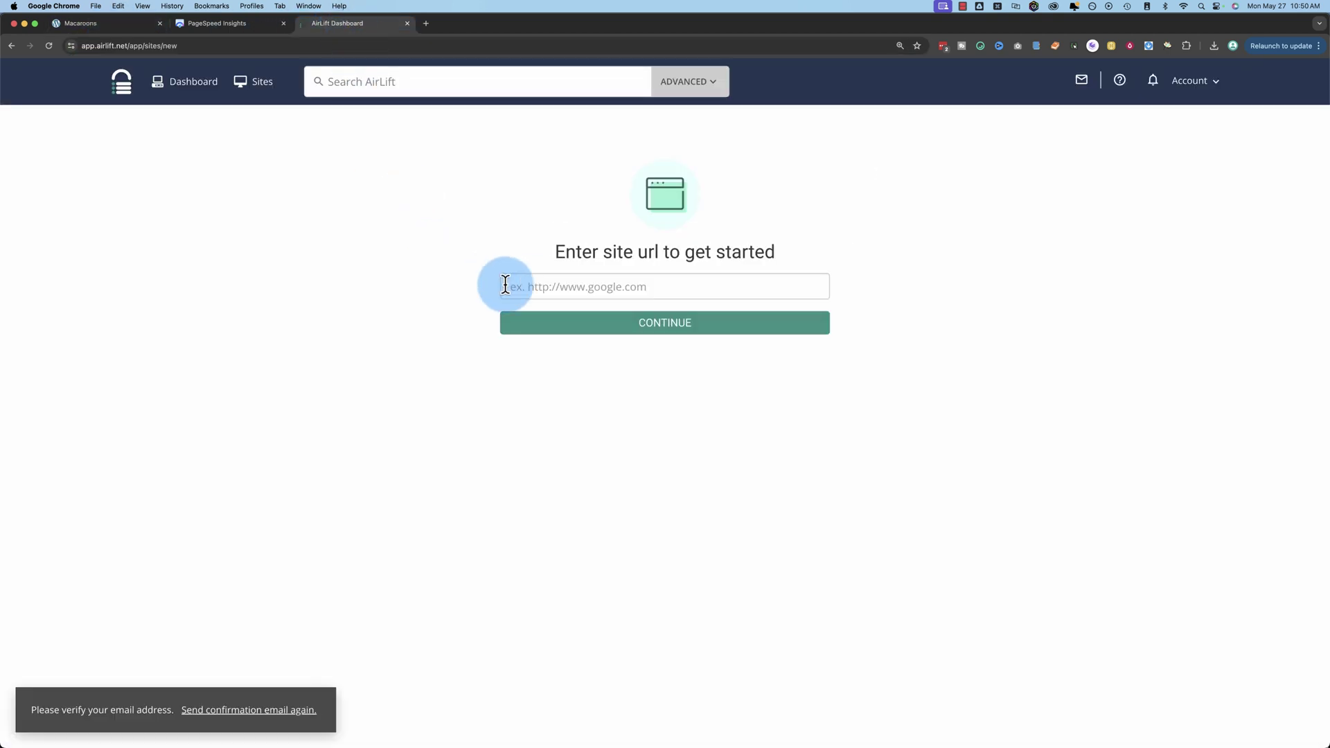
type("https://websitedevxyz.com/")
left_click(696, 328)
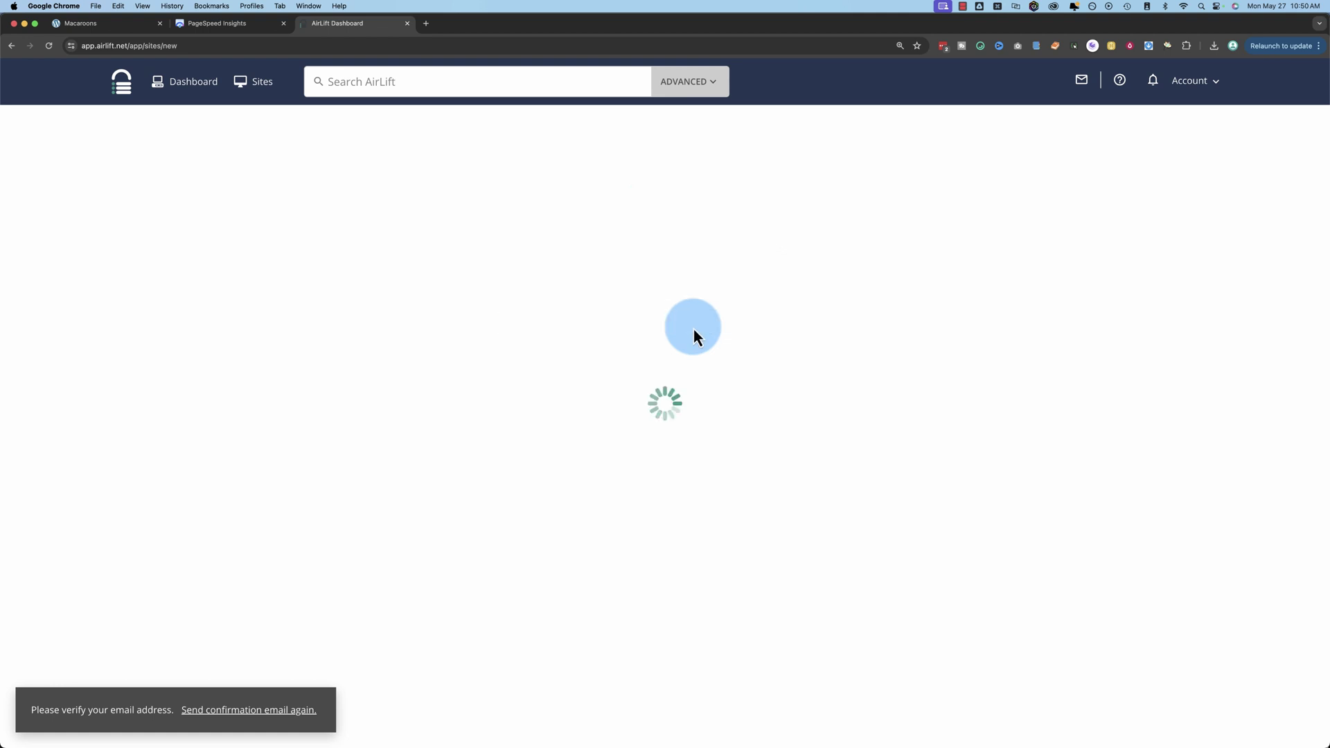
Download and save the airlift.zip plugin file for manual installation.
left_click_drag(444, 230, 693, 265)
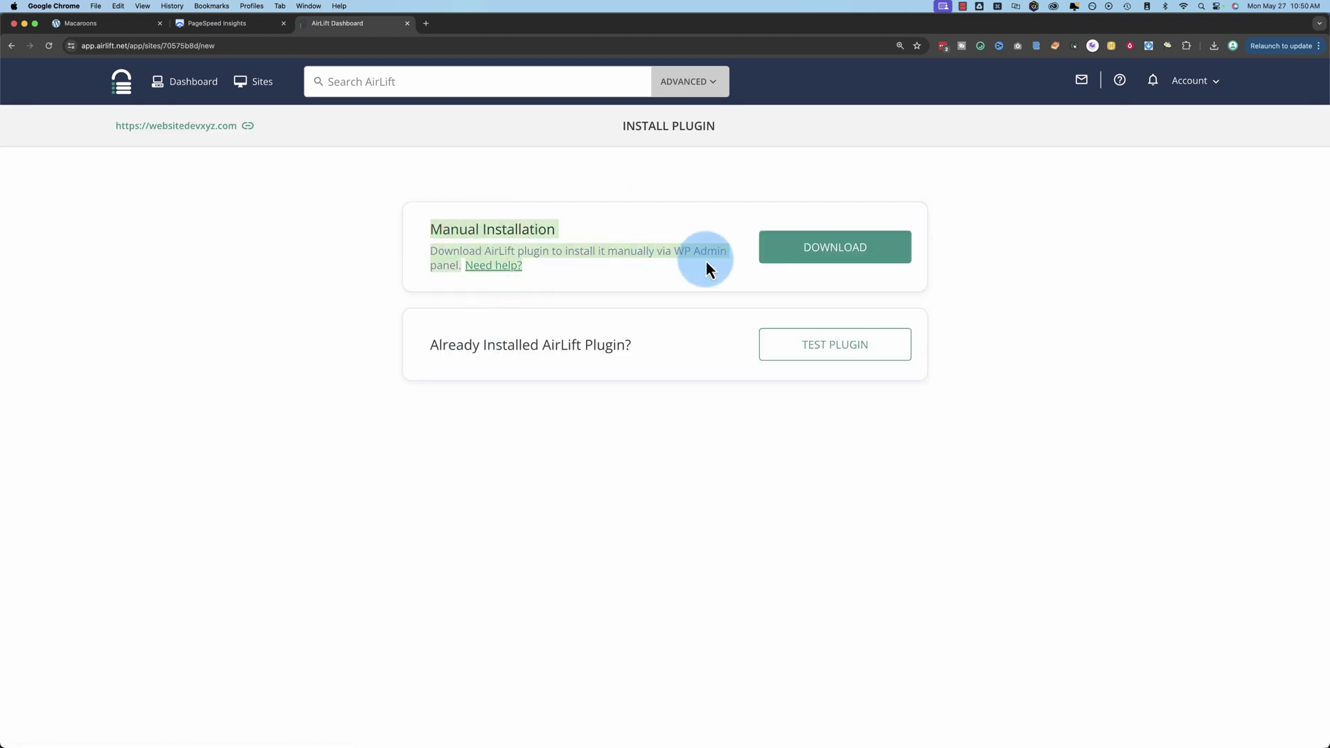
left_click(833, 261)
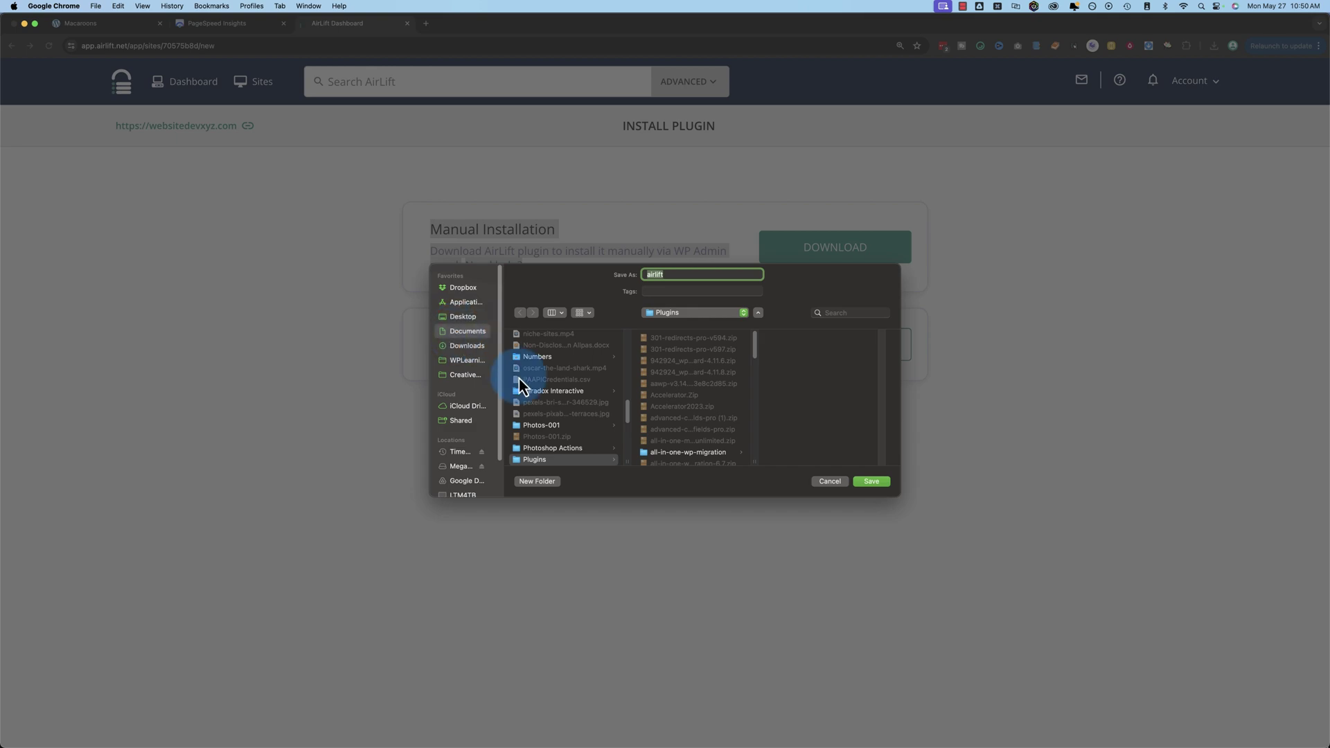
left_click(869, 481)
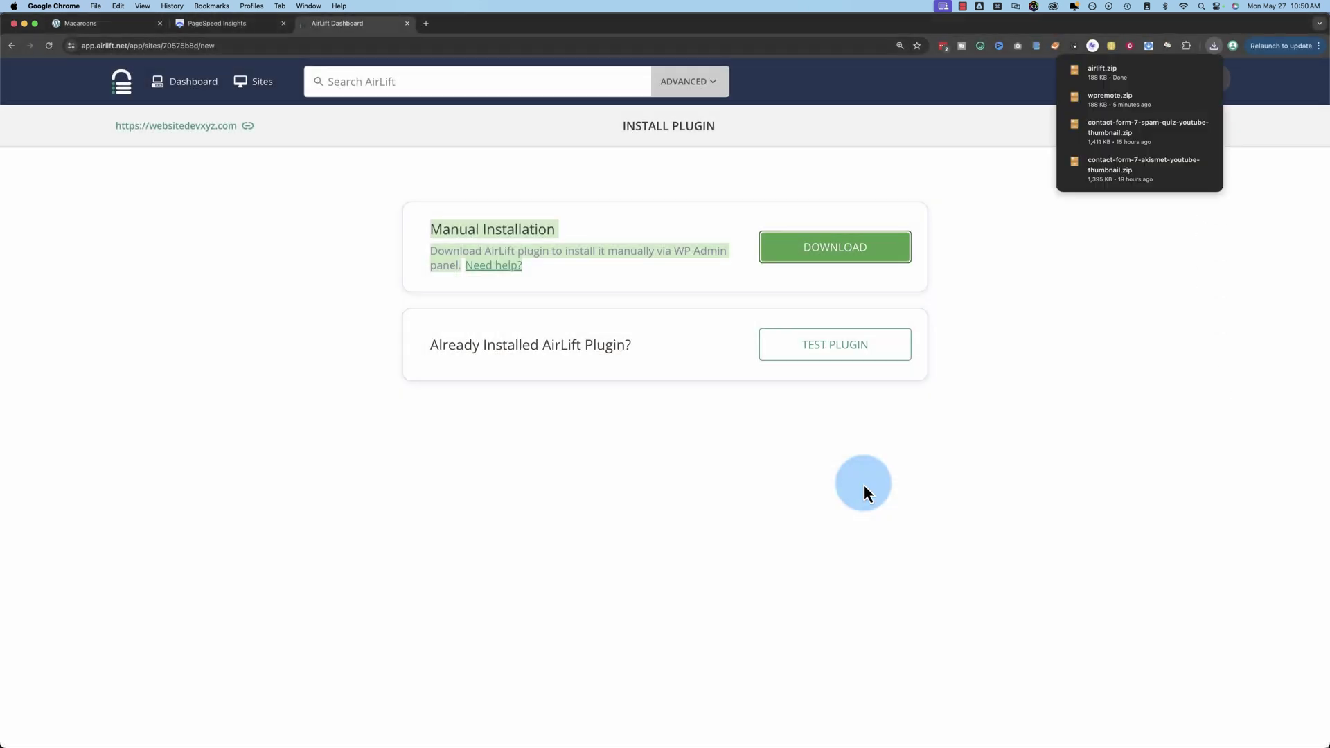
left_click(100, 28)
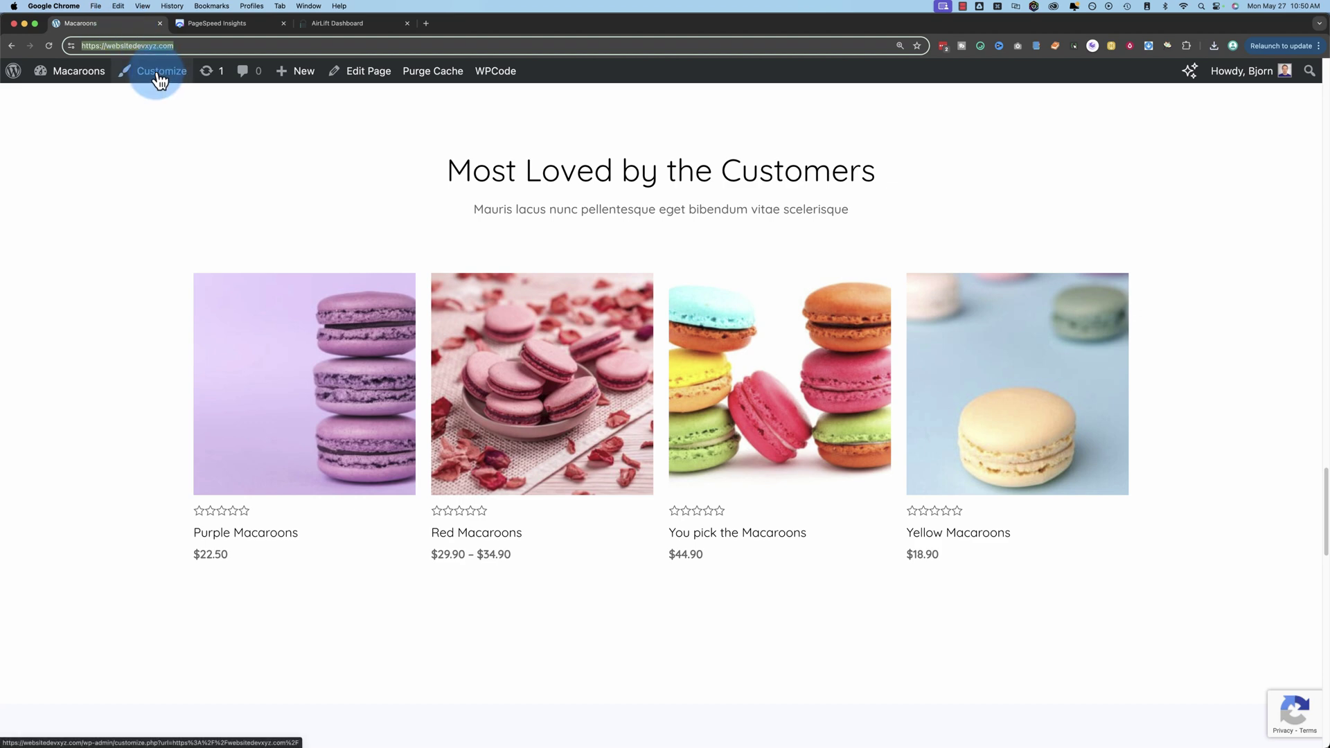
Upload airlift.zip through Plugins > Add New Plugin, install it, and activate AirLift 5.57.
mouse_move(74, 78)
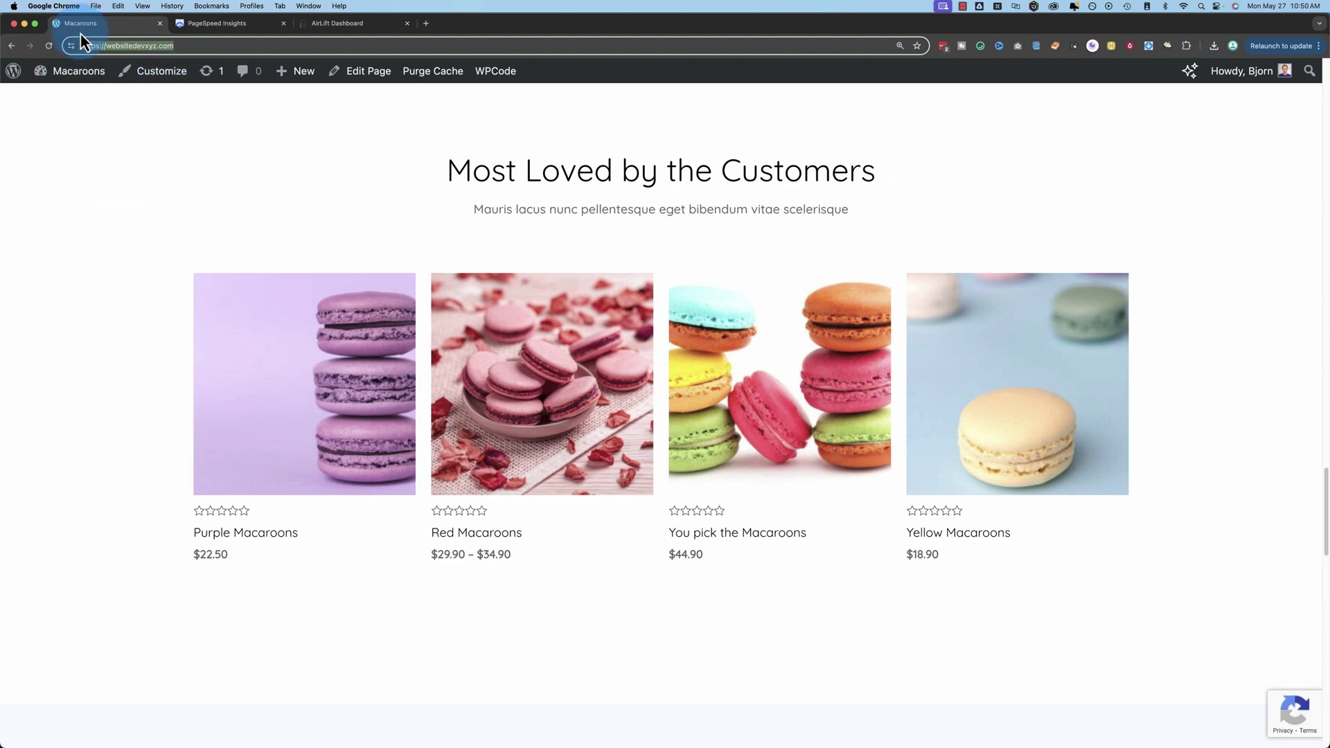
left_click(52, 119)
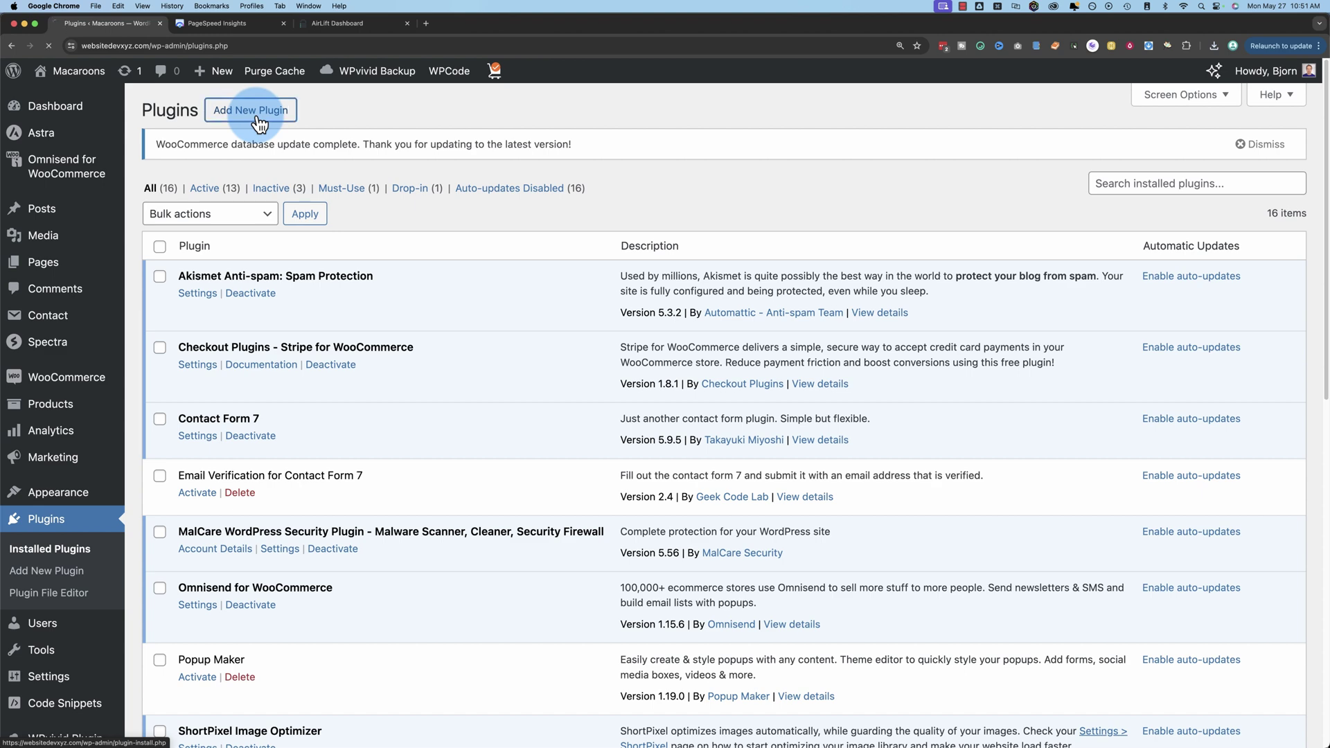
left_click(282, 109)
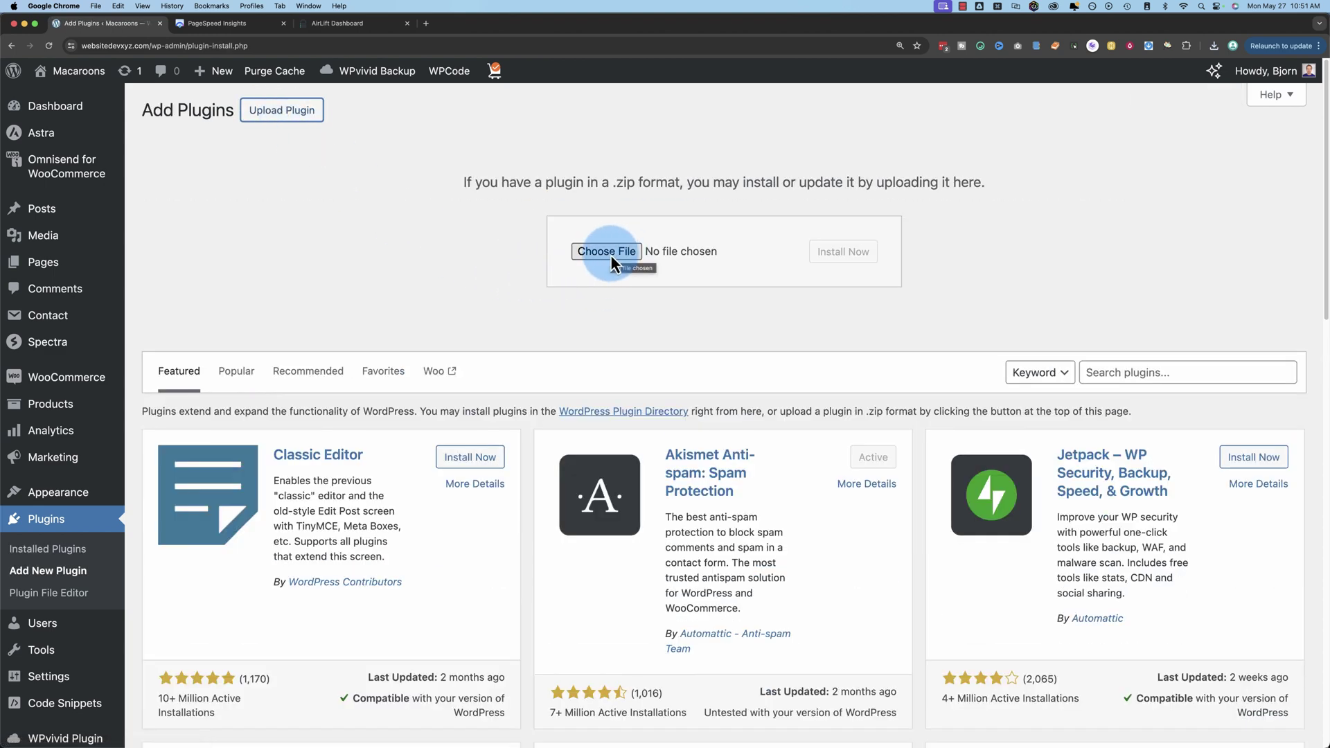
left_click(1213, 46)
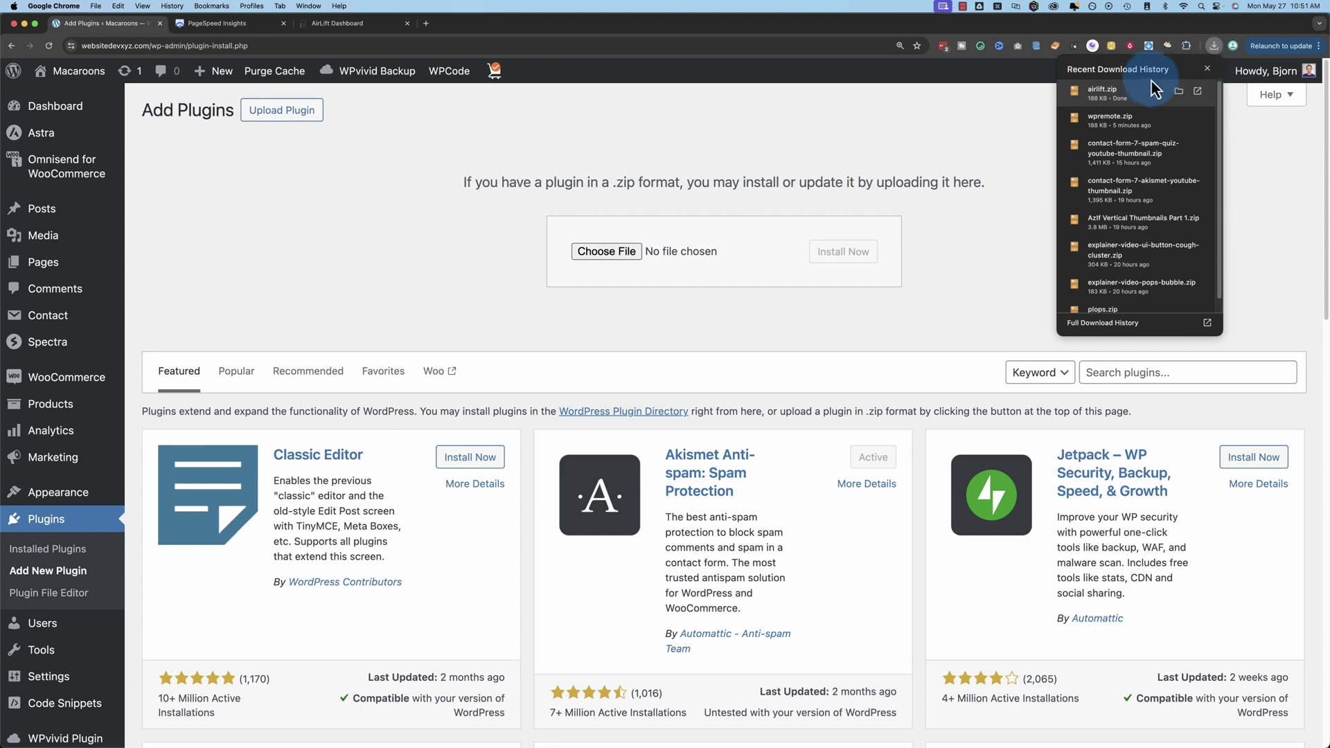
left_click_drag(1104, 93, 668, 253)
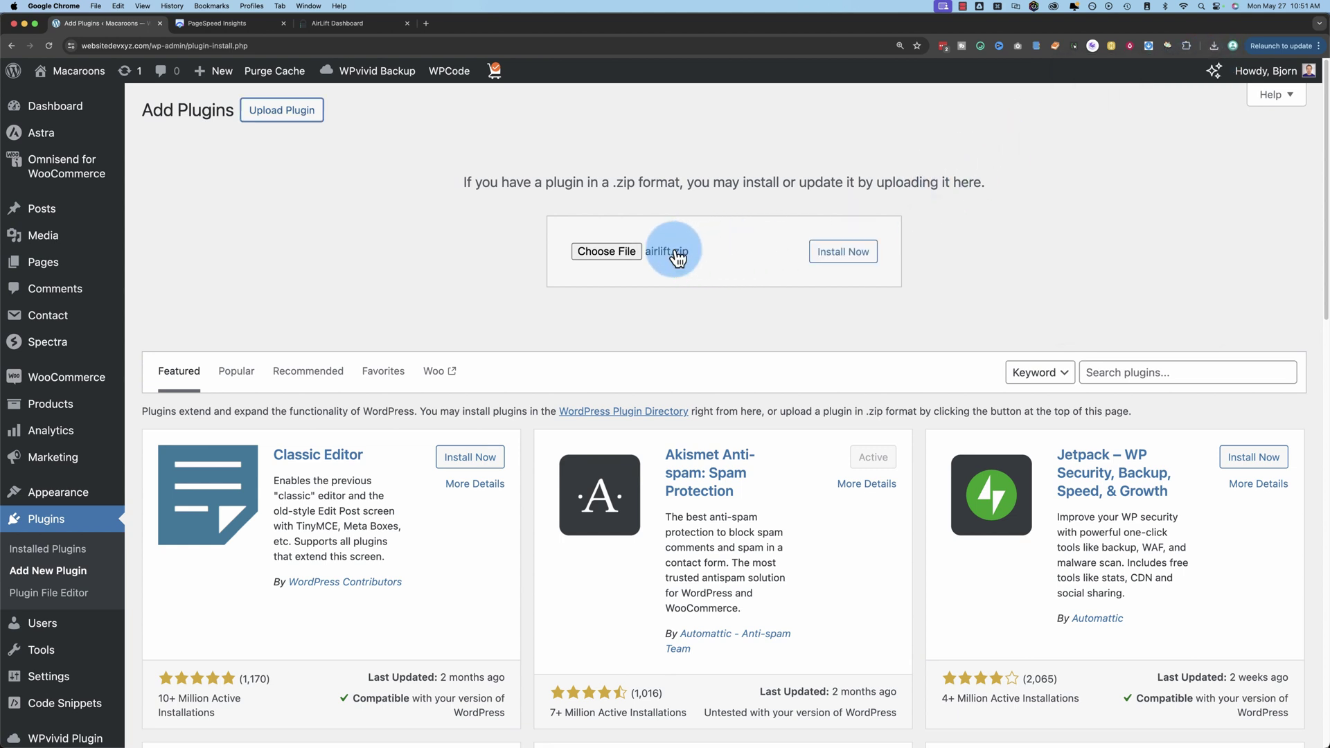
left_click(844, 256)
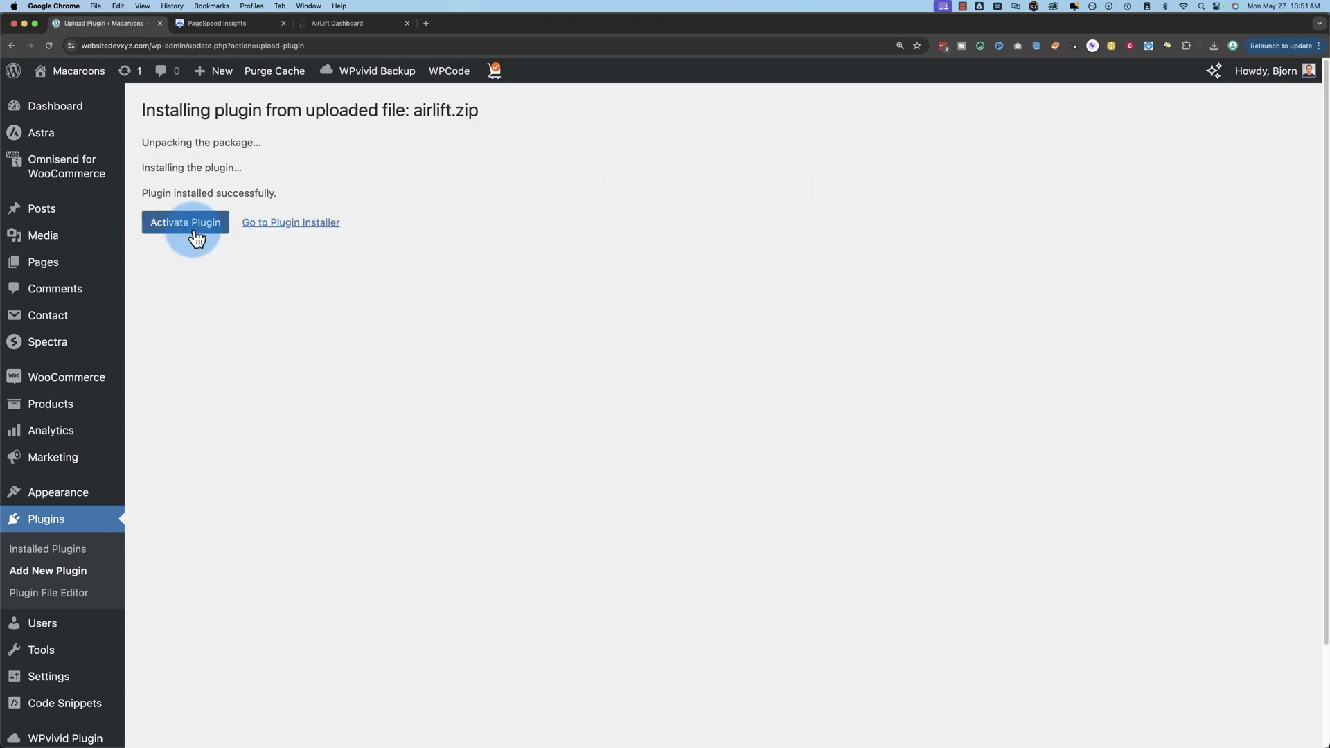
left_click(195, 234)
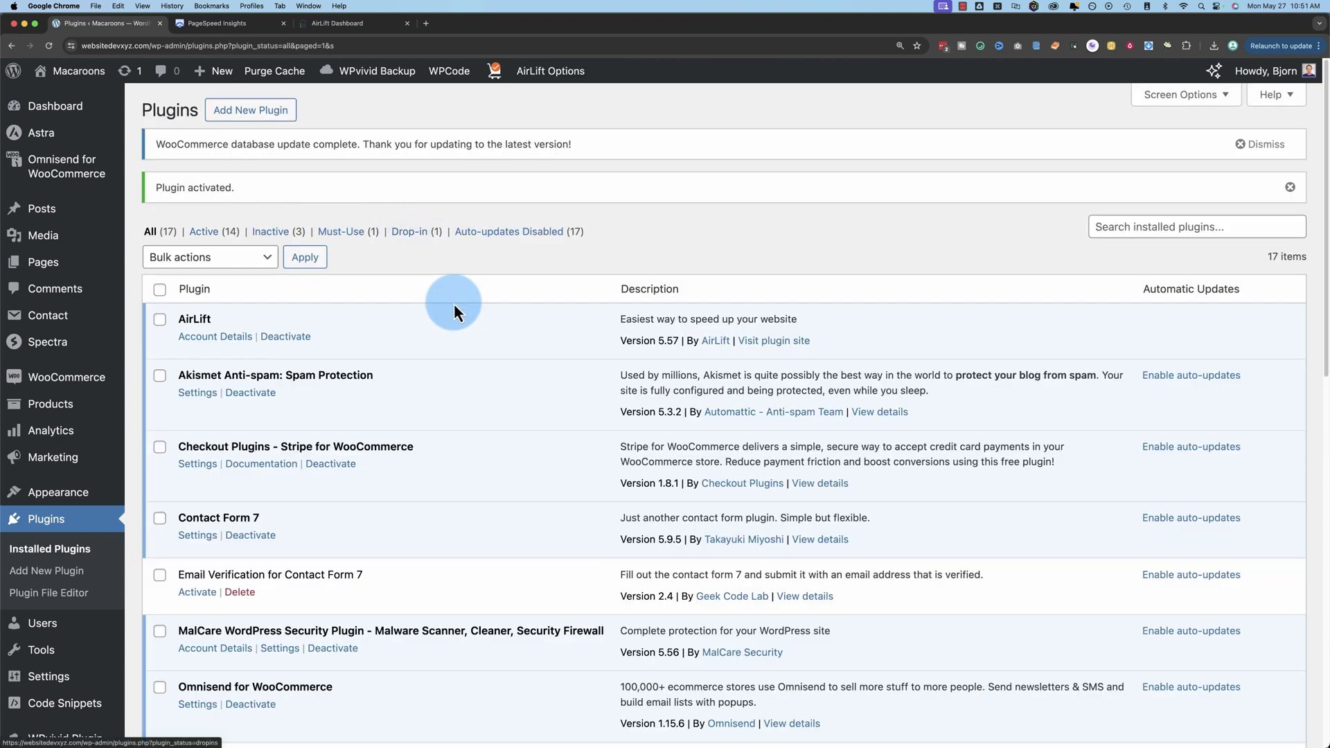
Test the plugin connection and start the site sync, which shows initial score 60 and 2.00s load time.
left_click(356, 28)
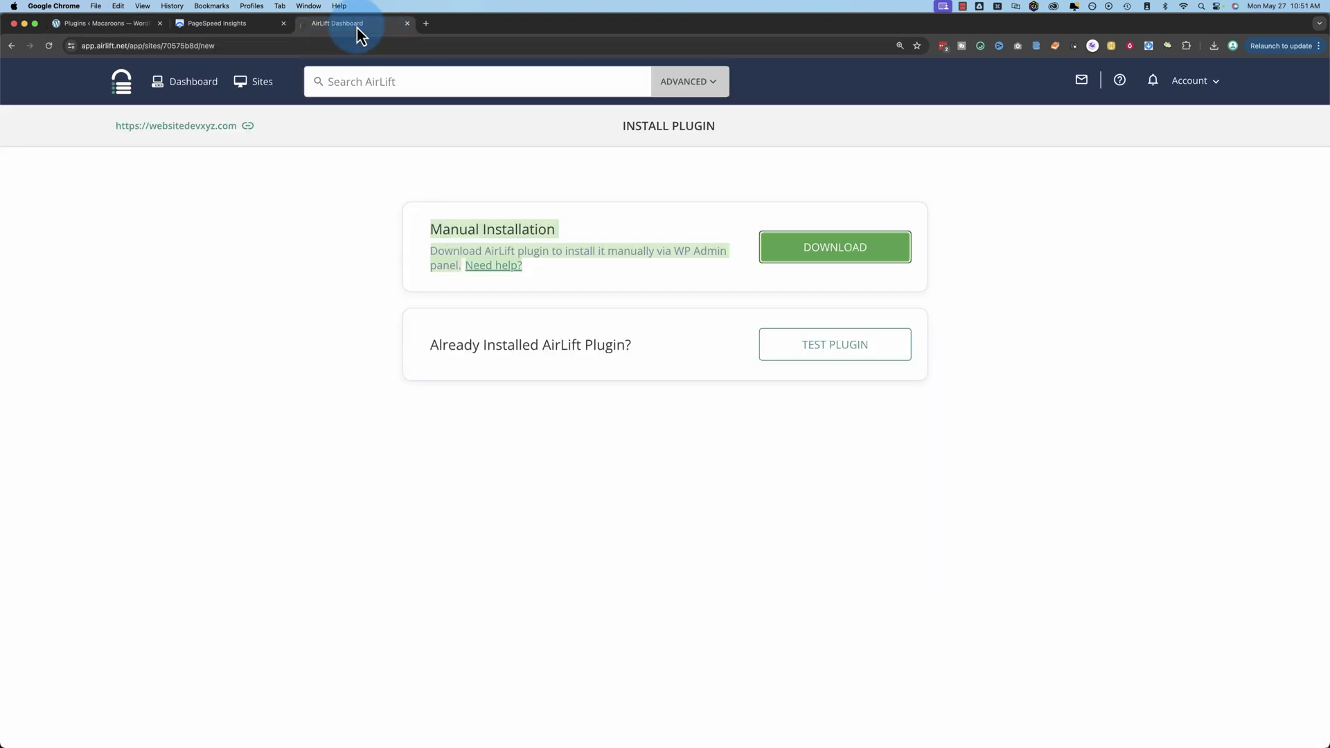
left_click(662, 432)
left_click(854, 358)
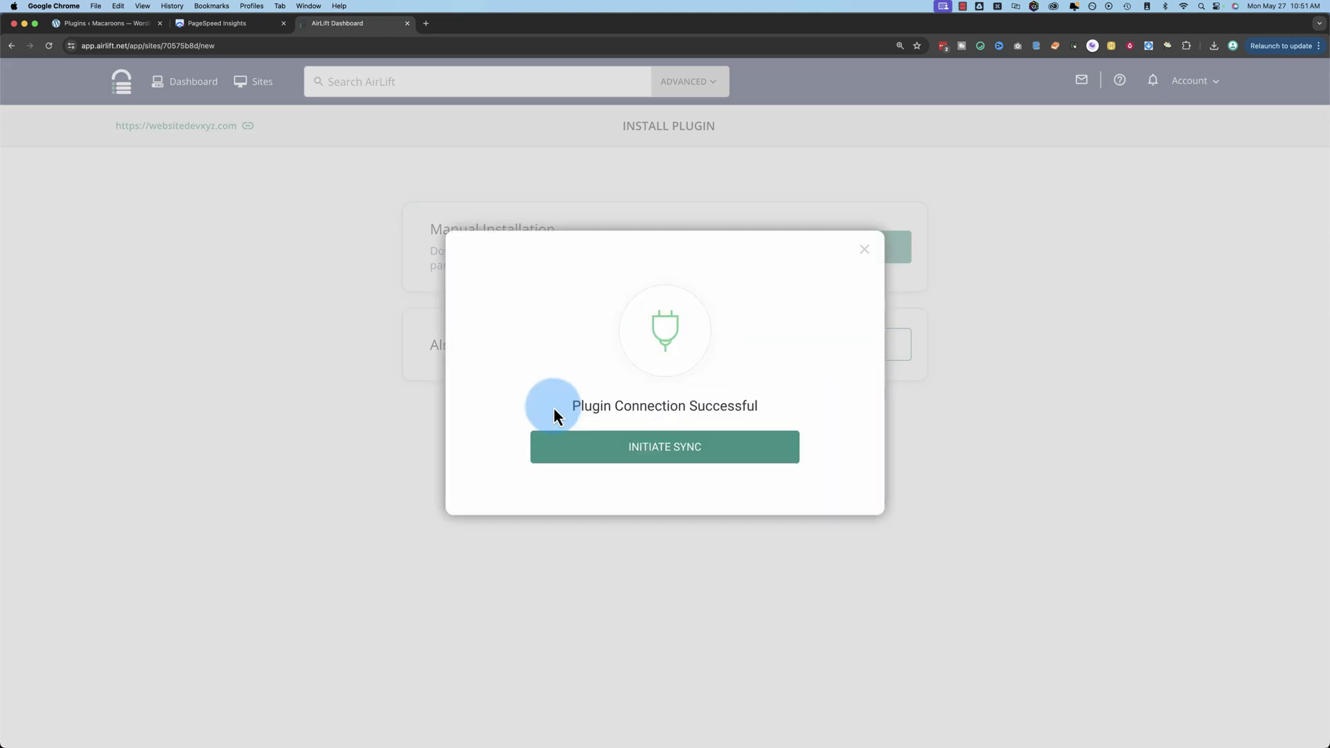
left_click_drag(555, 414, 813, 426)
left_click(657, 452)
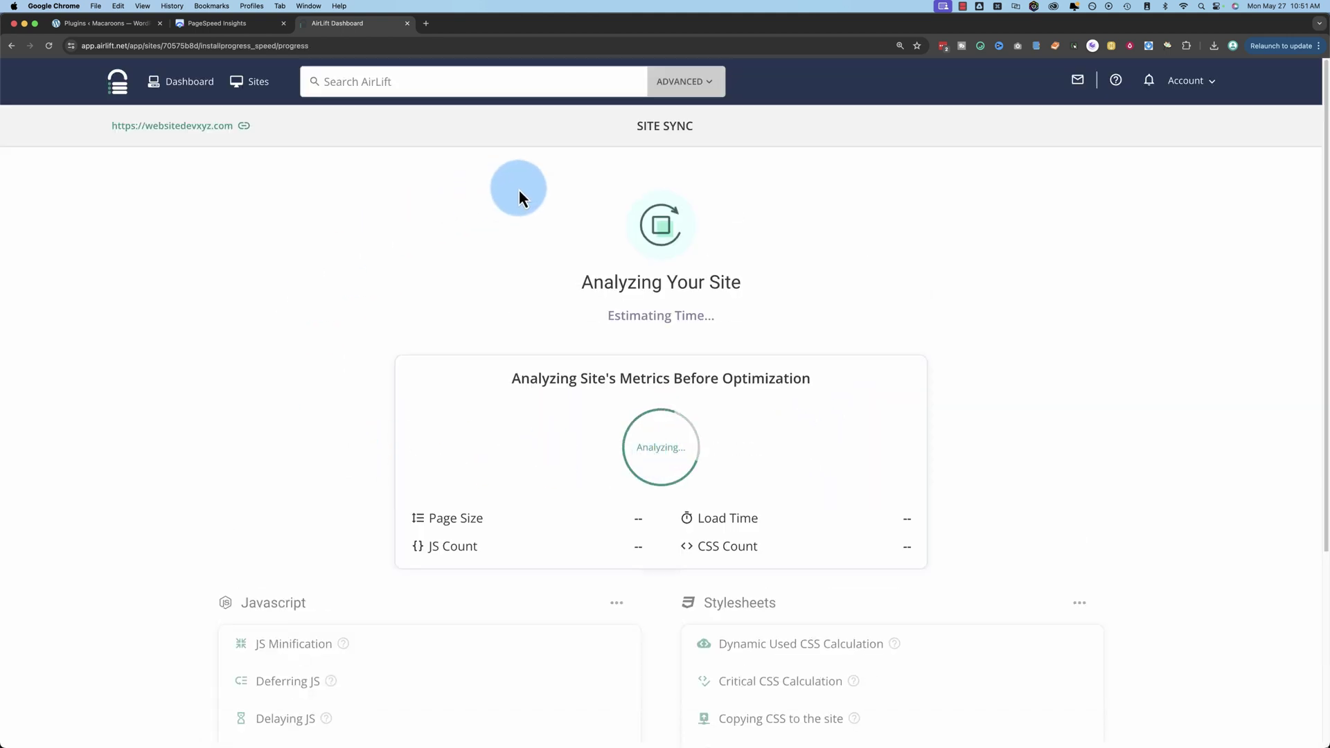
scroll(314, 431, "down", 2)
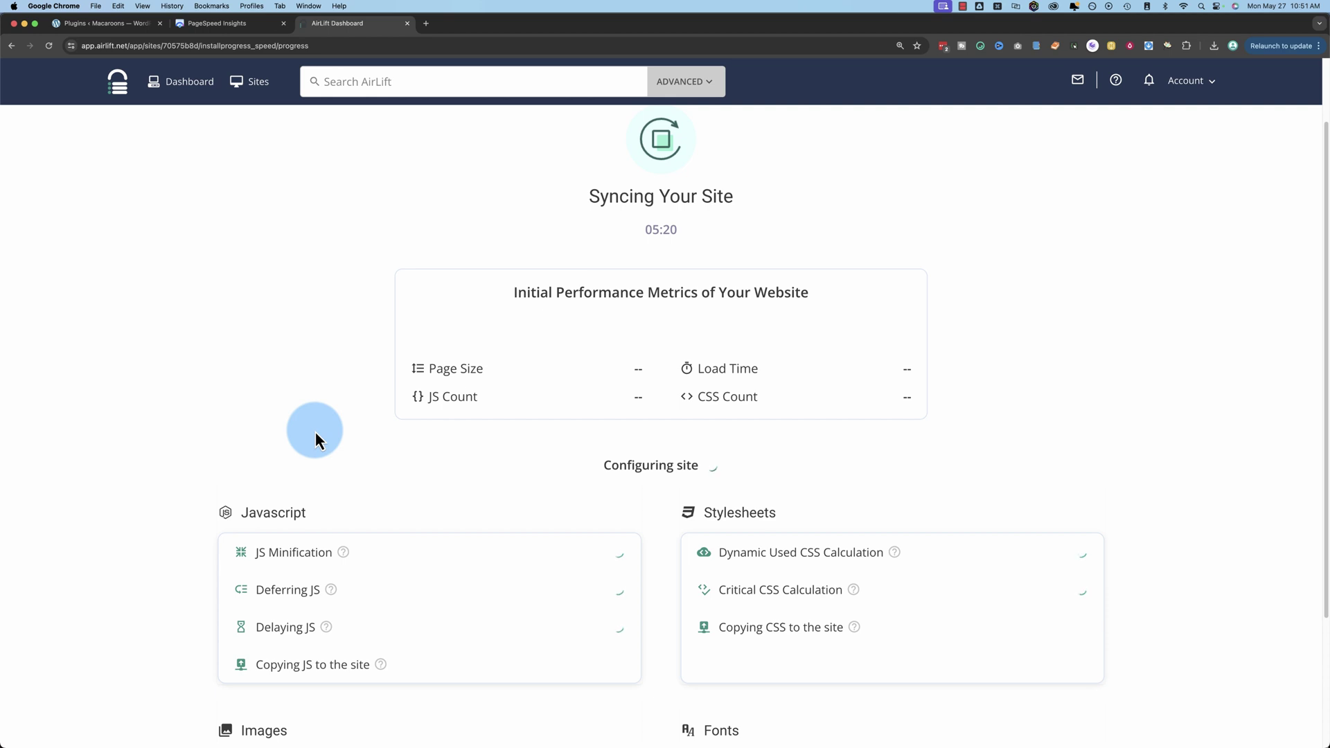
scroll(314, 431, "up", 2)
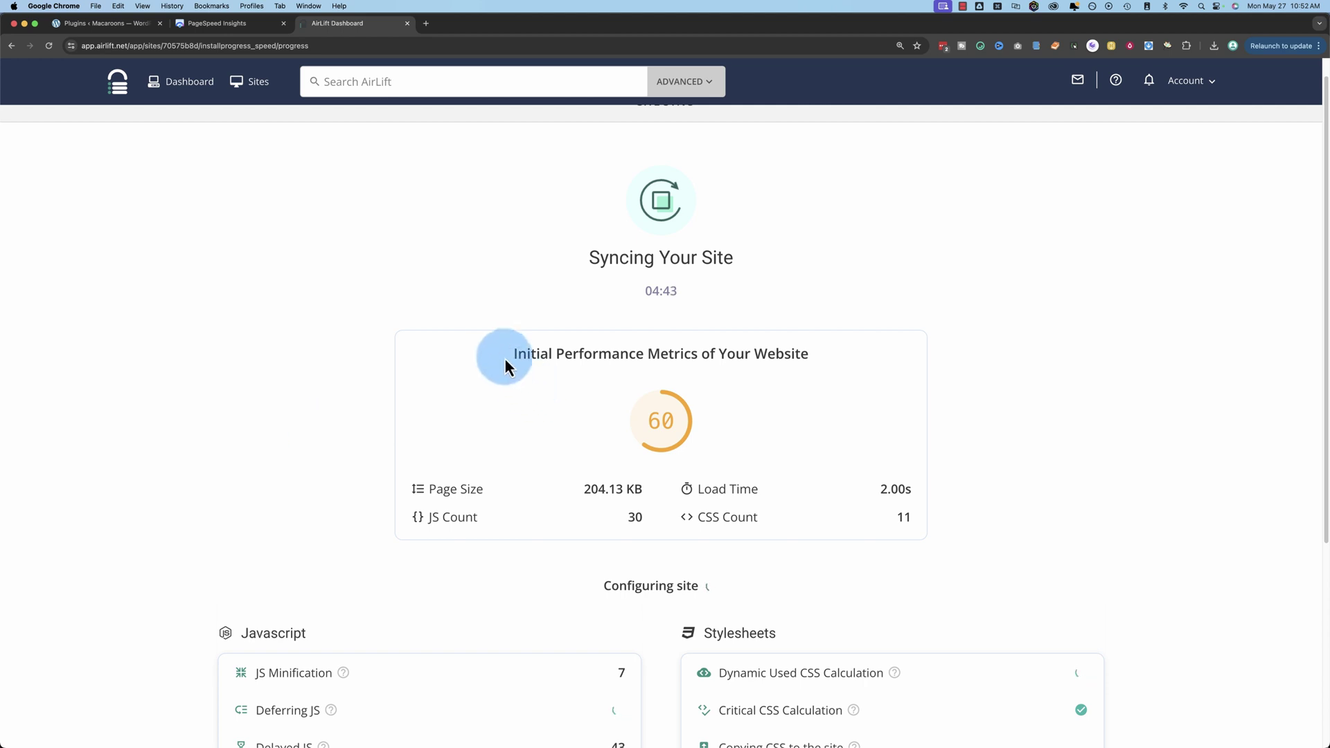
left_click_drag(504, 355, 840, 352)
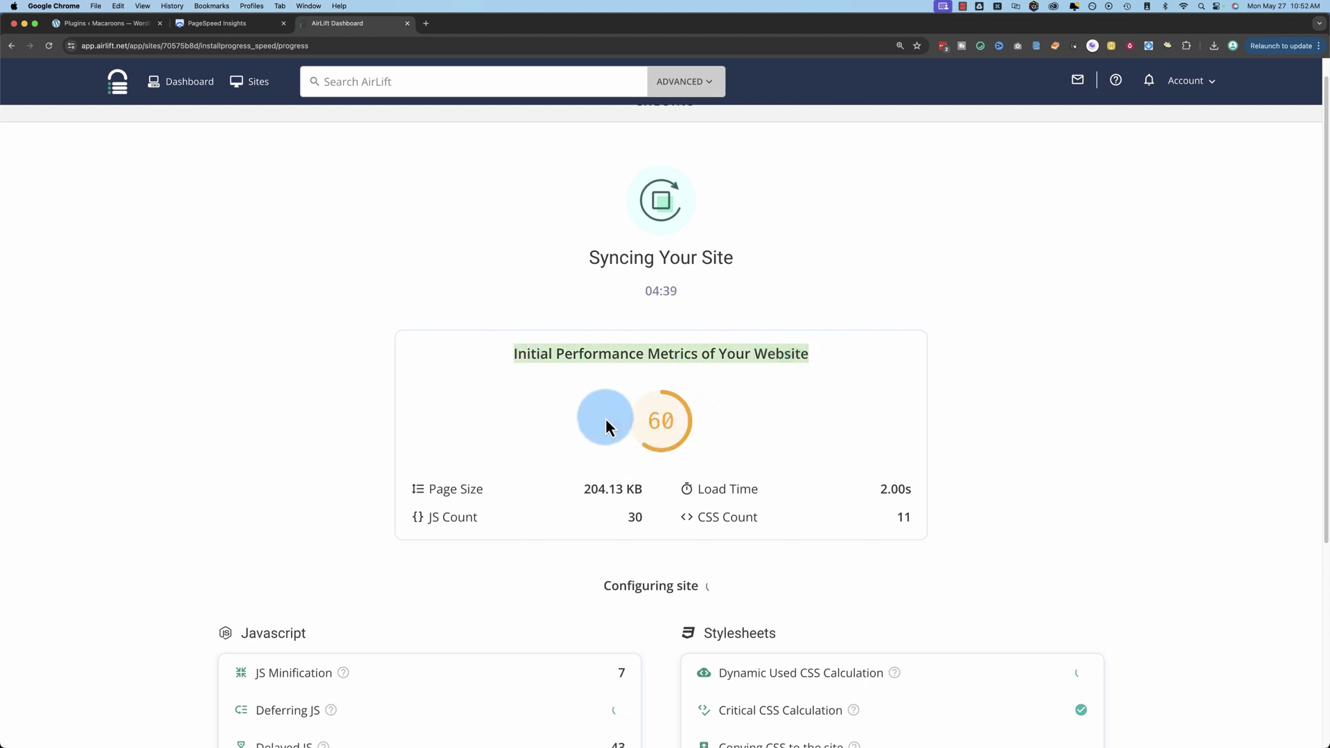
Check the PageSpeed desktop Performance score of 91, then return to the AirLift sync progress.
left_click(219, 27)
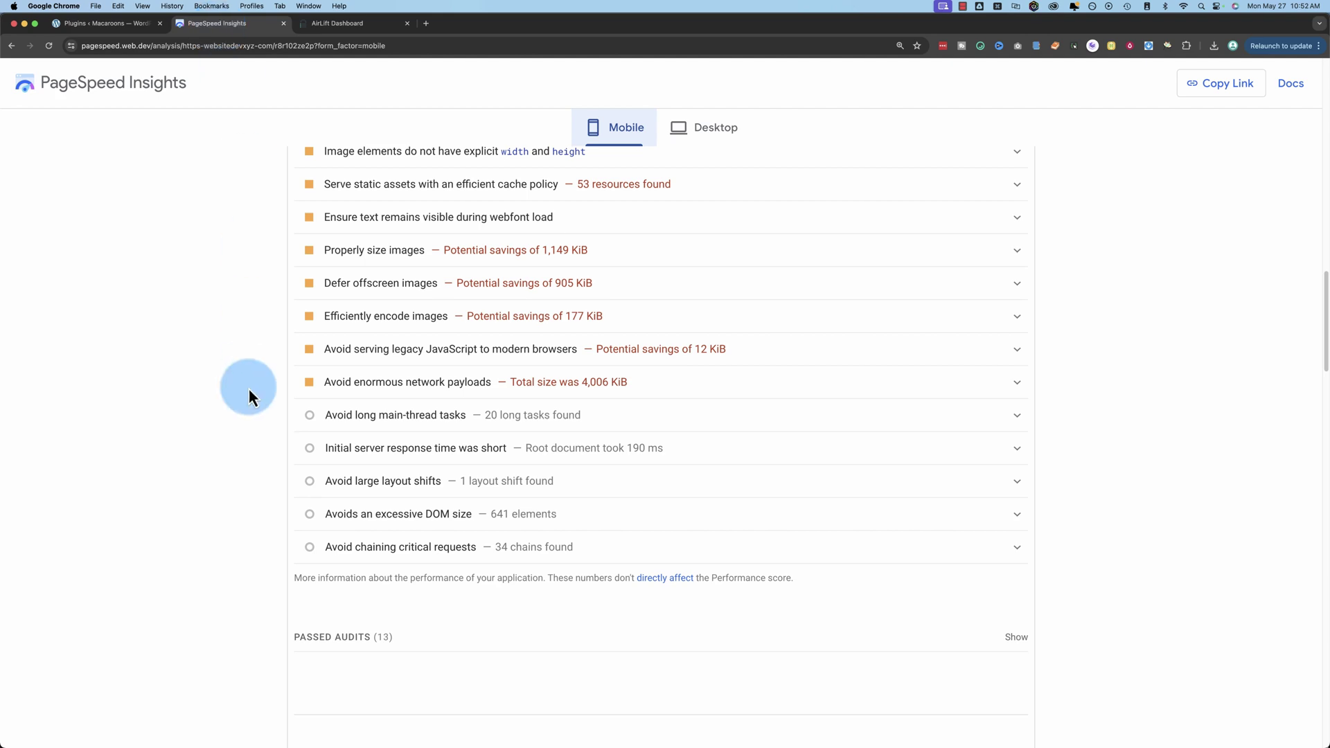
scroll(248, 390, "up", 7)
scroll(248, 400, "up", 10)
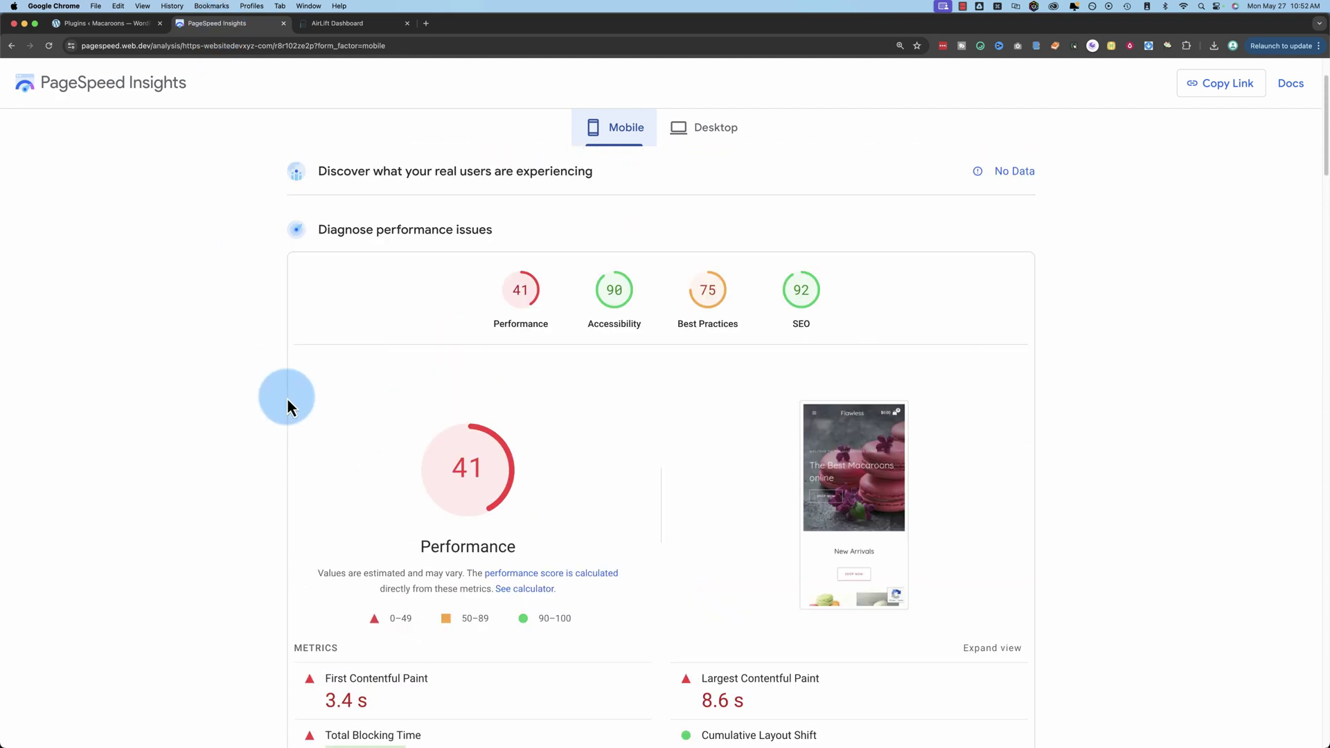
left_click(689, 132)
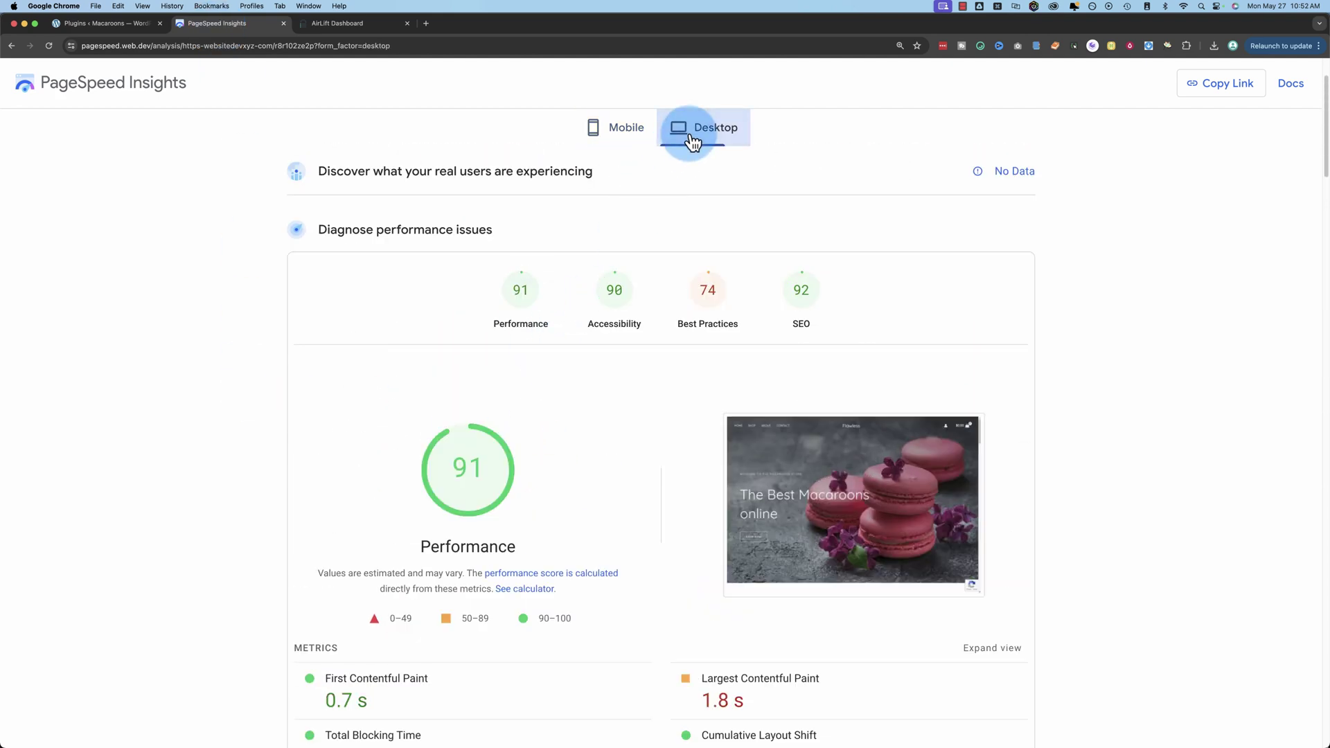
left_click(336, 29)
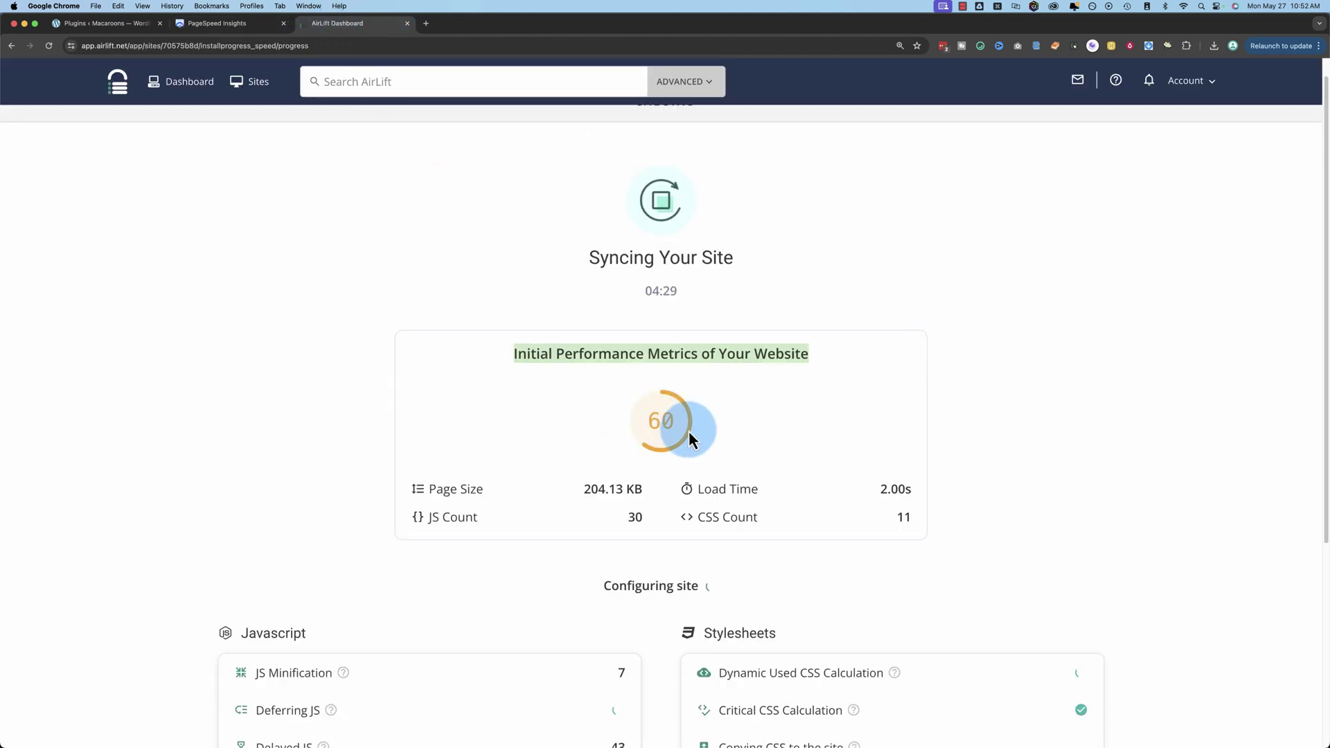
scroll(567, 478, "down", 2)
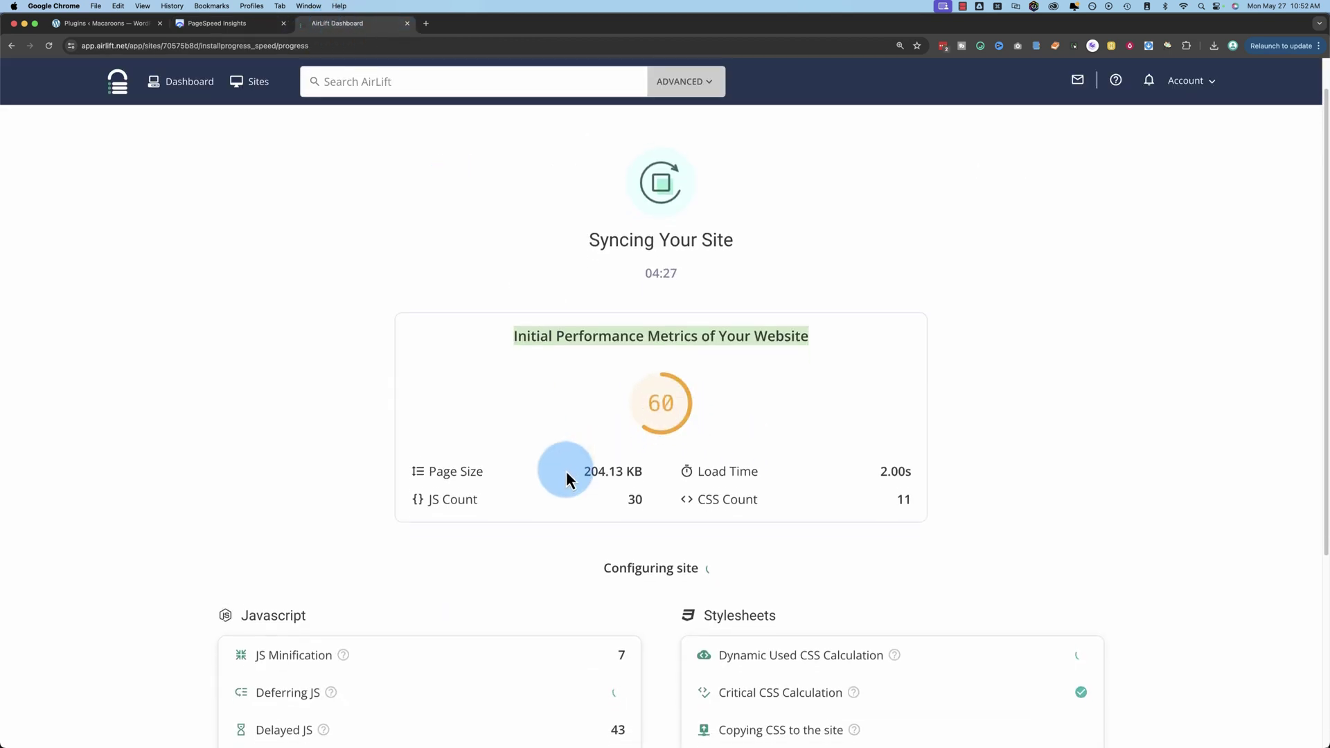
left_click_drag(679, 244, 645, 239)
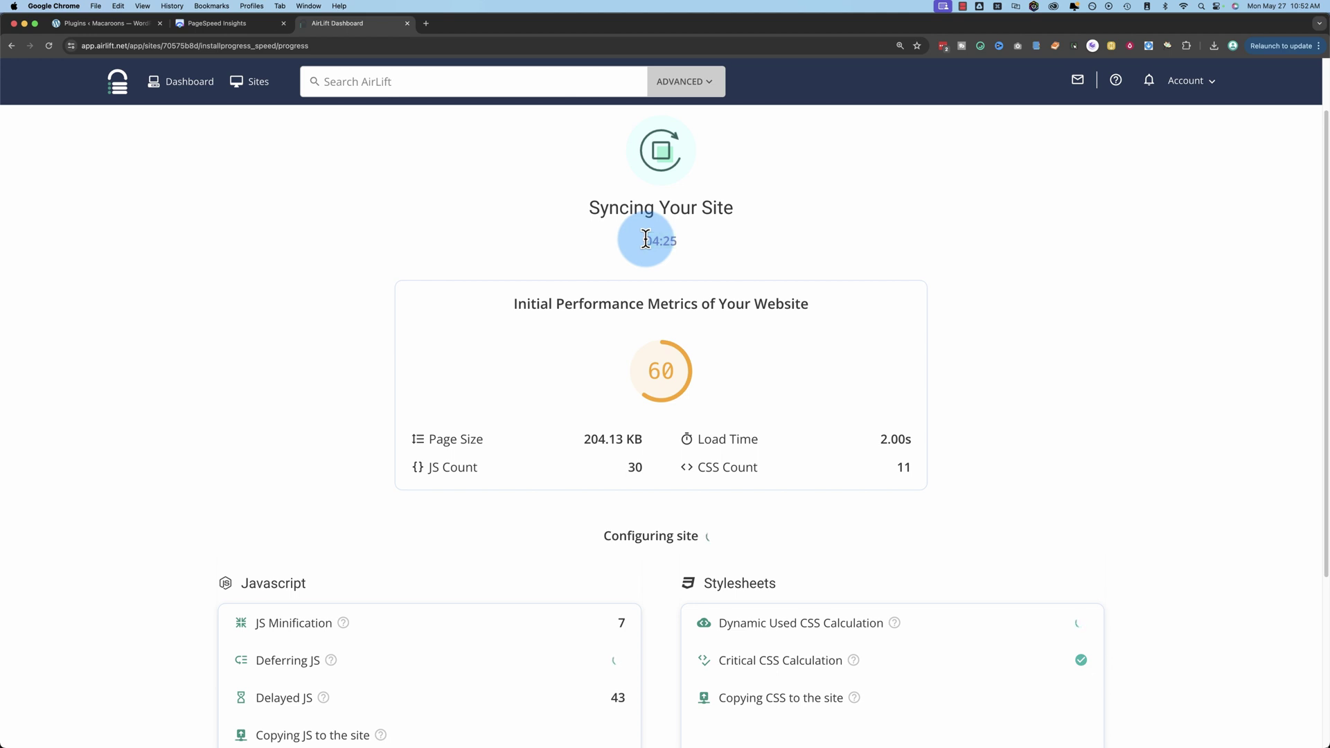
scroll(1008, 450, "down", 1)
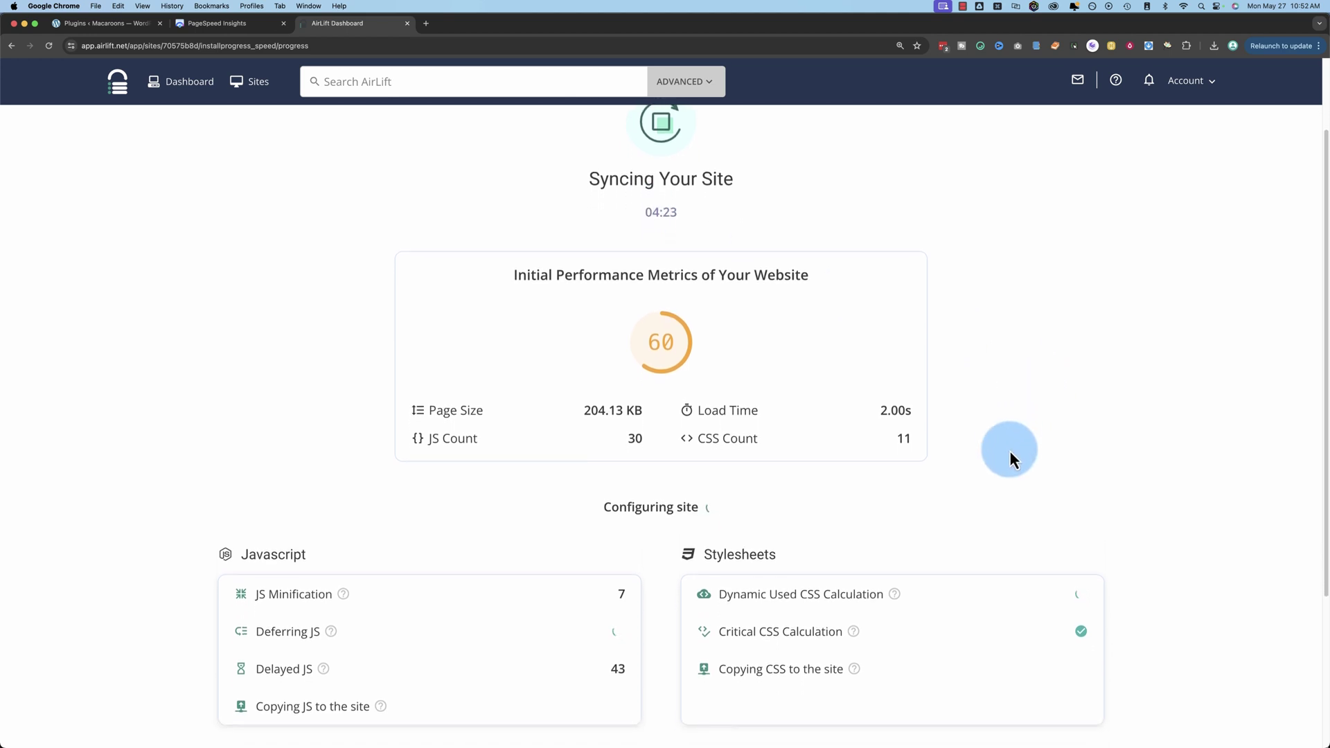
scroll(1010, 454, "down", 1)
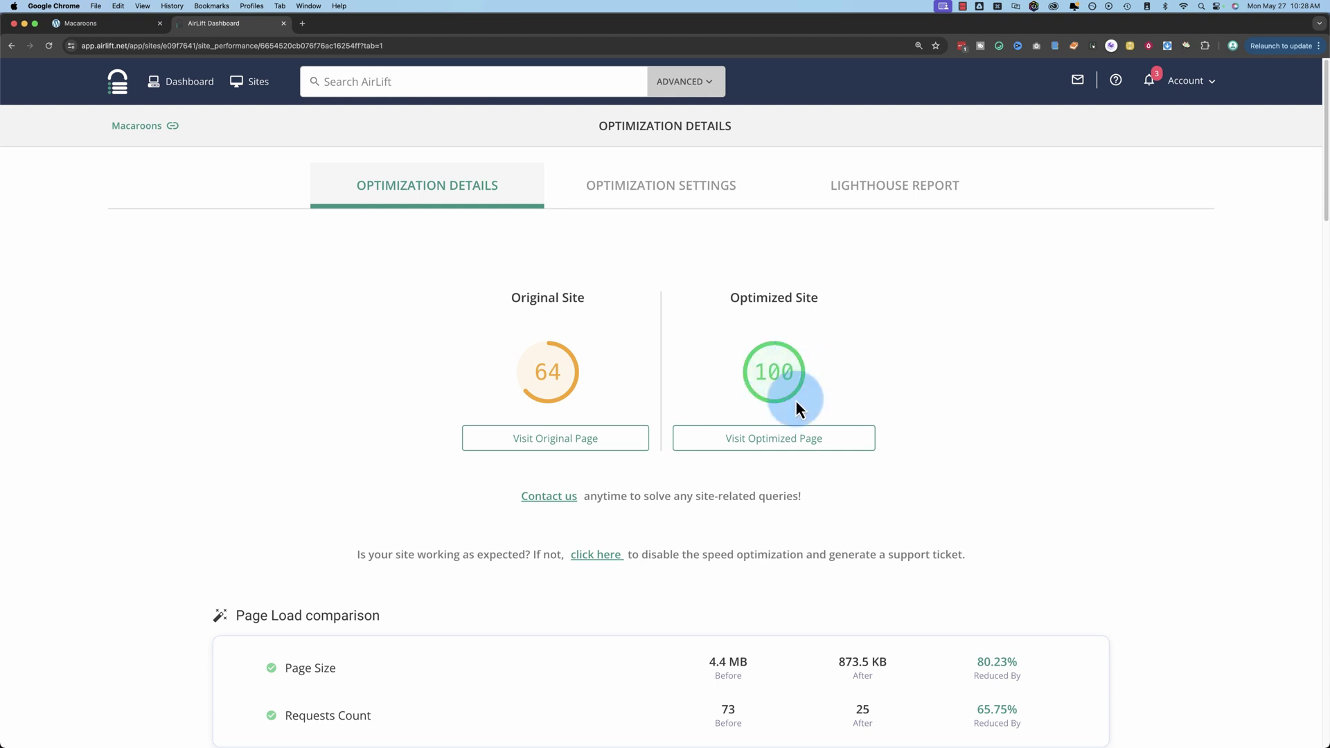
Review the Lighthouse report (Performance 100, Accessibility 93, SEO 86), then return to Optimization Details.
left_click(908, 189)
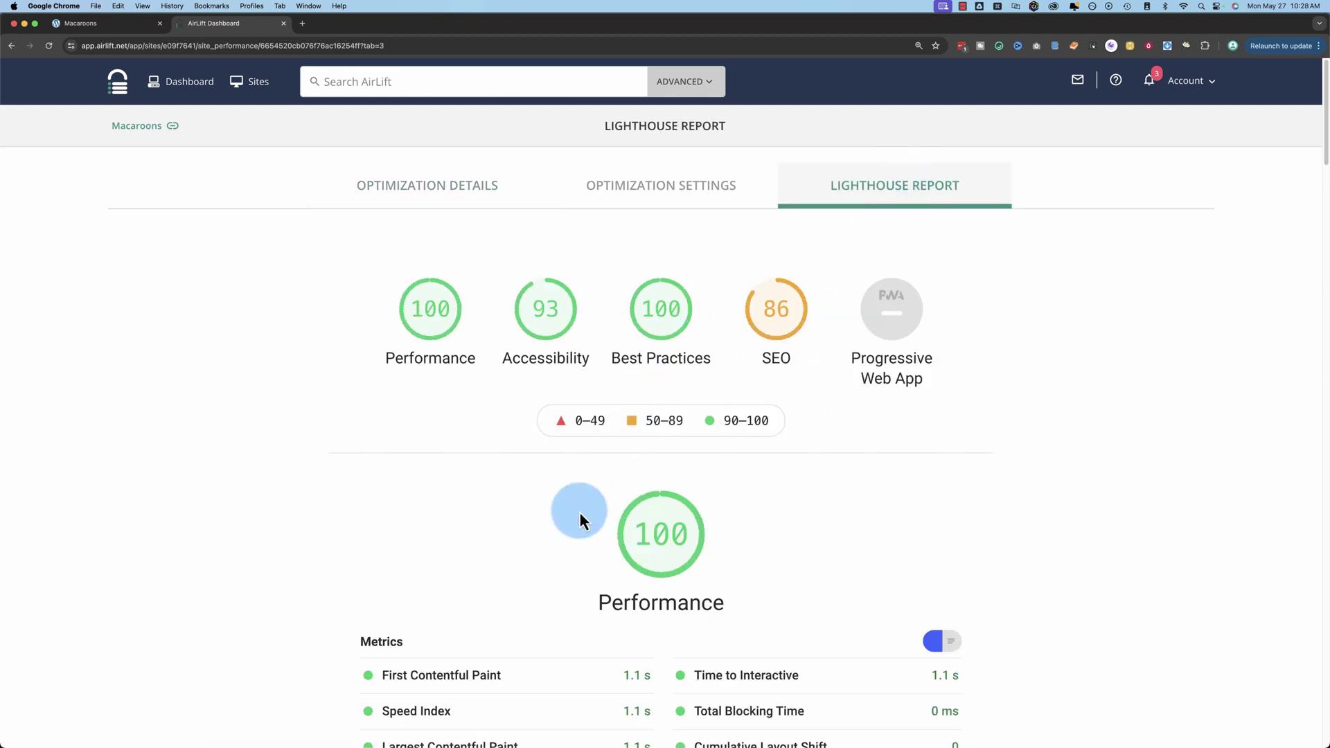
scroll(572, 518, "down", 5)
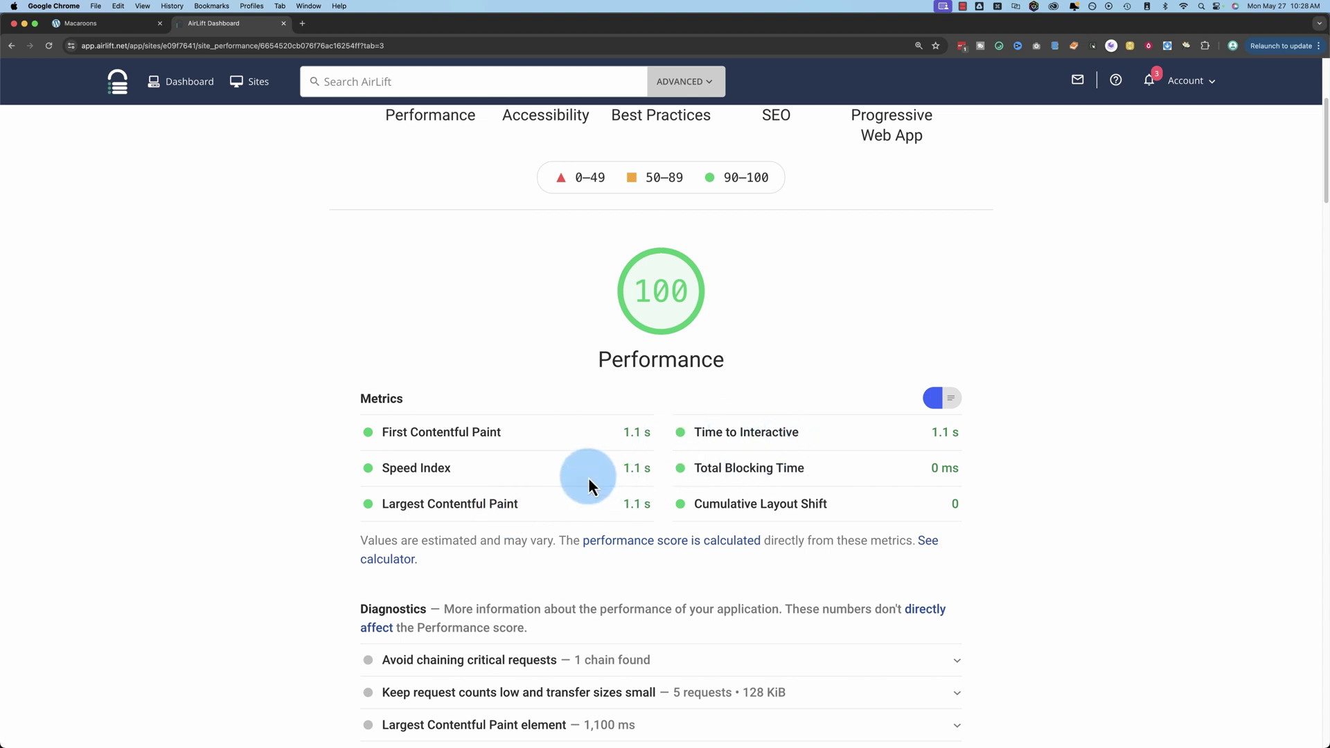
scroll(585, 480, "up", 3)
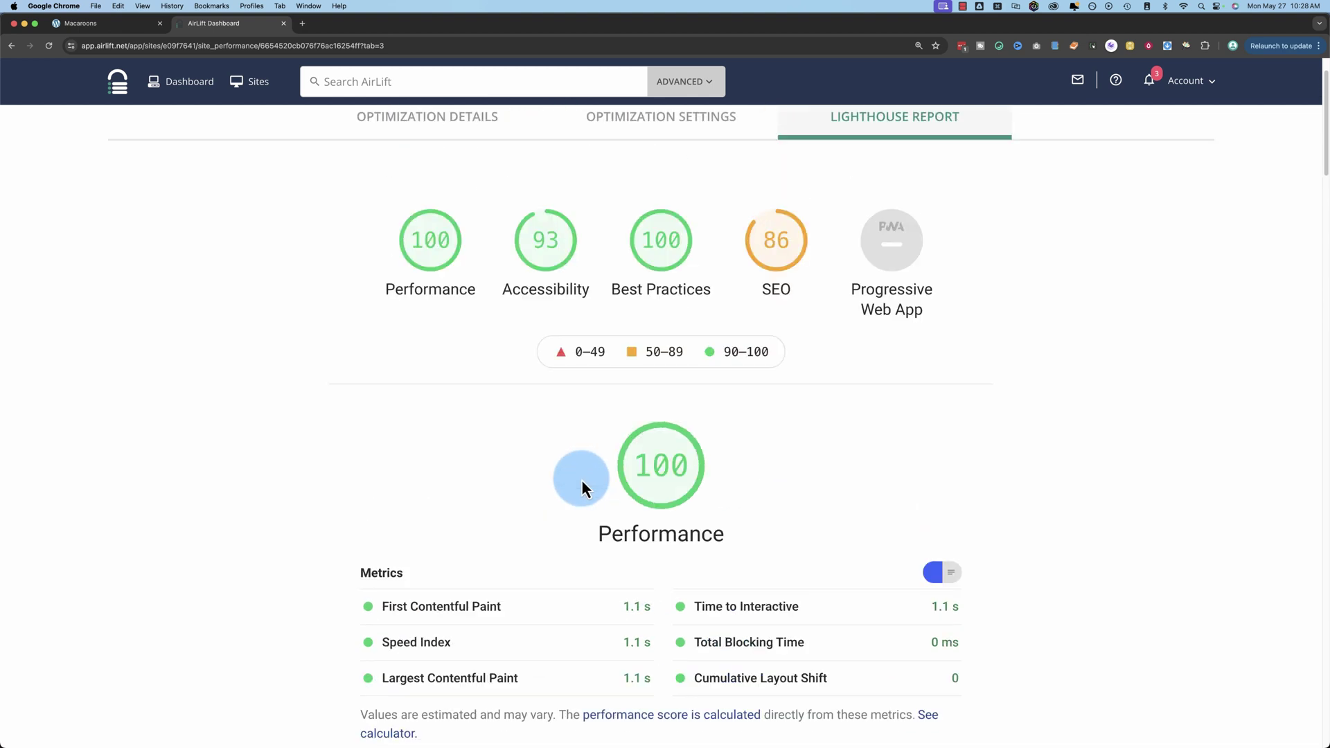
left_click(459, 131)
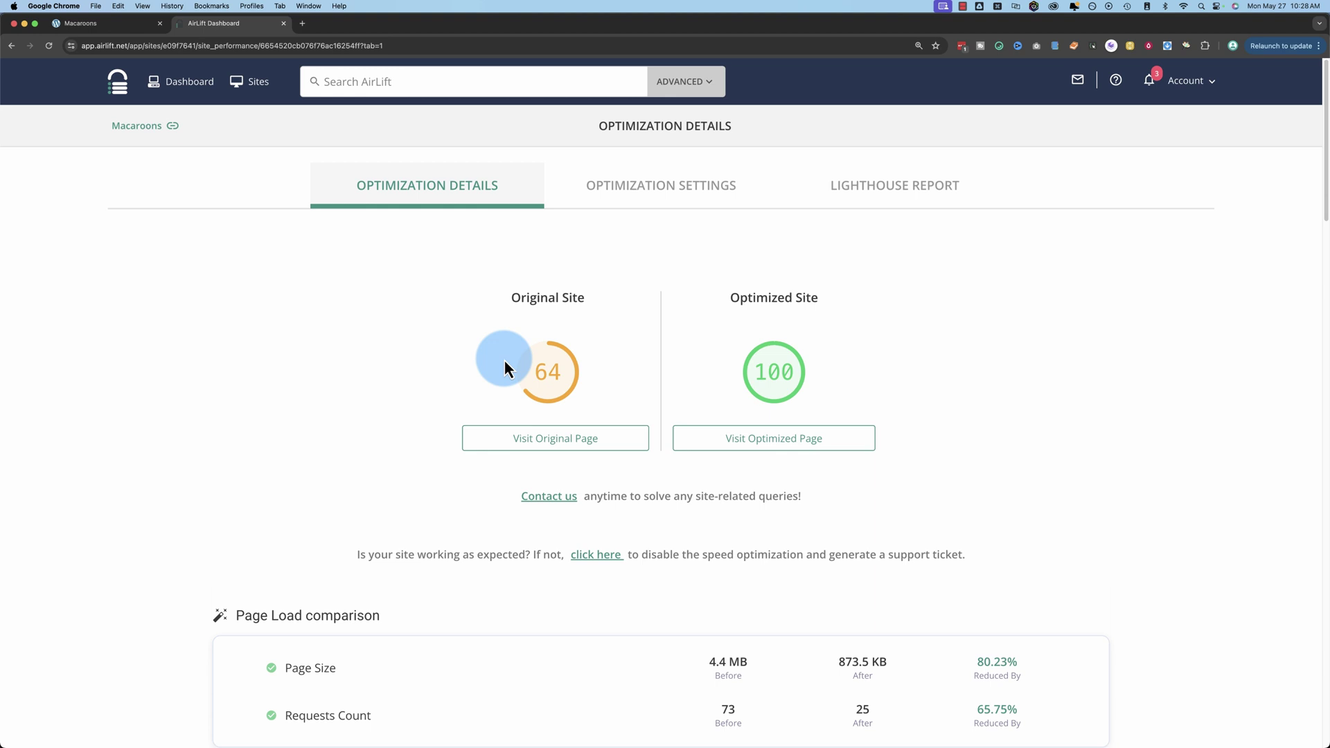
Look through the Cache, JavaScript, Stylesheet, Images and Fonts optimization settings.
left_click(662, 193)
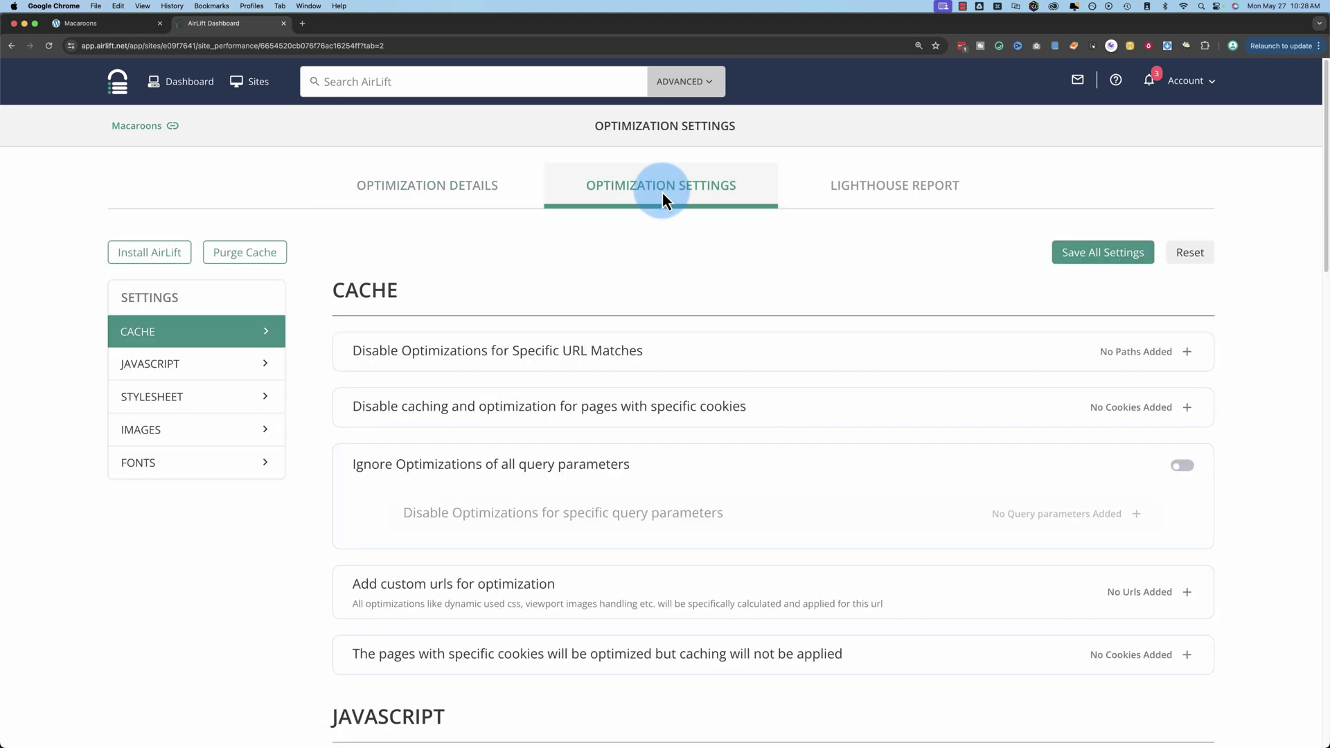
scroll(330, 547, "down", 10)
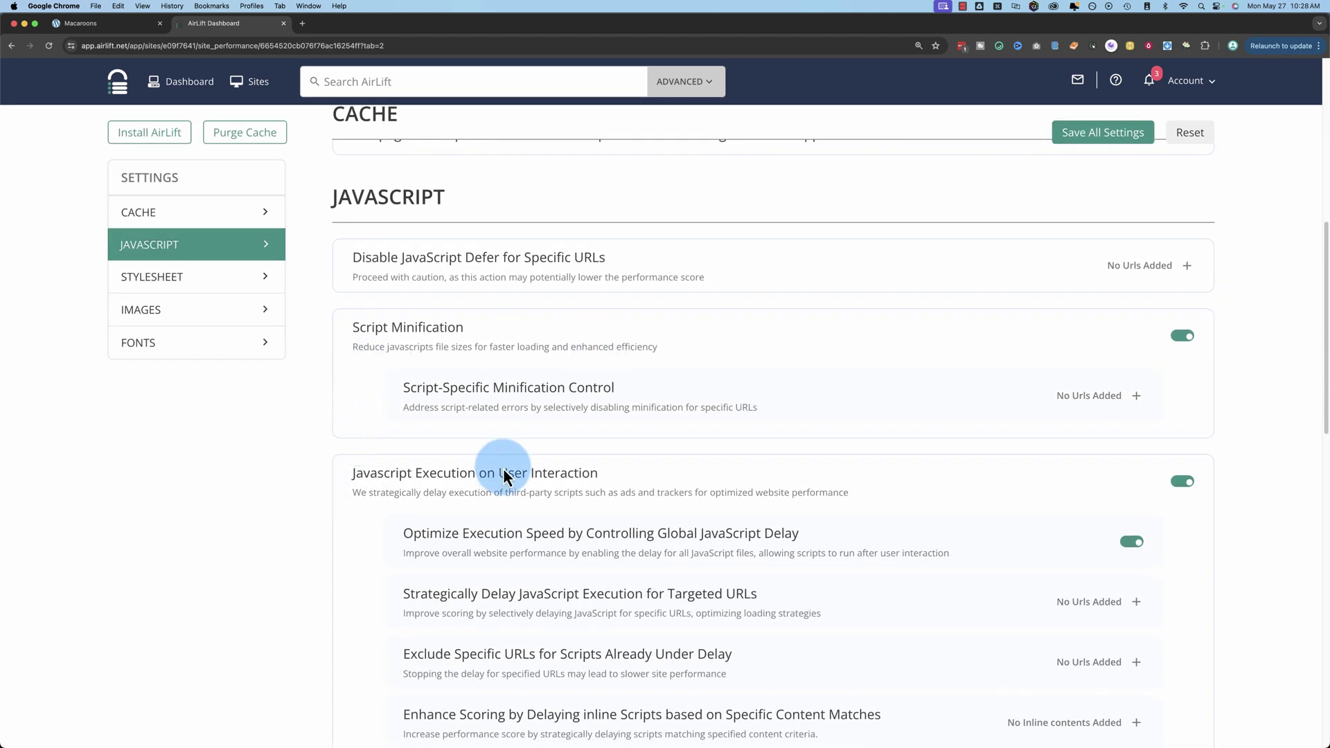
scroll(380, 575, "down", 8)
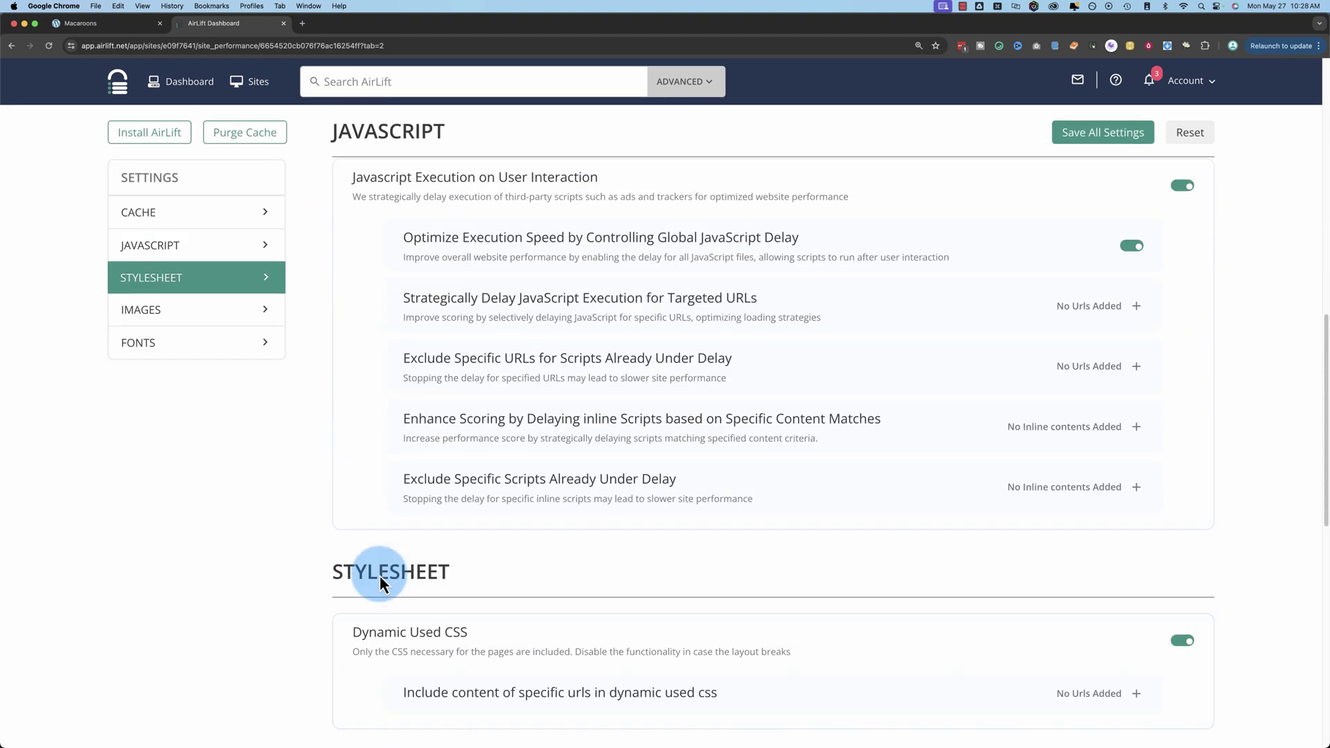
scroll(380, 575, "down", 8)
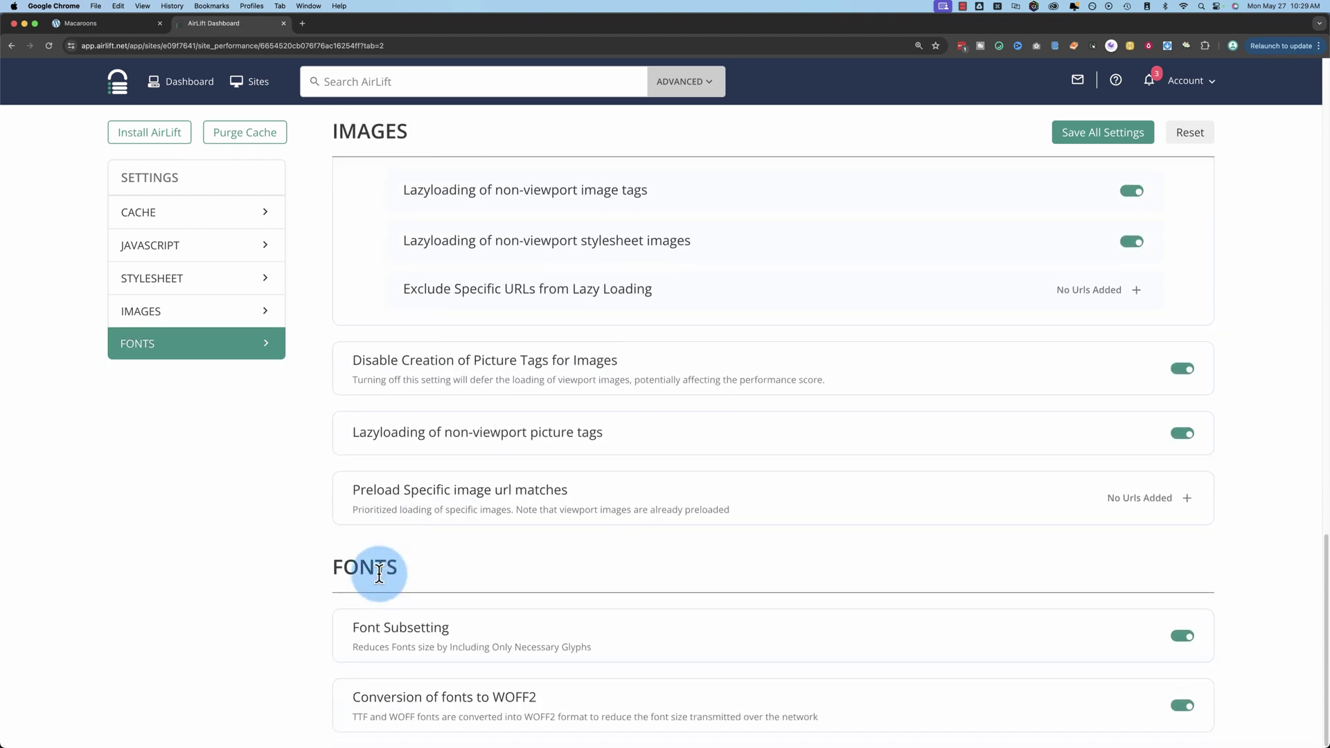
scroll(380, 575, "up", 20)
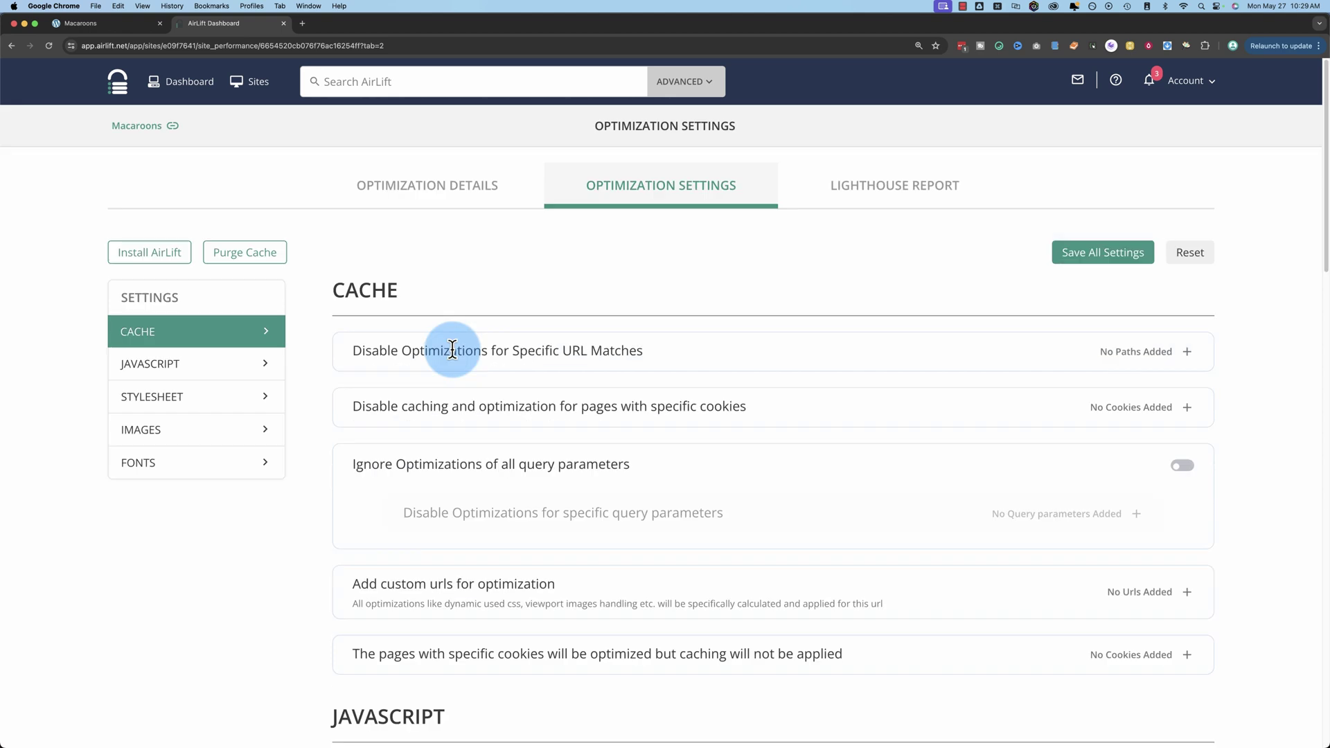
Return to Optimization Details and scroll down to the Page Load comparison.
left_click(427, 201)
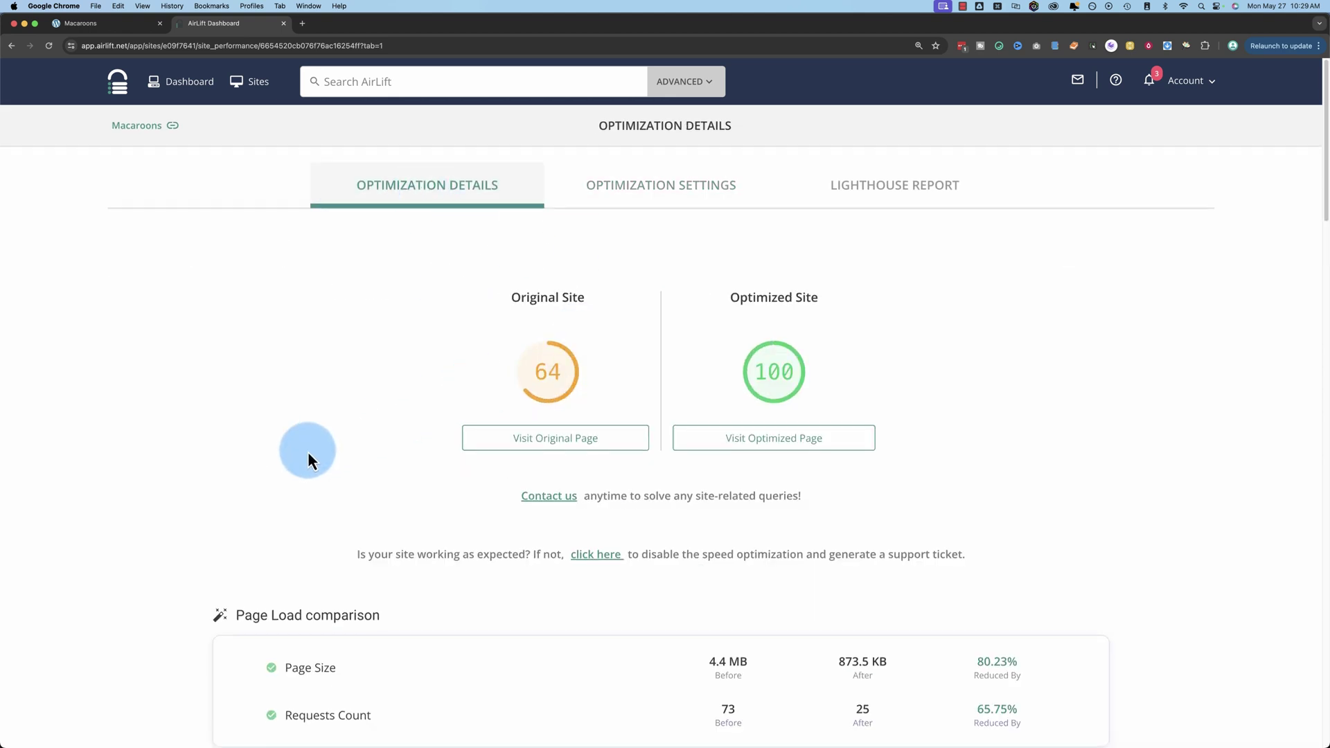
scroll(307, 452, "down", 4)
scroll(307, 452, "up", 4)
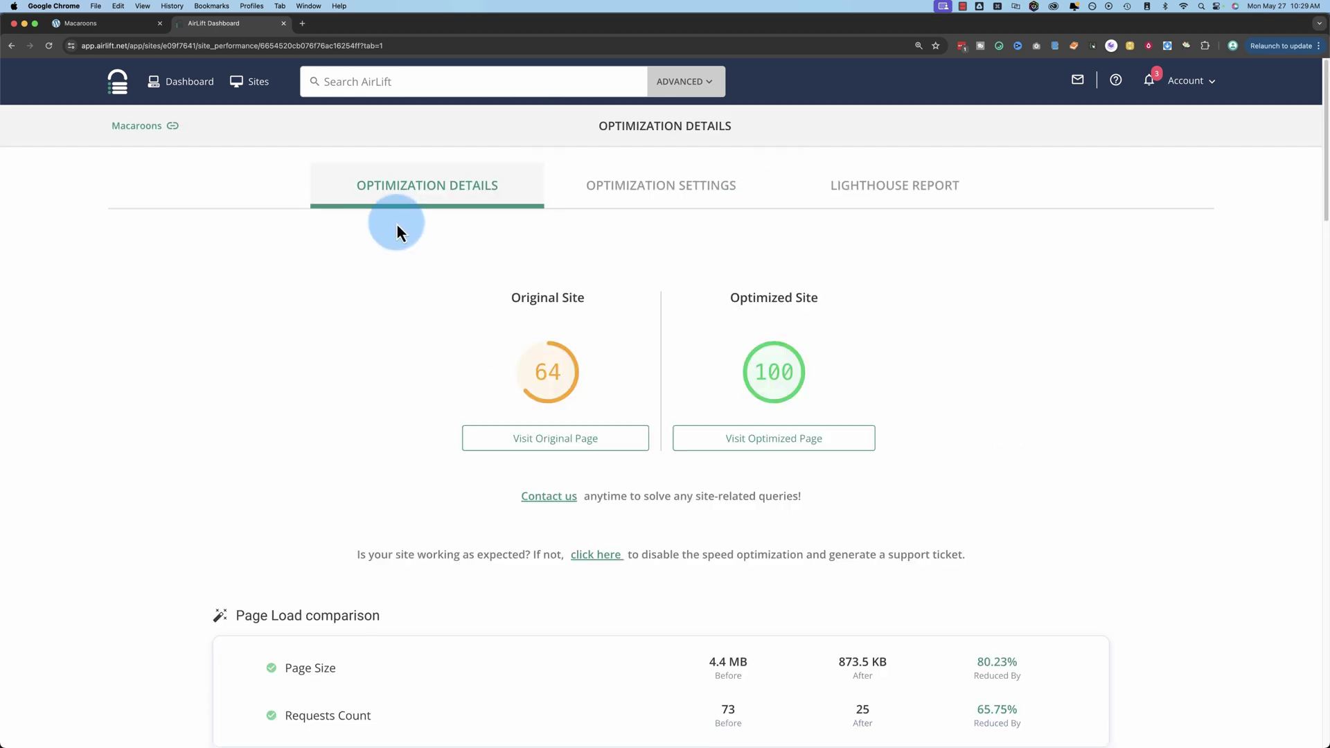
scroll(402, 475, "down", 3)
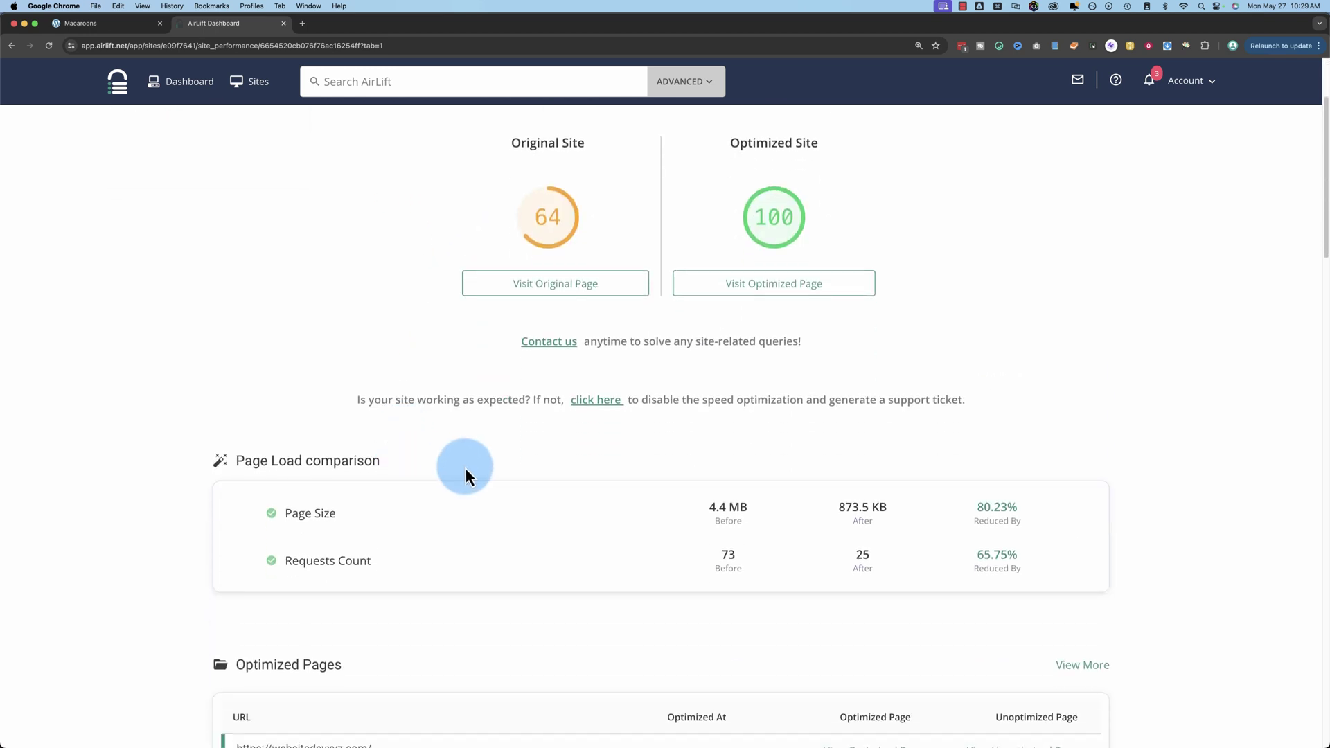
scroll(467, 478, "down", 2)
scroll(467, 468, "down", 3)
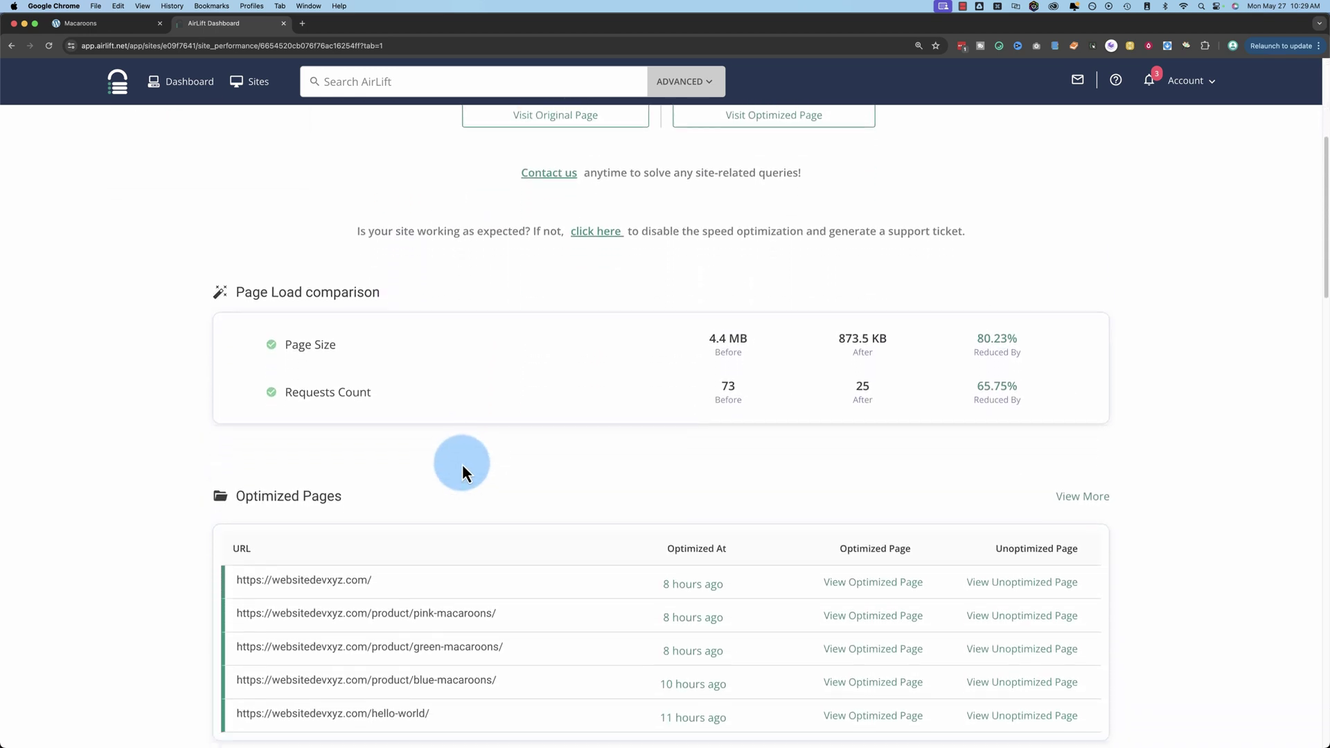
Highlight the page size drop from 4.4 MB to 873.5 KB and the 25 requests after optimization.
left_click_drag(704, 268, 745, 266)
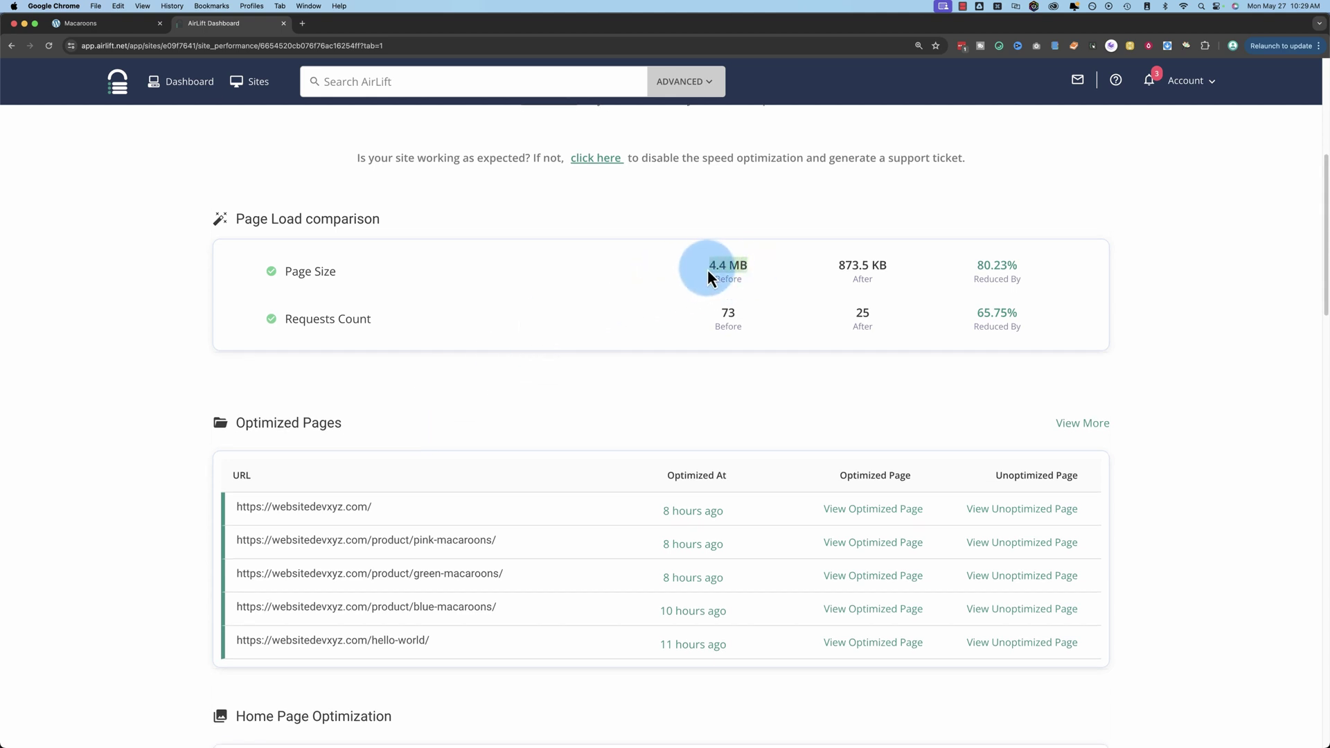
left_click(841, 266)
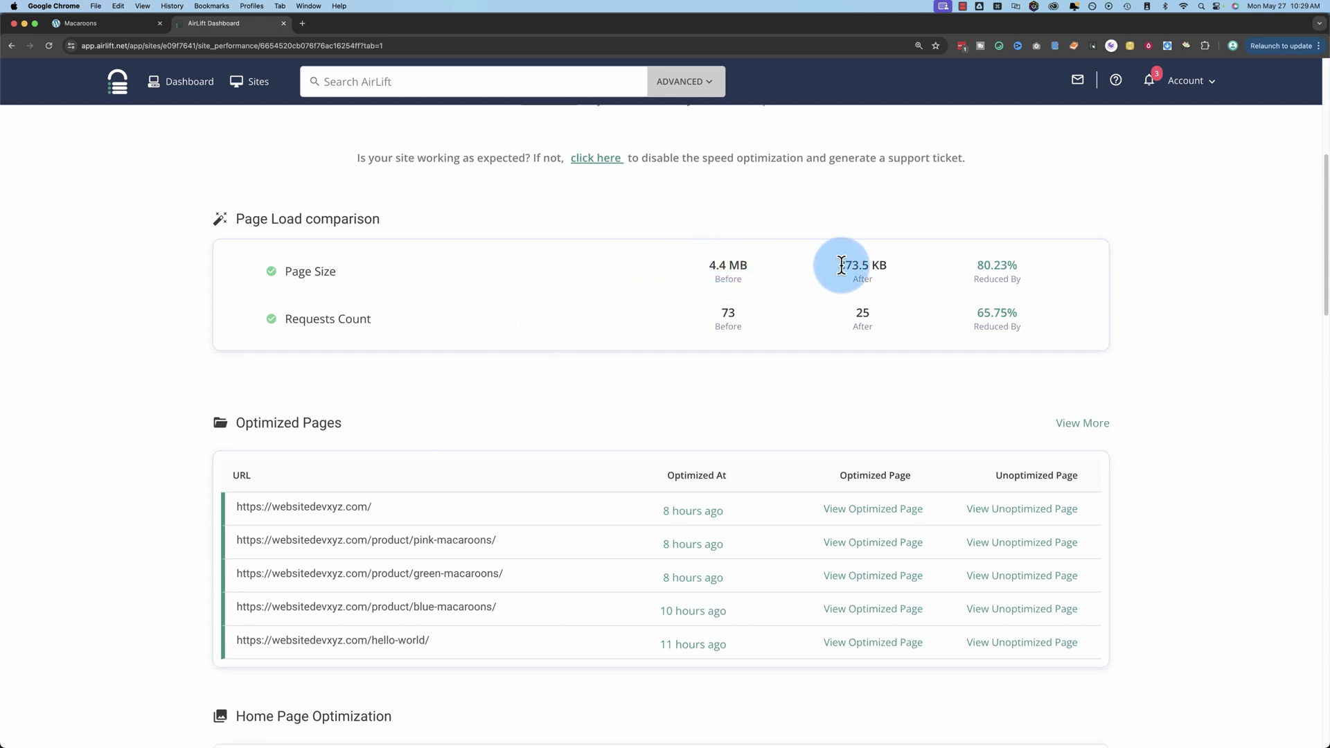
left_click_drag(841, 266, 1024, 269)
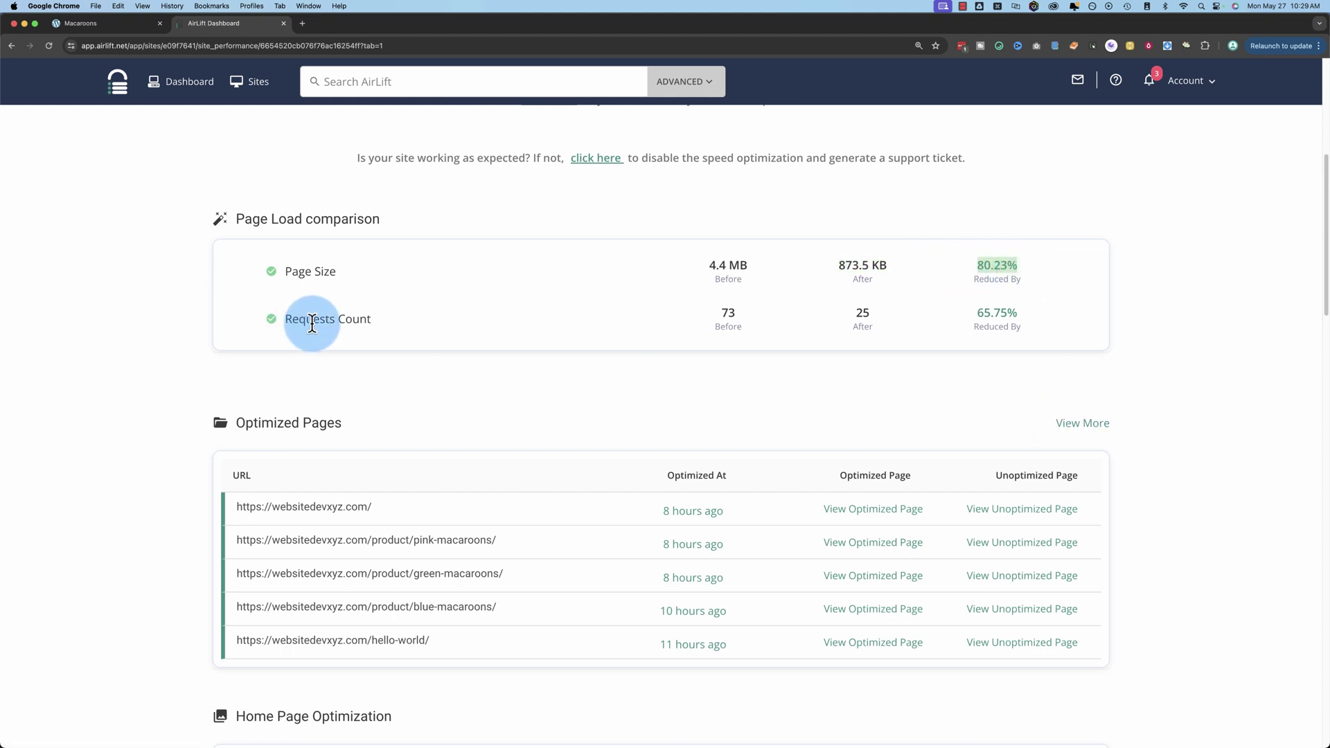
left_click(742, 316)
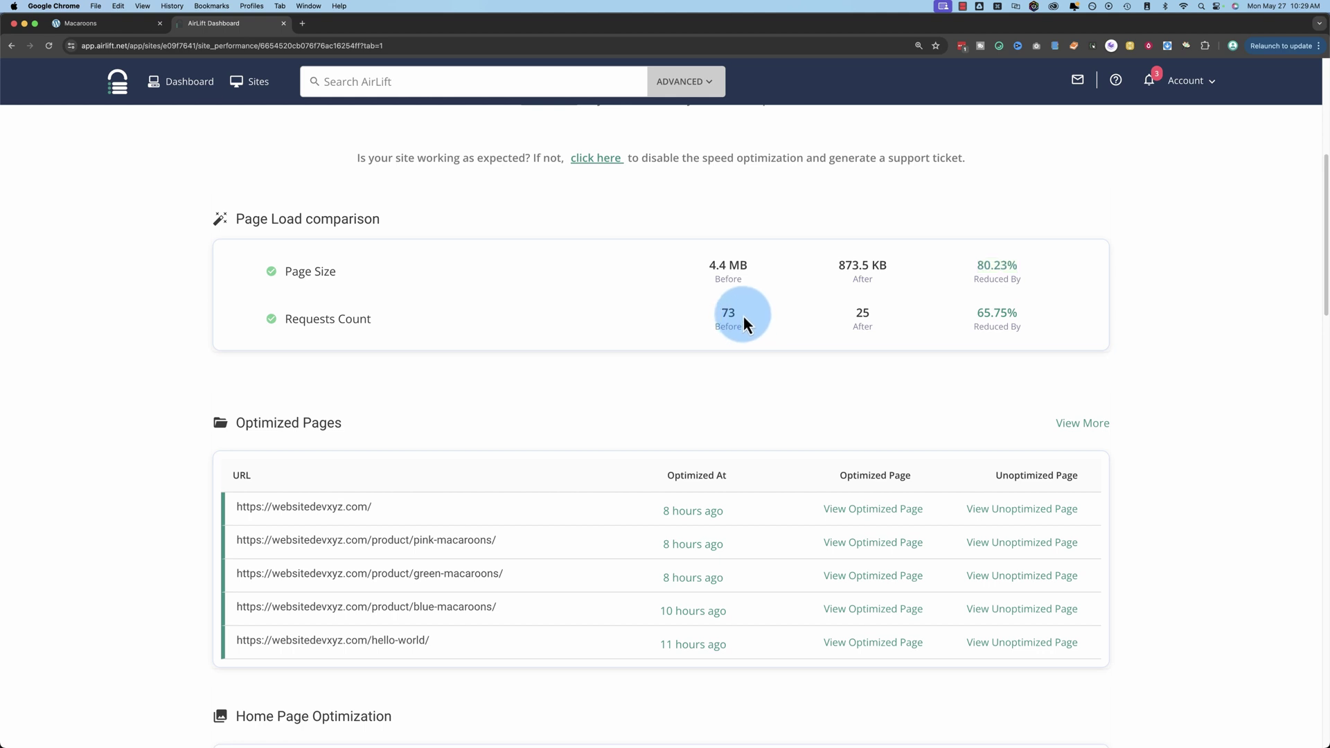
double_click(863, 311)
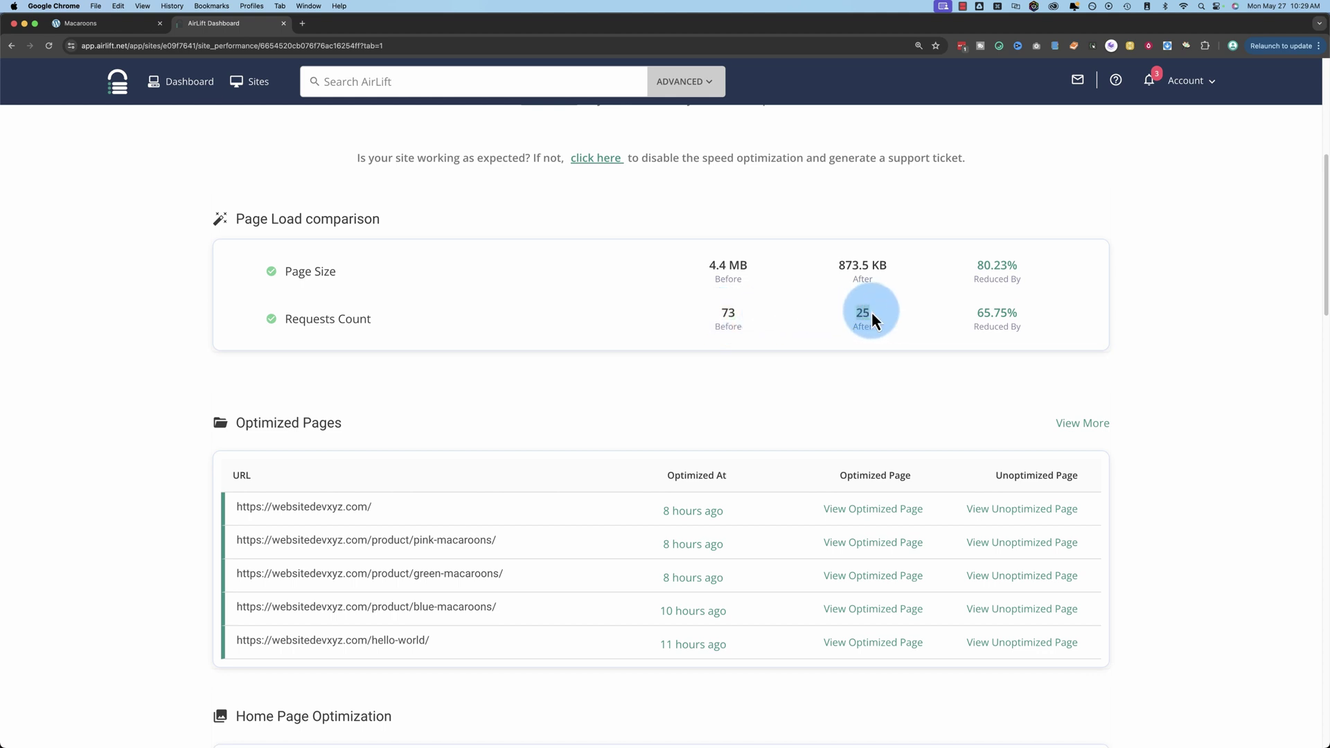
double_click(863, 313)
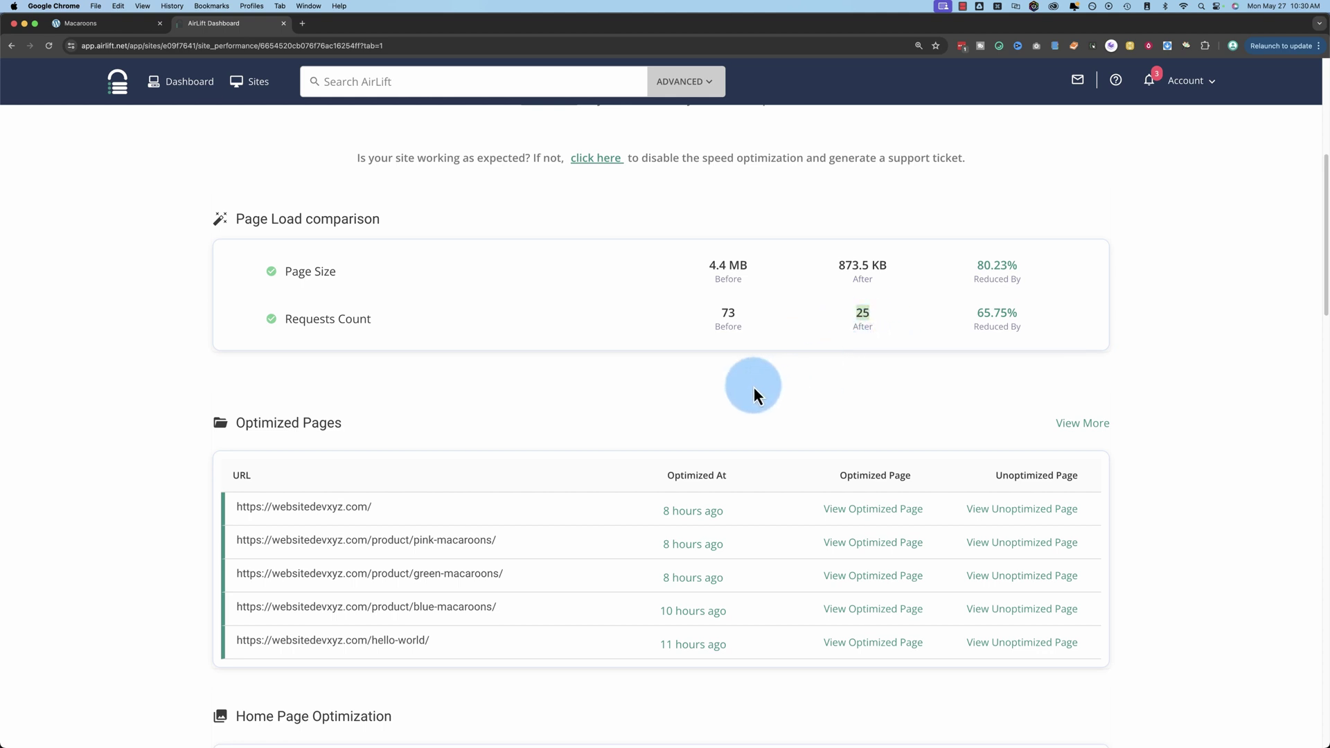
scroll(650, 392, "down", 5)
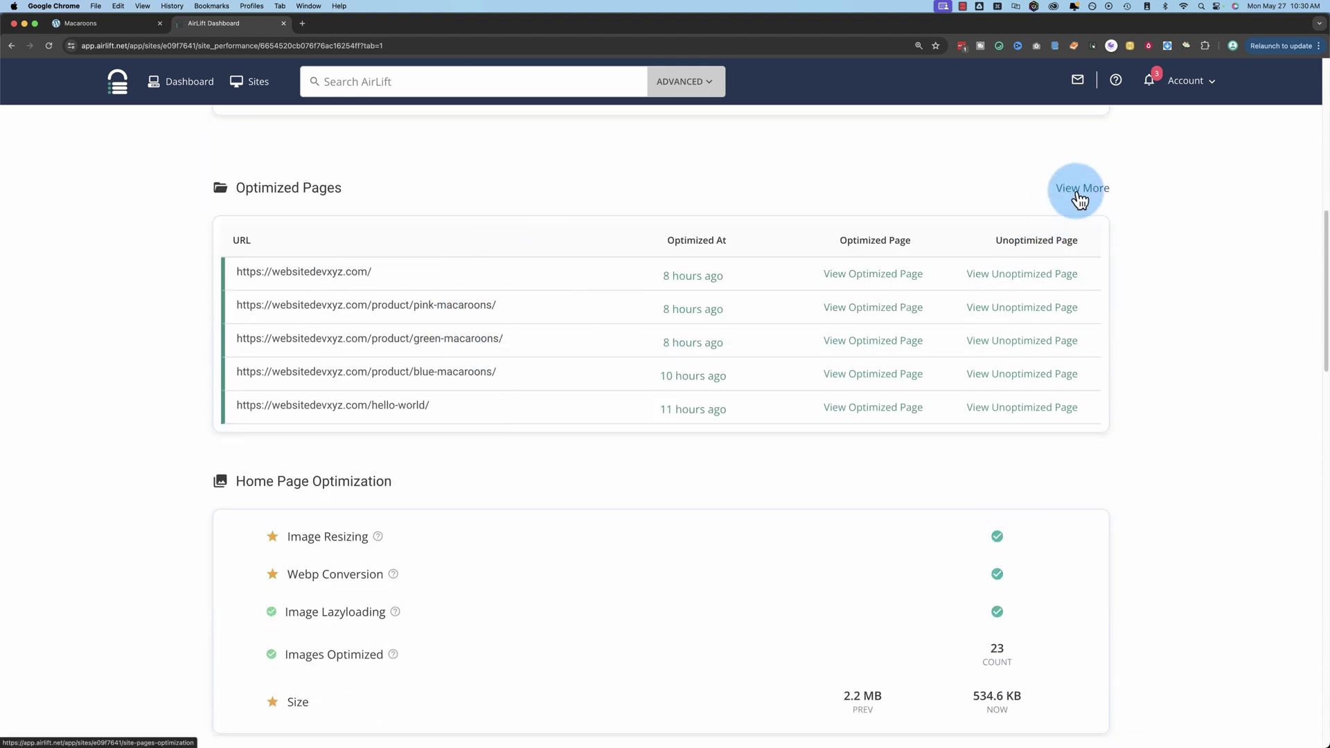
scroll(617, 481, "down", 5)
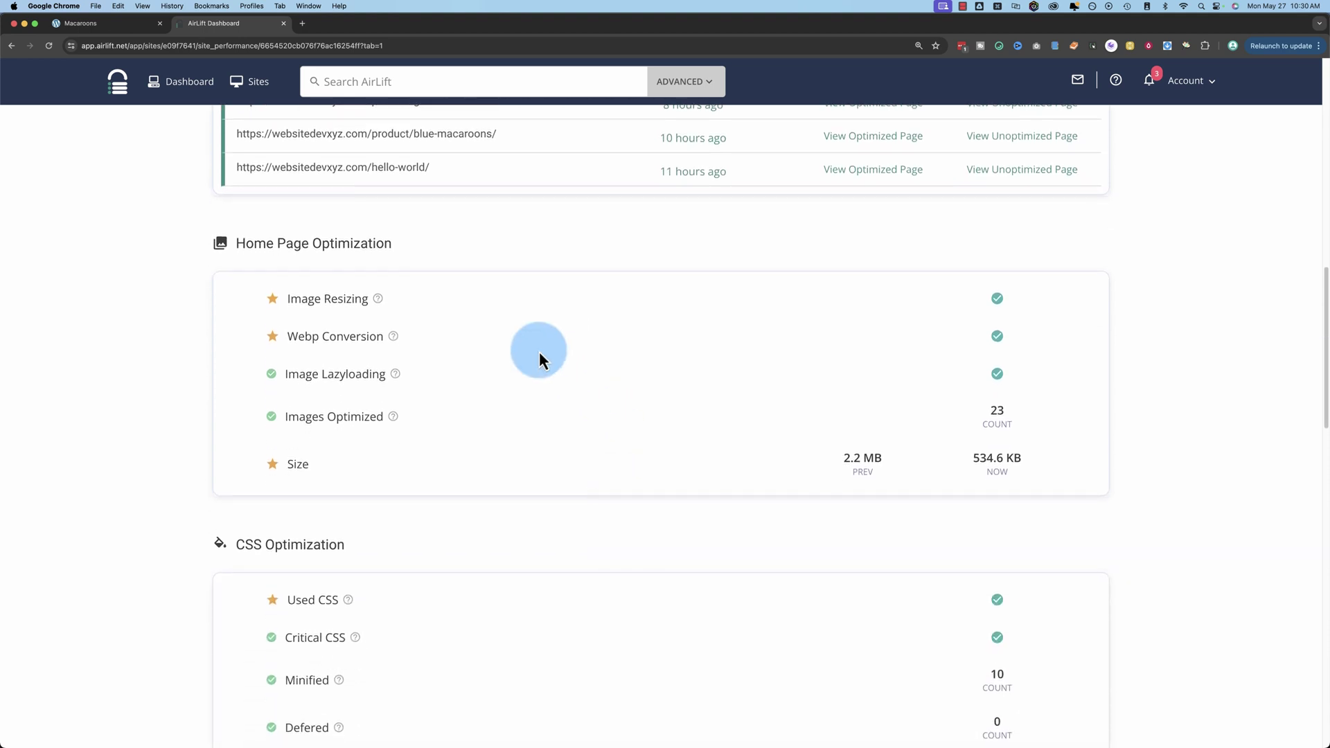
scroll(384, 314, "down", 1)
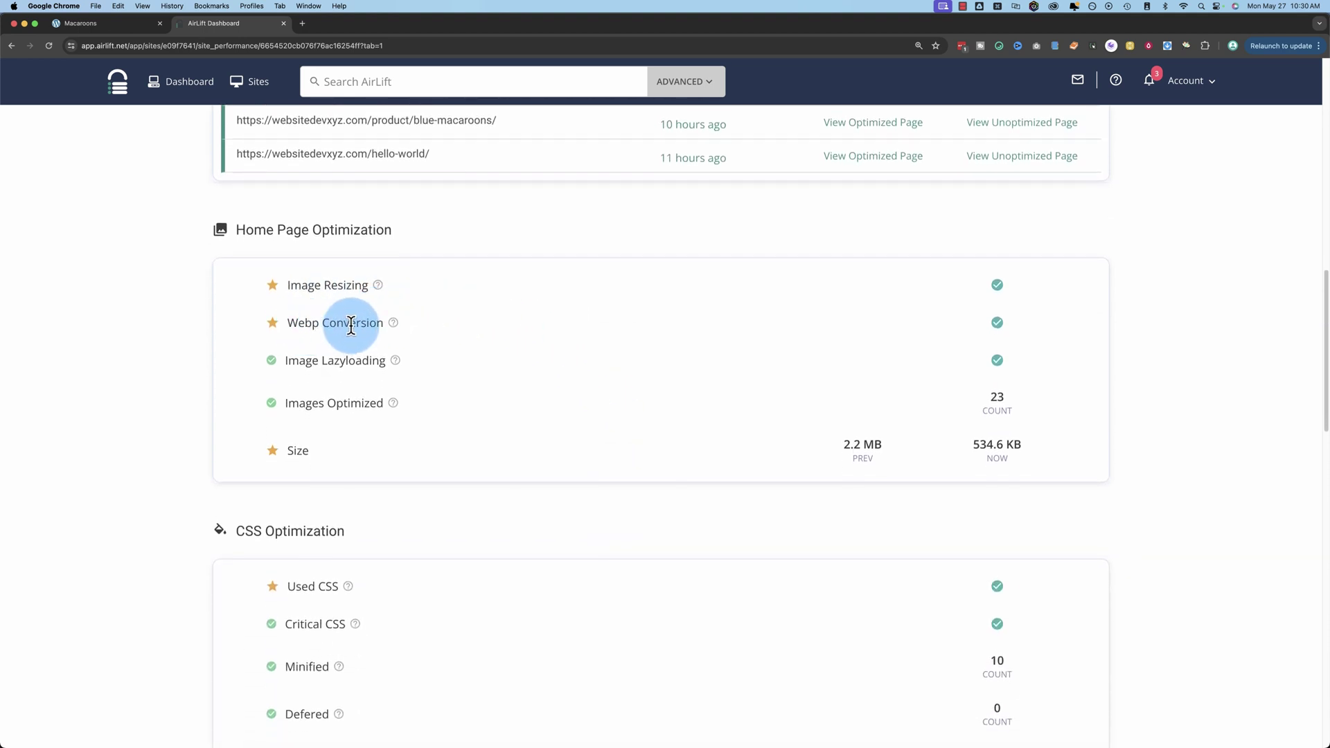
scroll(305, 350, "down", 2)
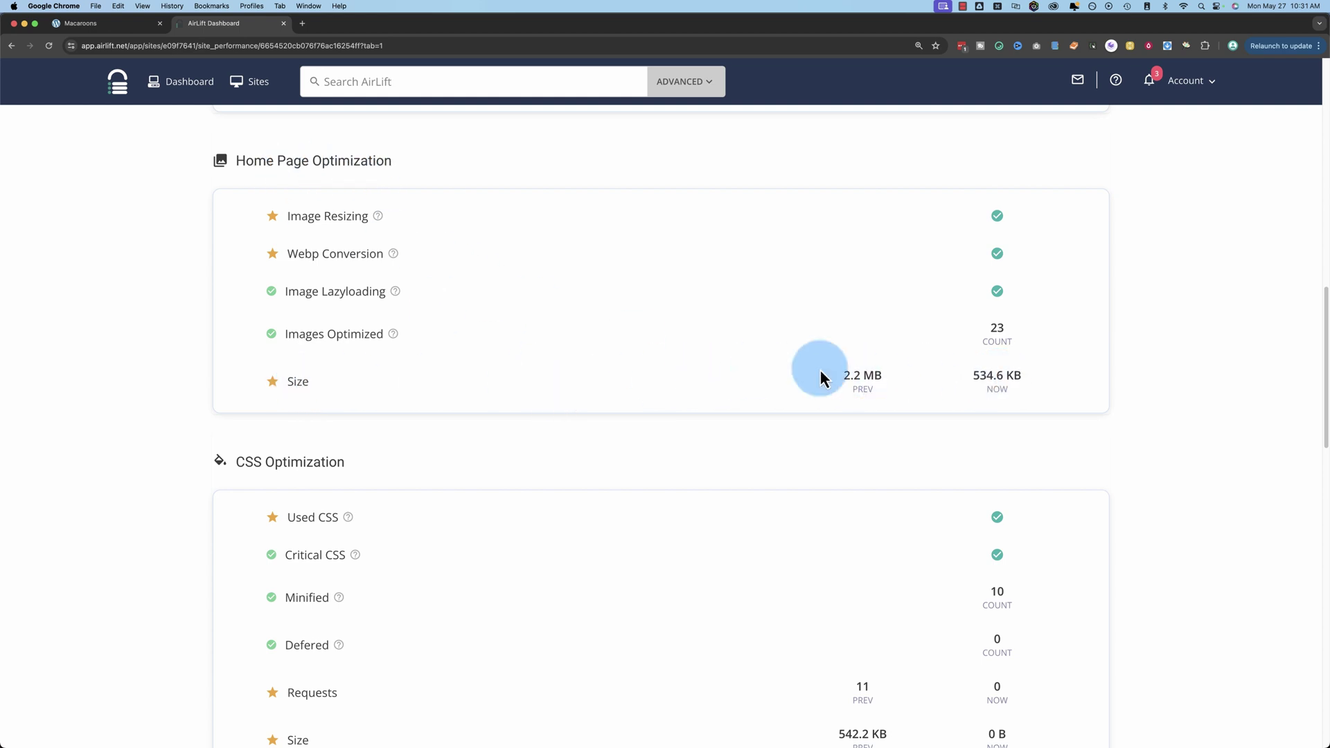
scroll(838, 385, "down", 1)
scroll(814, 384, "up", 10)
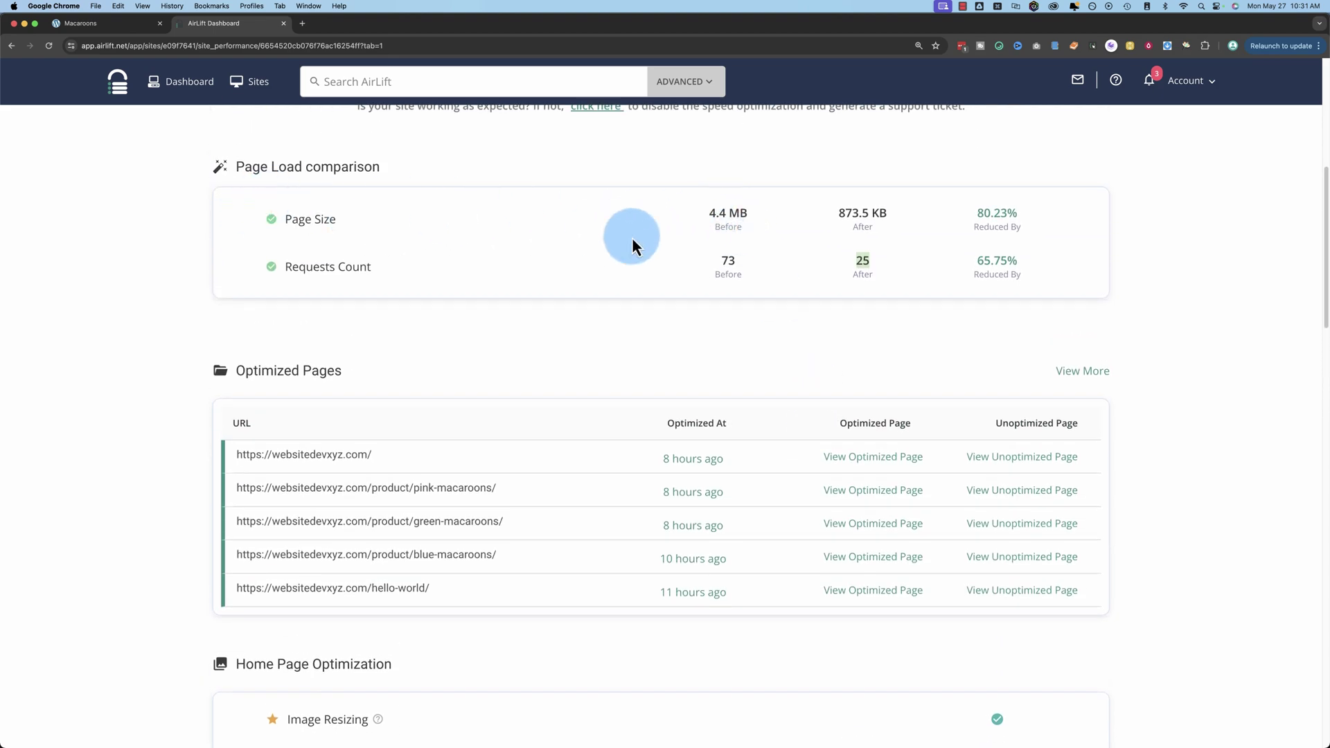
scroll(624, 346, "down", 10)
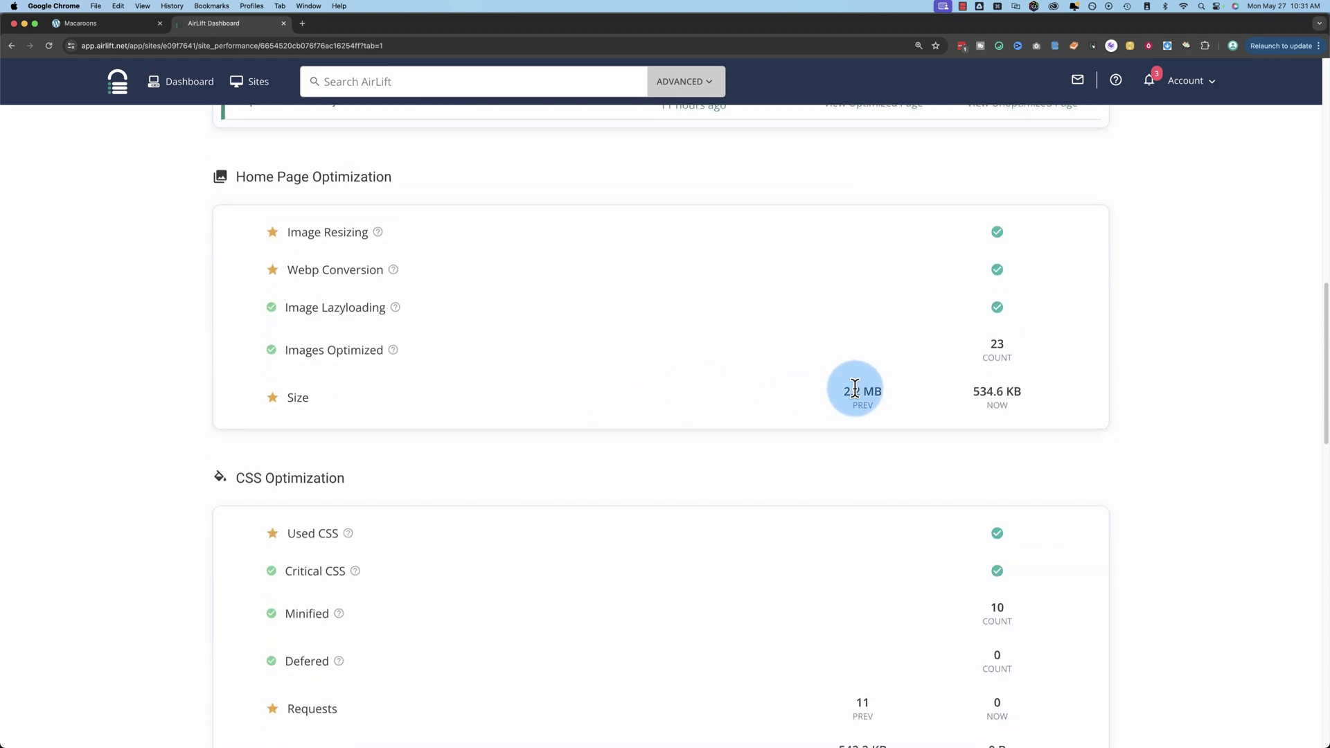
triple_click(342, 174)
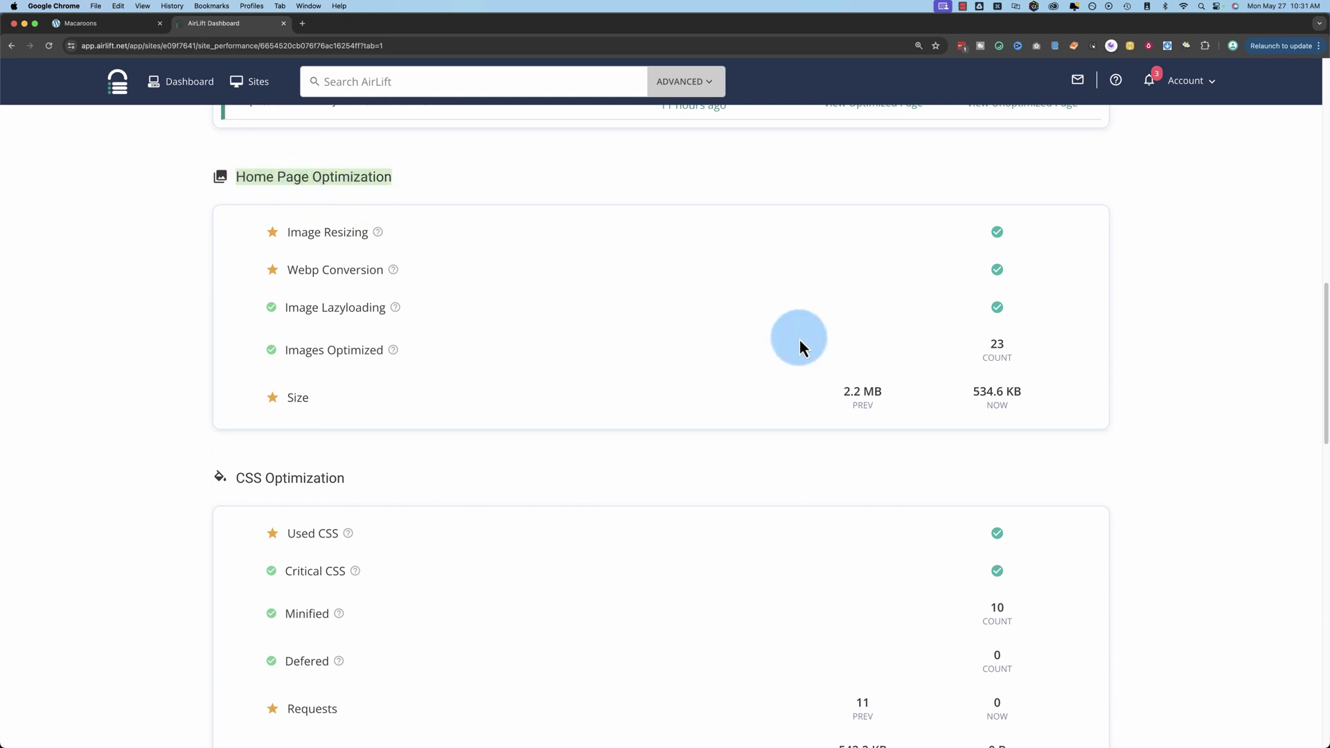
scroll(646, 410, "down", 4)
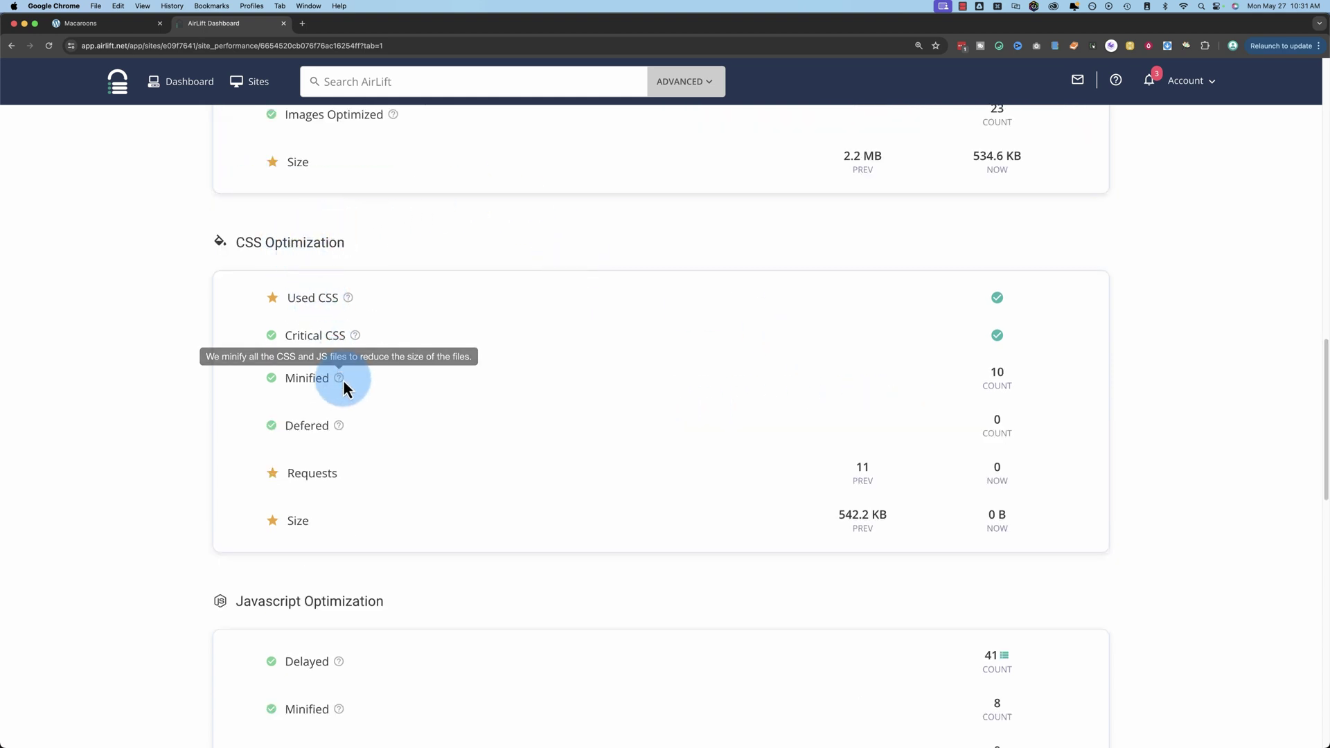
scroll(592, 458, "down", 1)
scroll(591, 455, "down", 5)
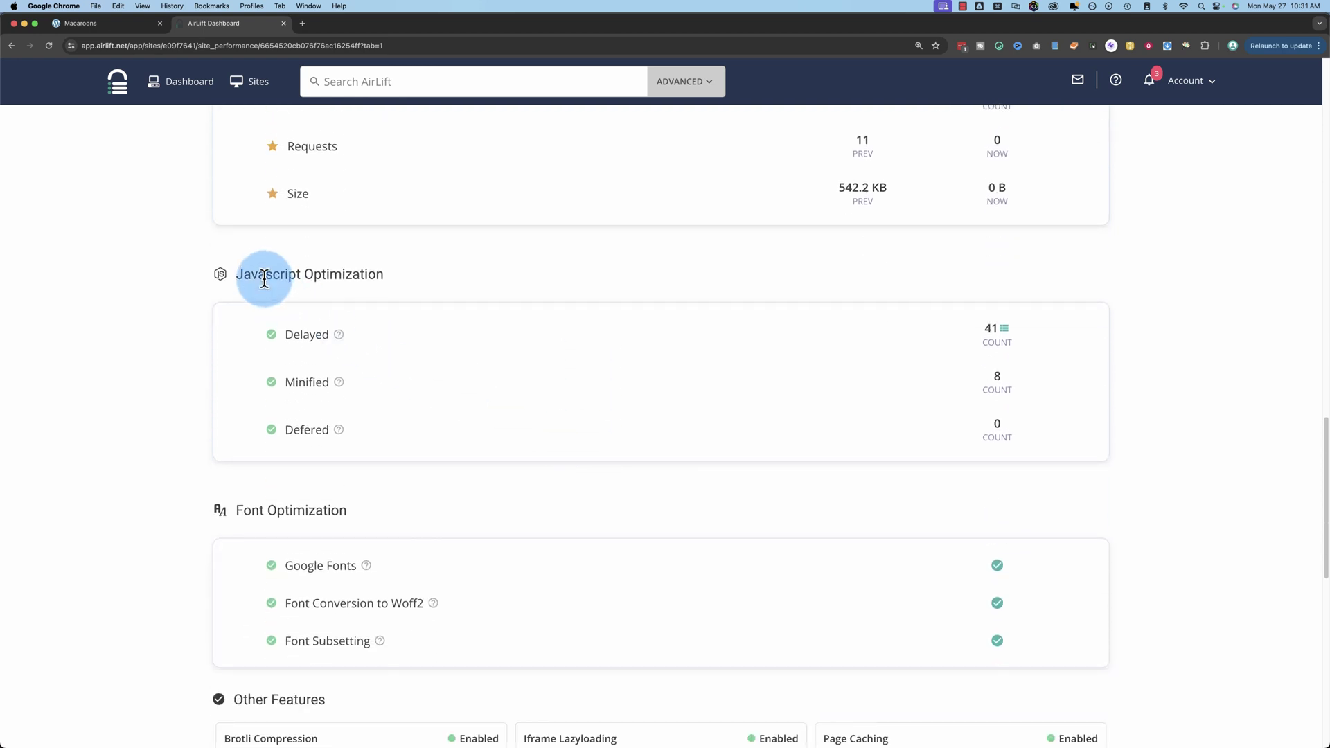
scroll(516, 418, "down", 1)
scroll(517, 419, "down", 2)
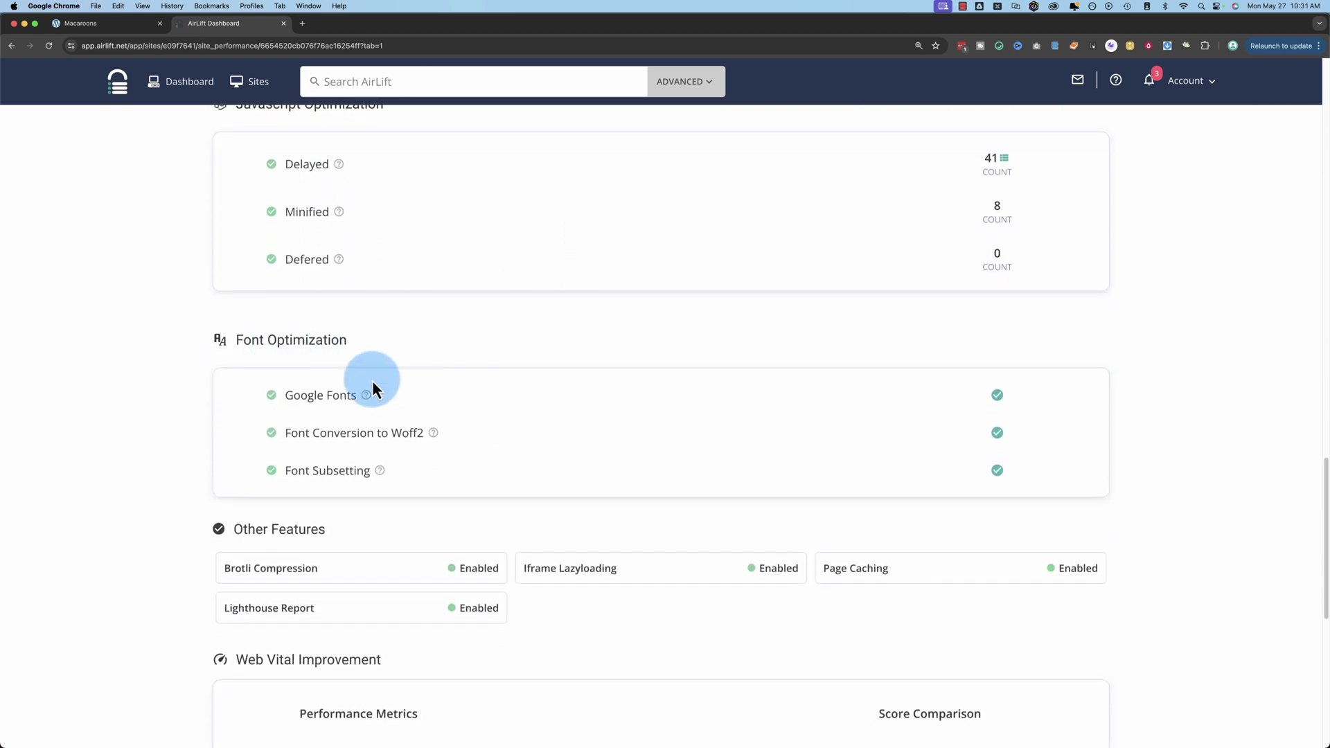
scroll(585, 405, "down", 1)
scroll(583, 404, "down", 3)
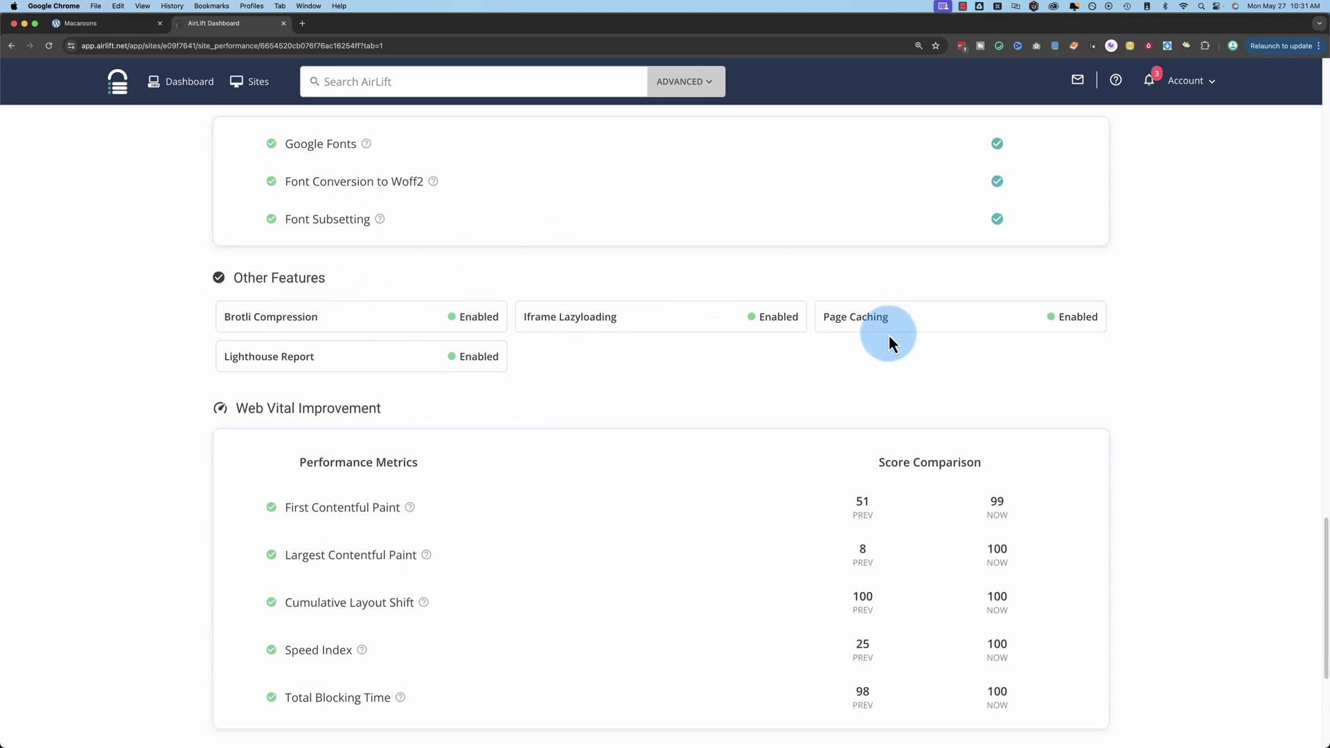
scroll(618, 362, "down", 3)
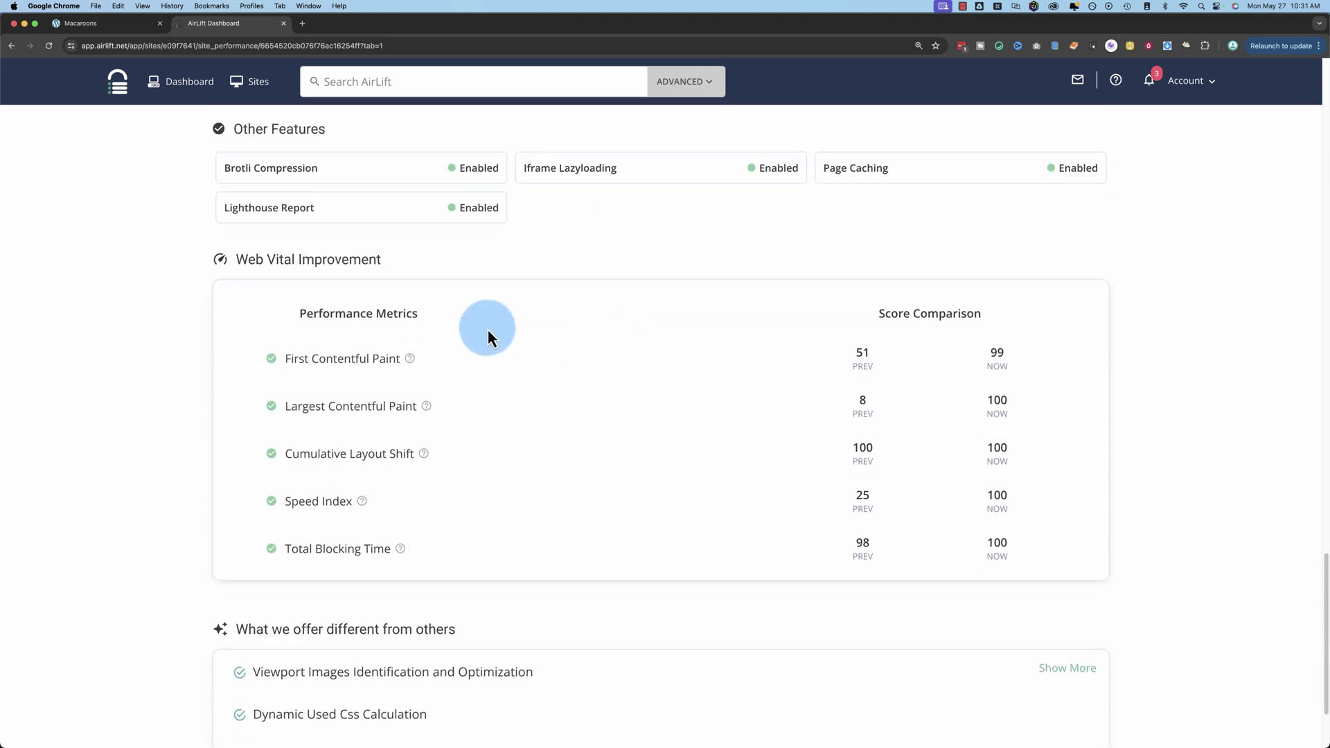
scroll(660, 342, "down", 2)
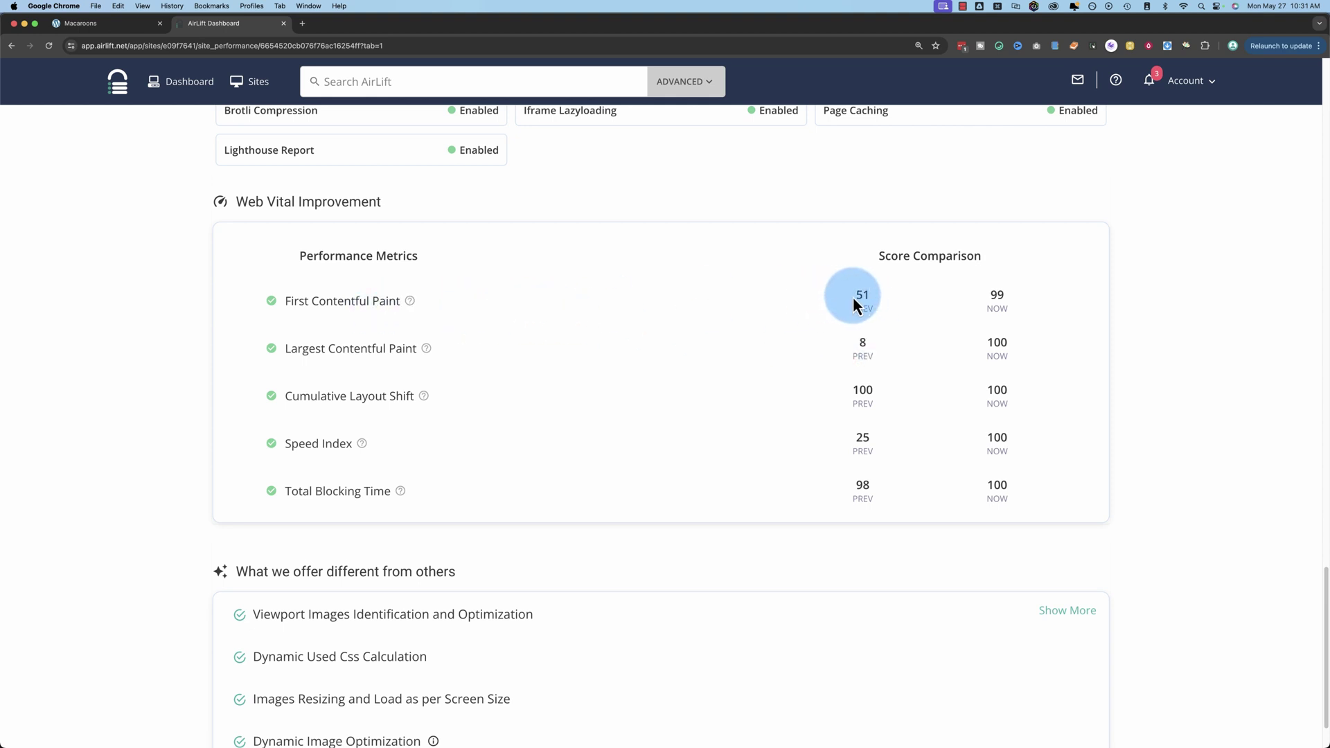
left_click_drag(981, 291, 1010, 296)
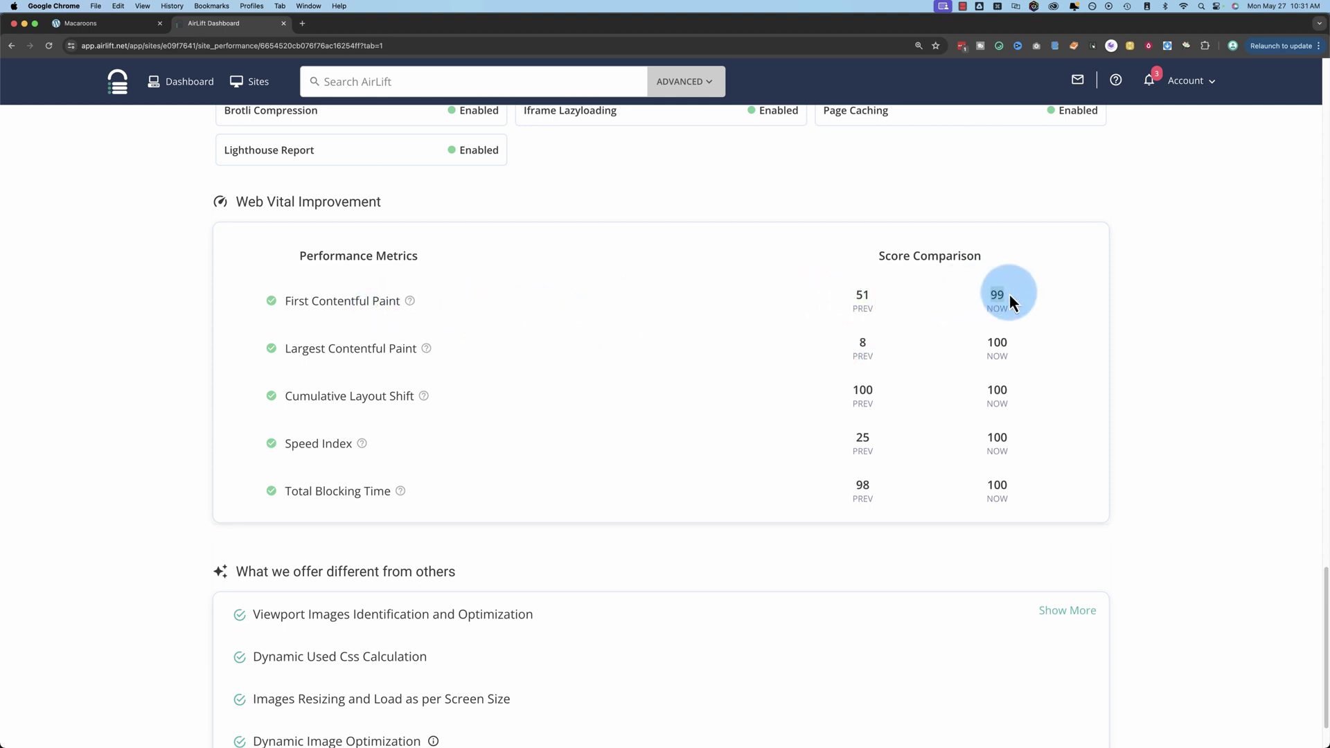
left_click(855, 343)
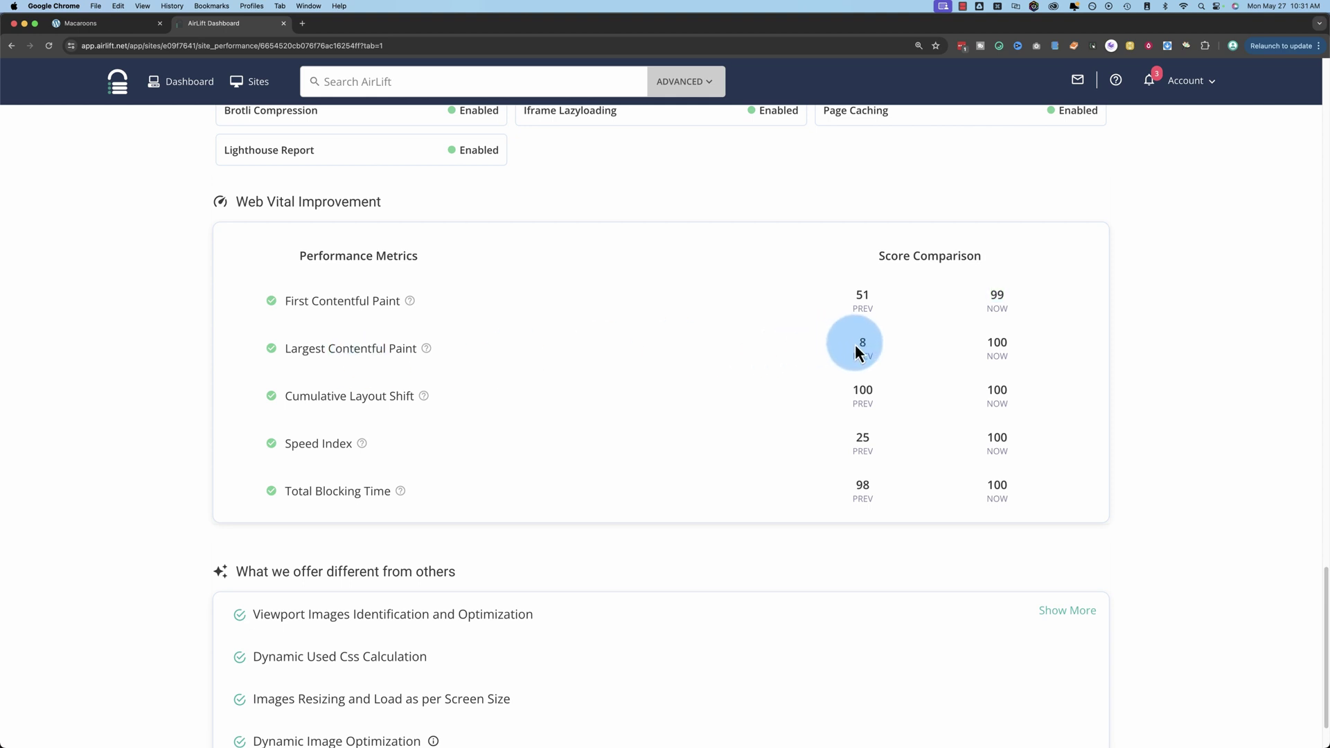
left_click_drag(982, 343, 1013, 344)
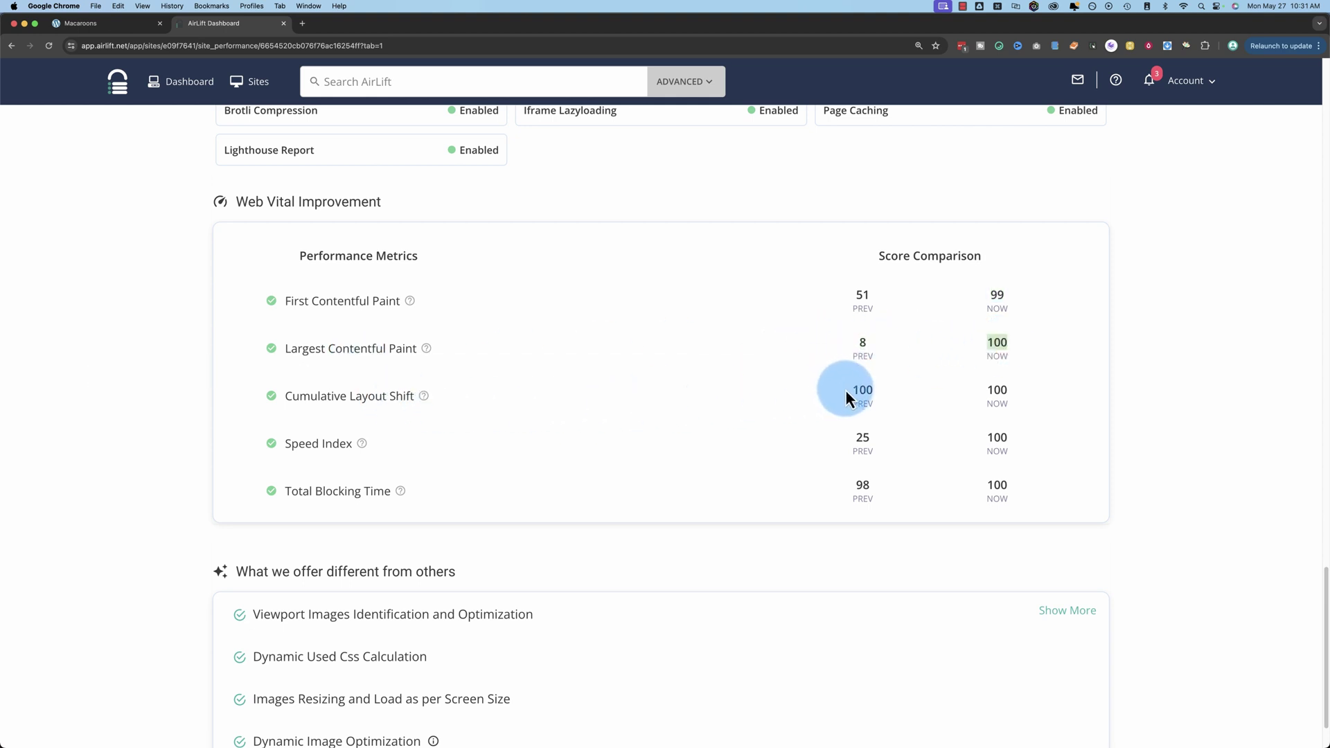
left_click_drag(846, 397, 876, 392)
left_click_drag(983, 392, 1015, 392)
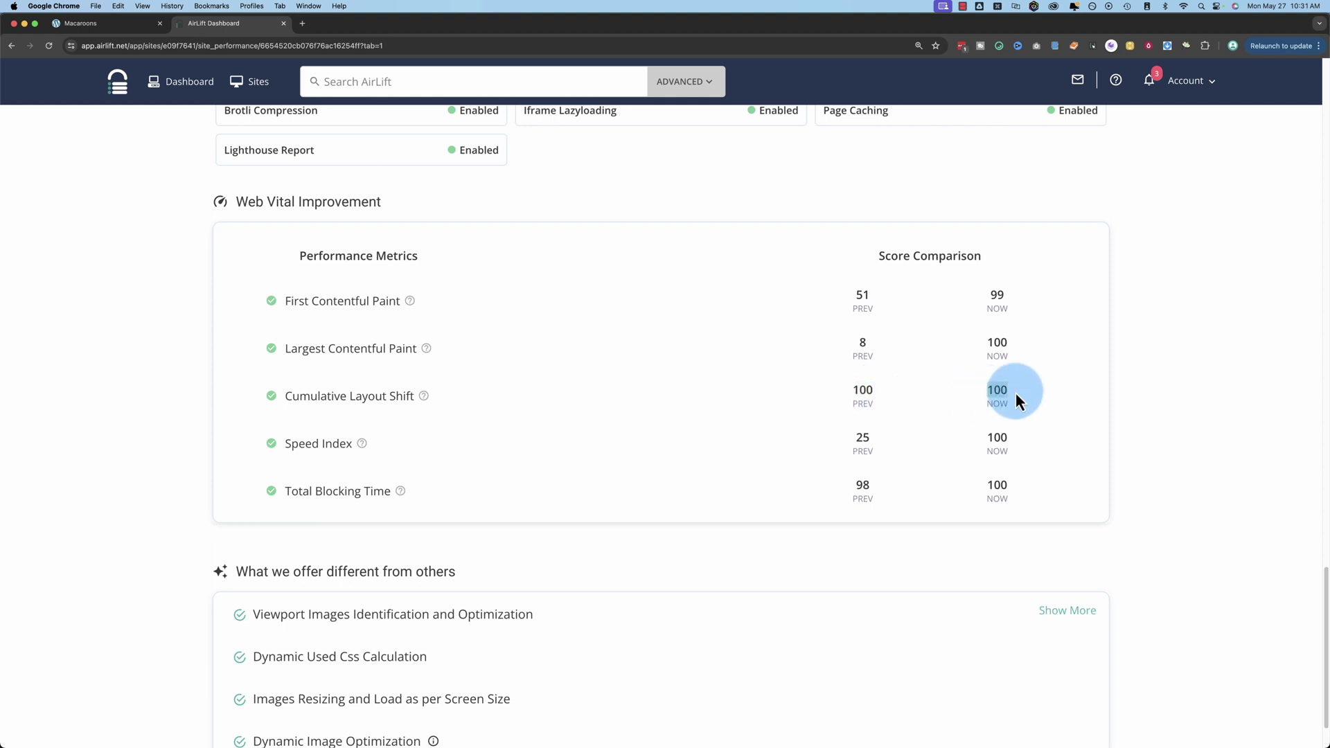
left_click(860, 460)
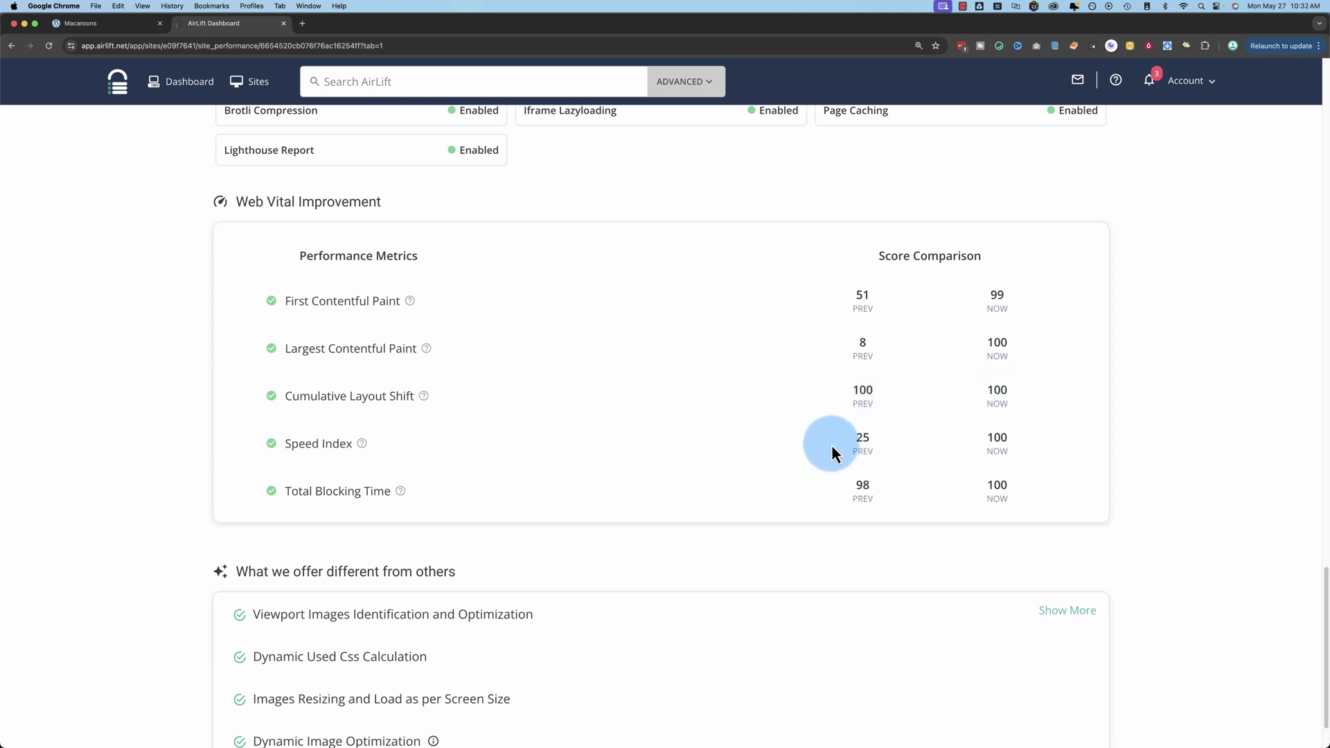
left_click_drag(960, 439, 1012, 449)
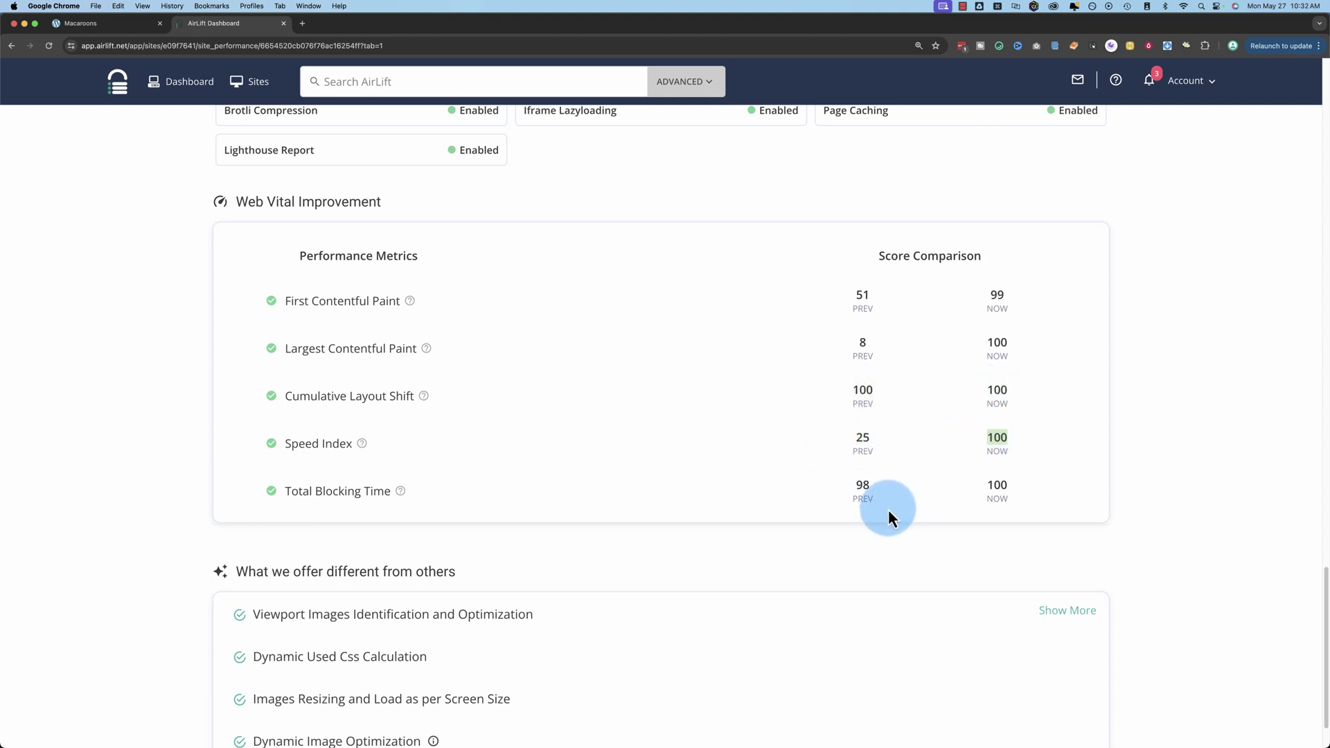
left_click(862, 485)
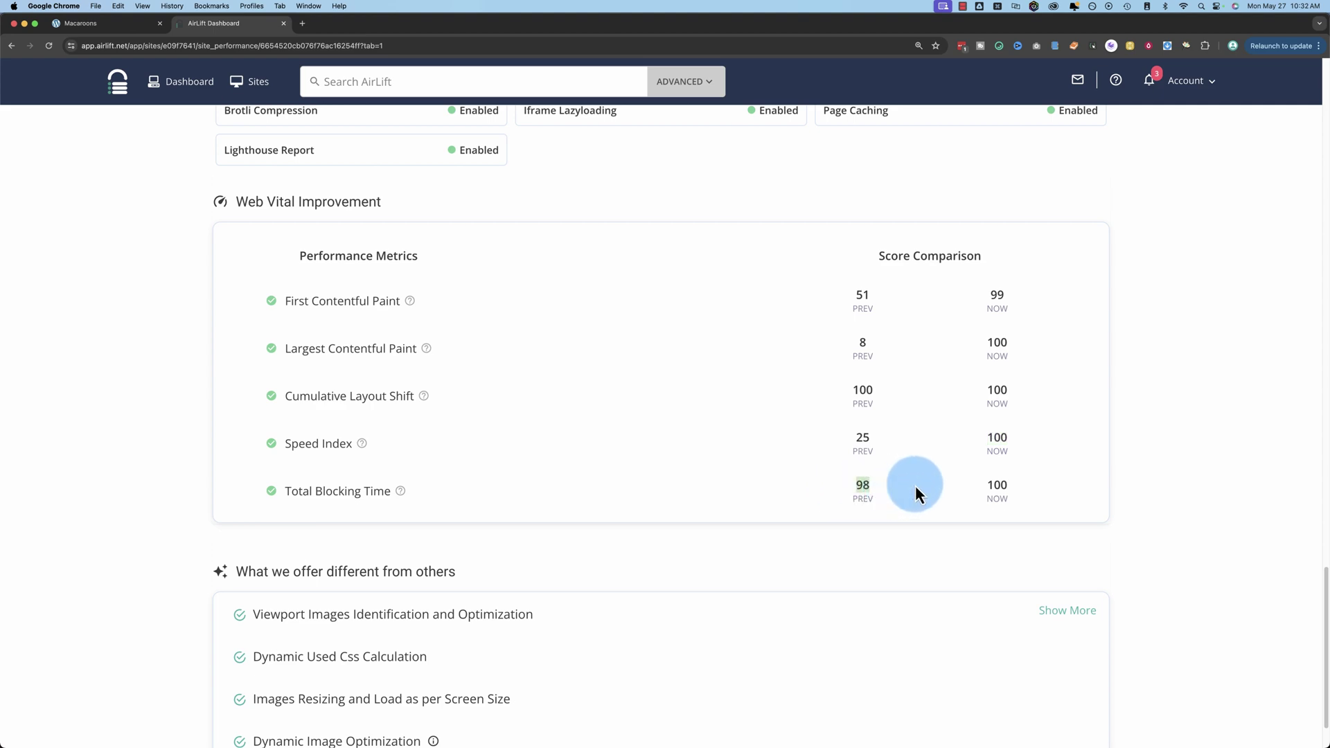
left_click_drag(915, 489, 1000, 484)
Scroll back to the top of the Airlift dashboard.
scroll(751, 639, "down", 2)
scroll(751, 639, "up", 8)
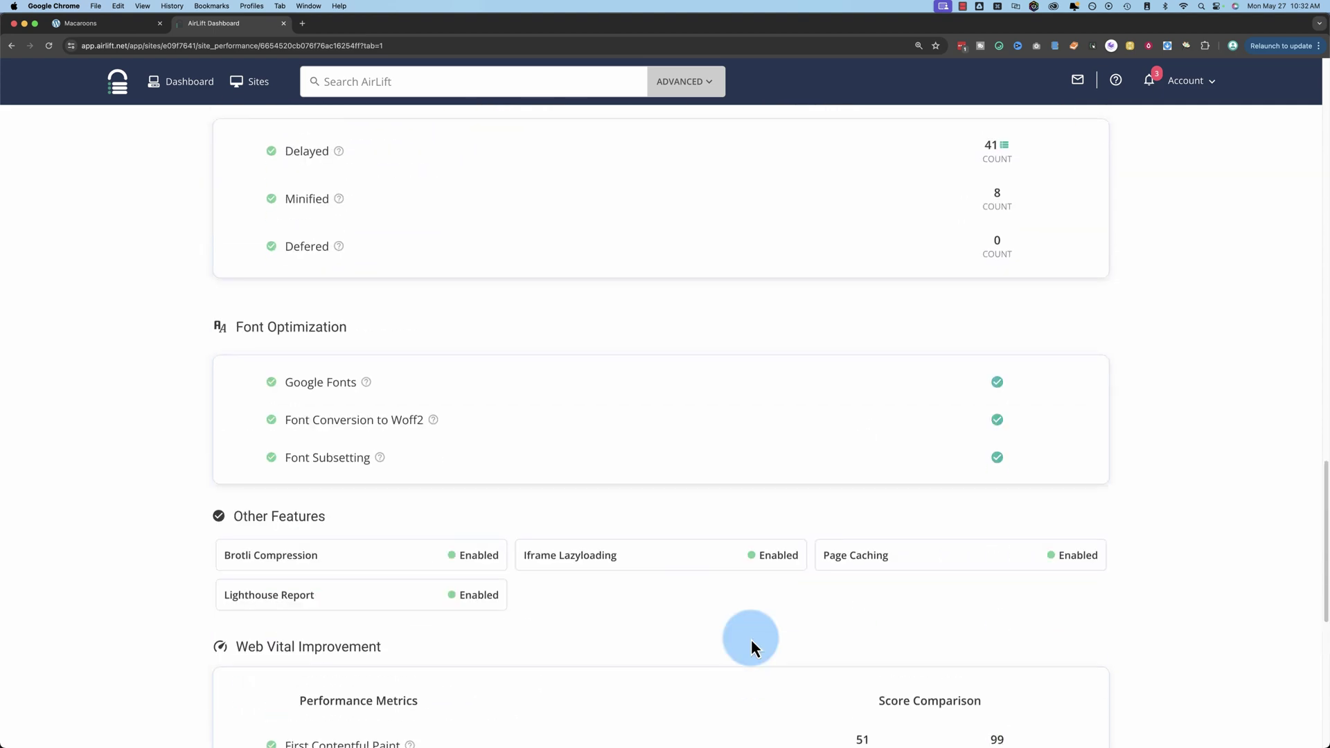
scroll(751, 639, "up", 20)
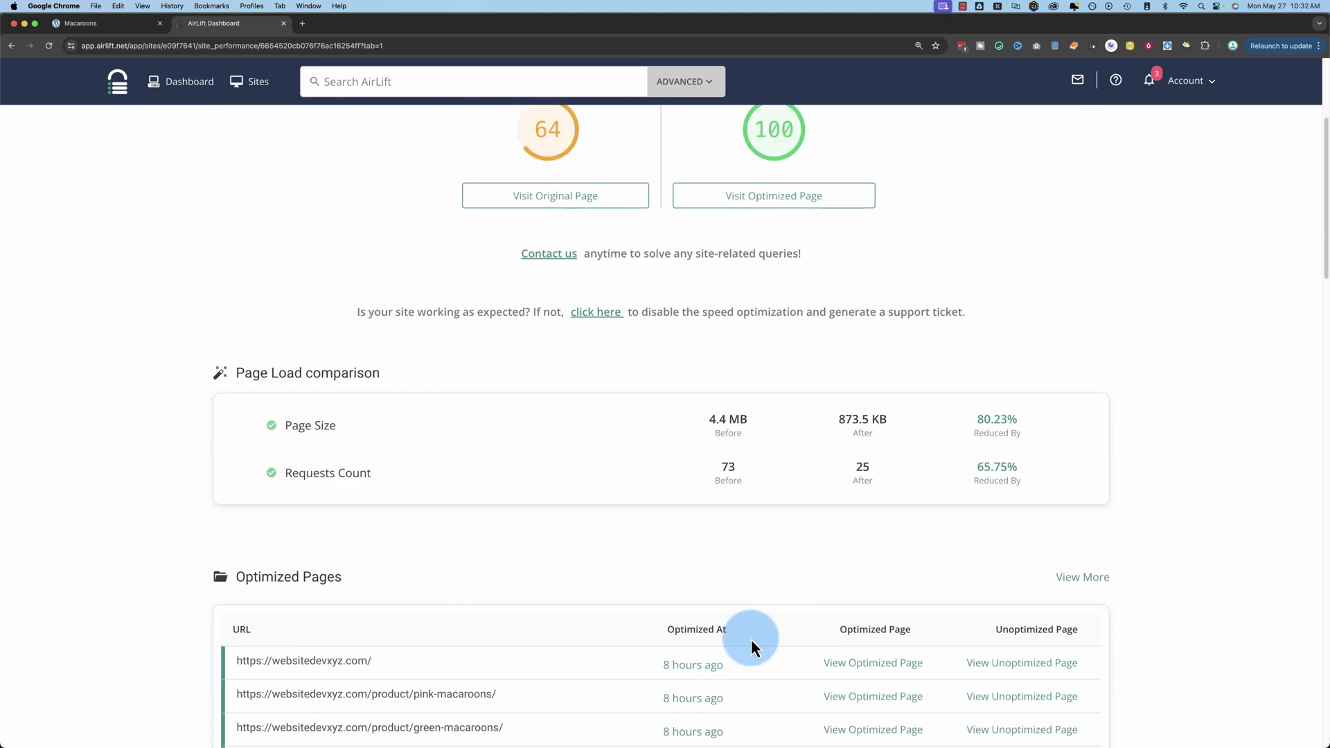
scroll(752, 645, "up", 5)
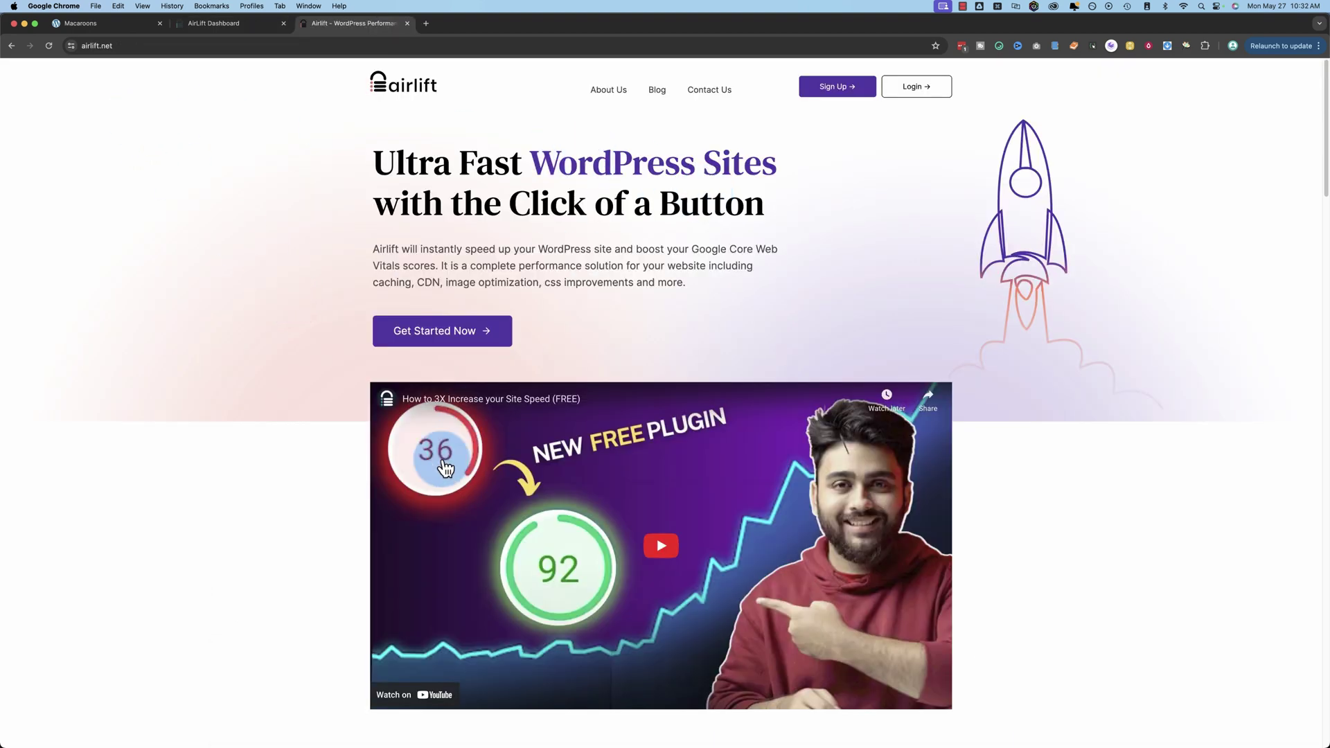
Browse down the airlift.net homepage, then return to the Macaroons dashboard comparing scores 64 and 100.
scroll(413, 471, "down", 1)
scroll(412, 471, "down", 5)
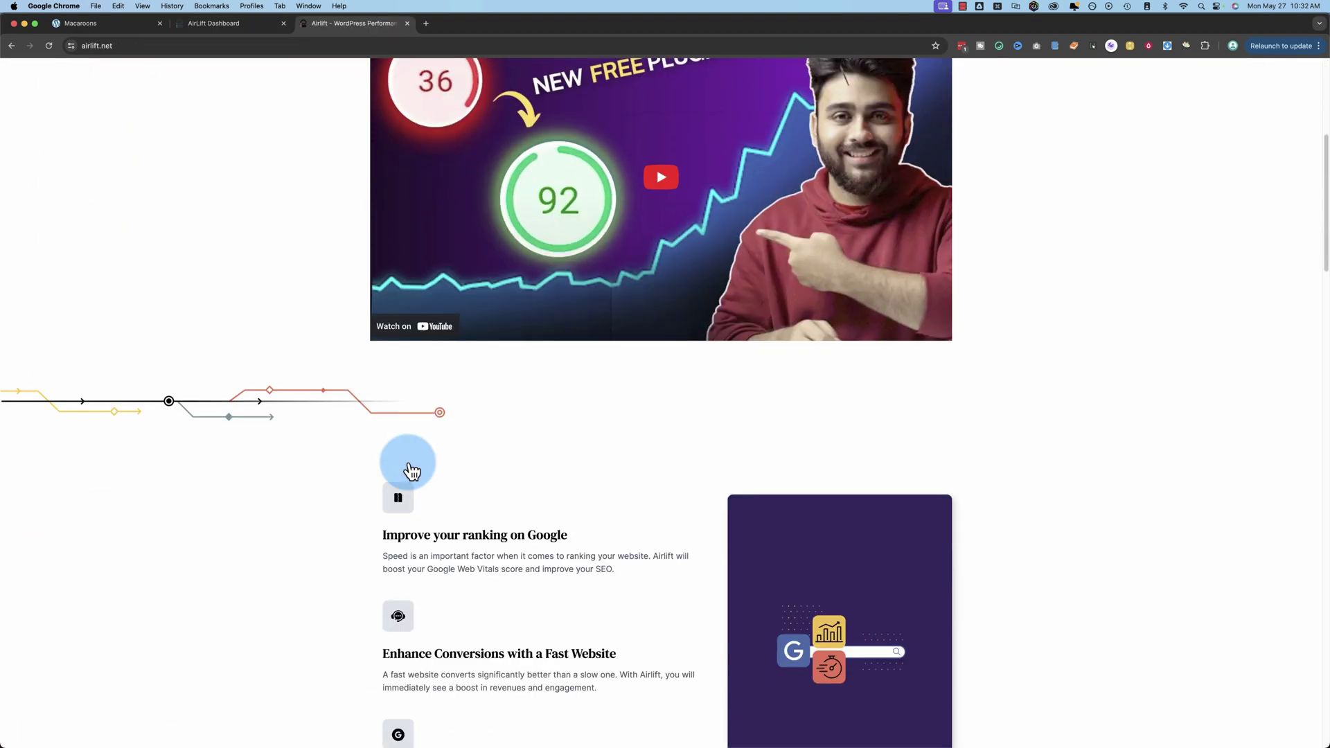
scroll(410, 471, "down", 6)
scroll(409, 471, "down", 3)
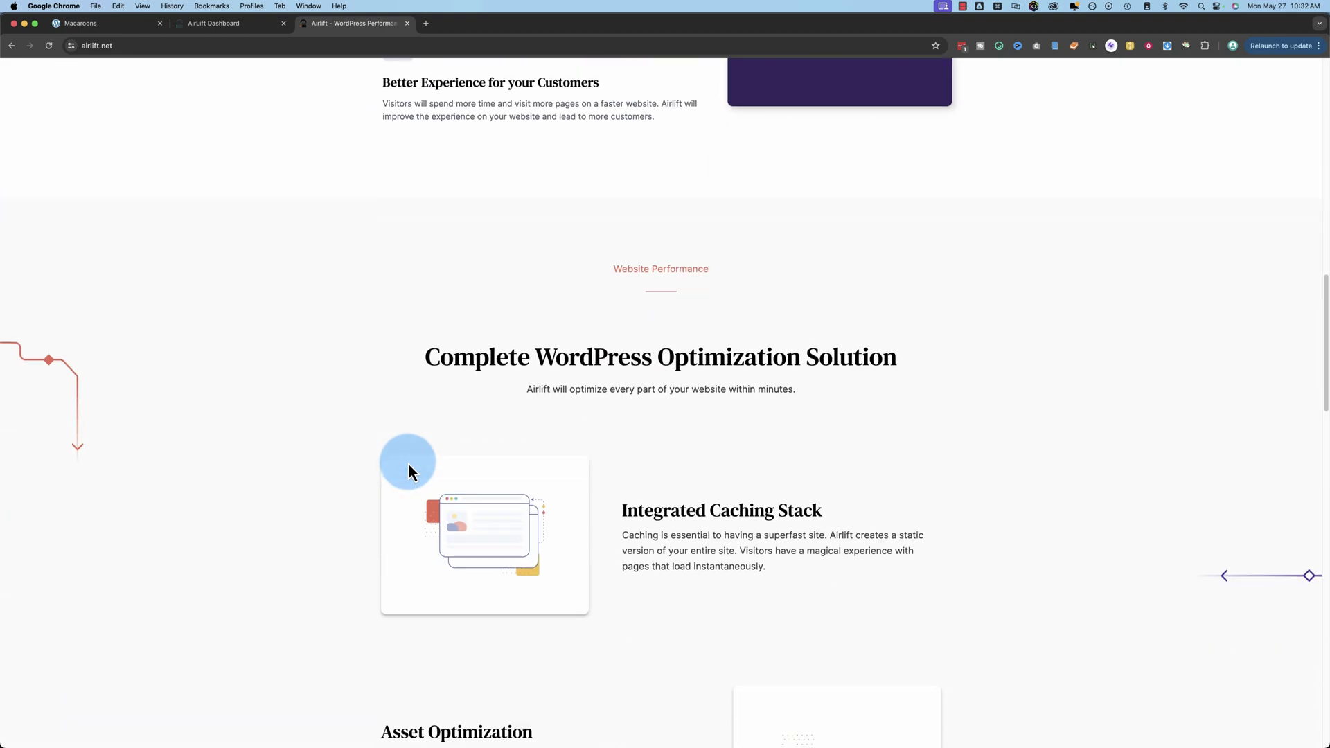
scroll(408, 463, "down", 19)
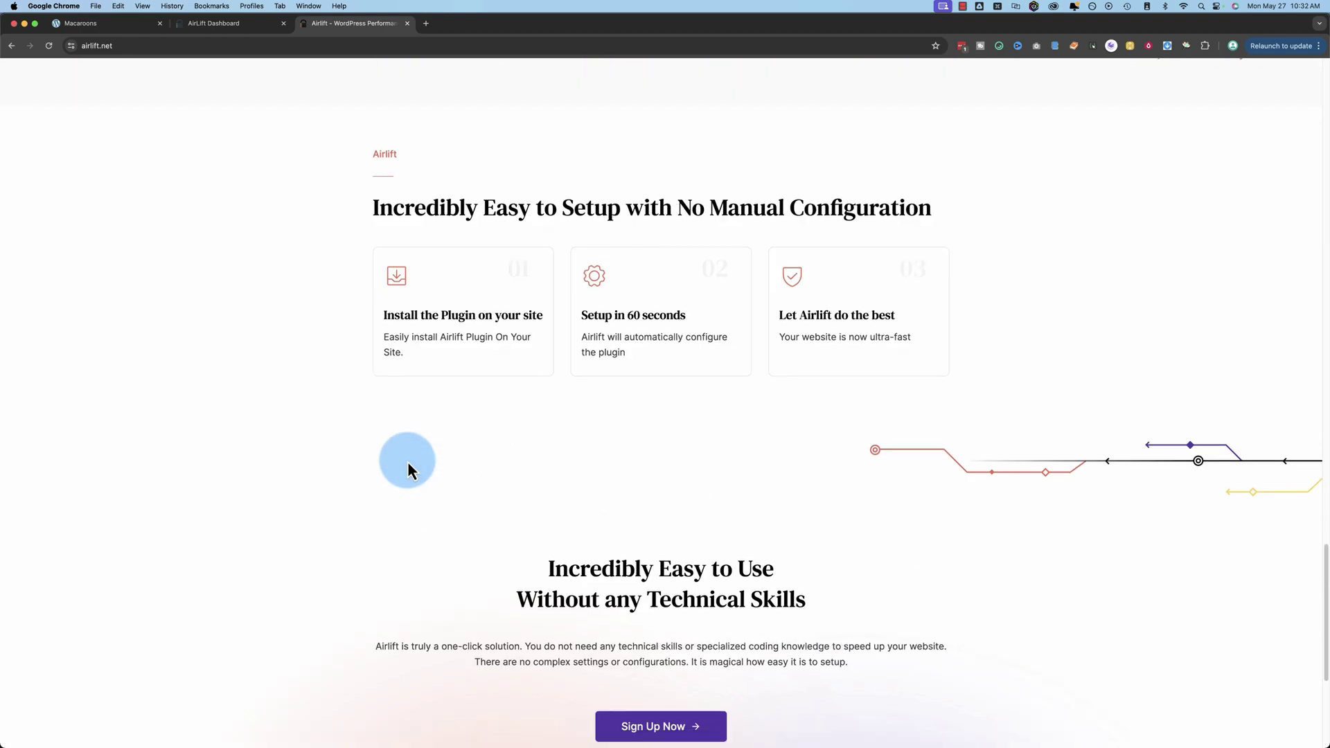
scroll(407, 469, "down", 1)
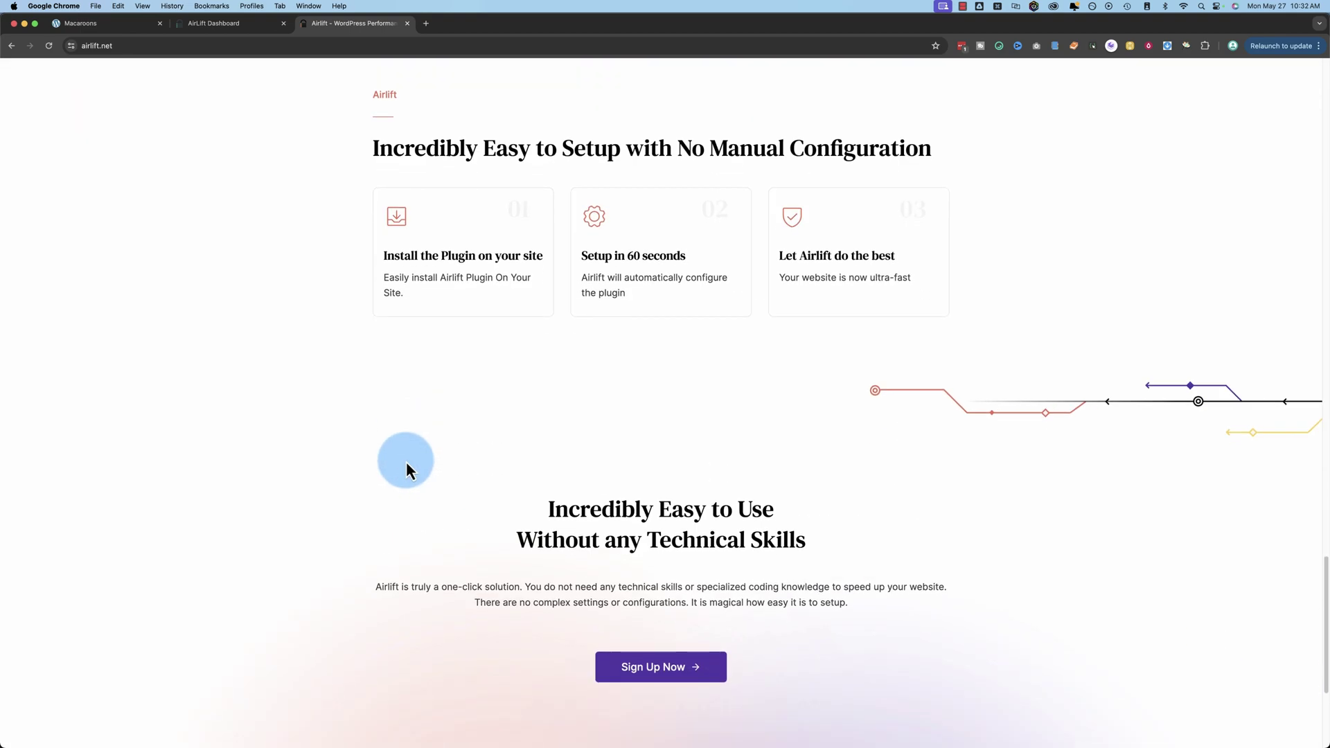
left_click(215, 27)
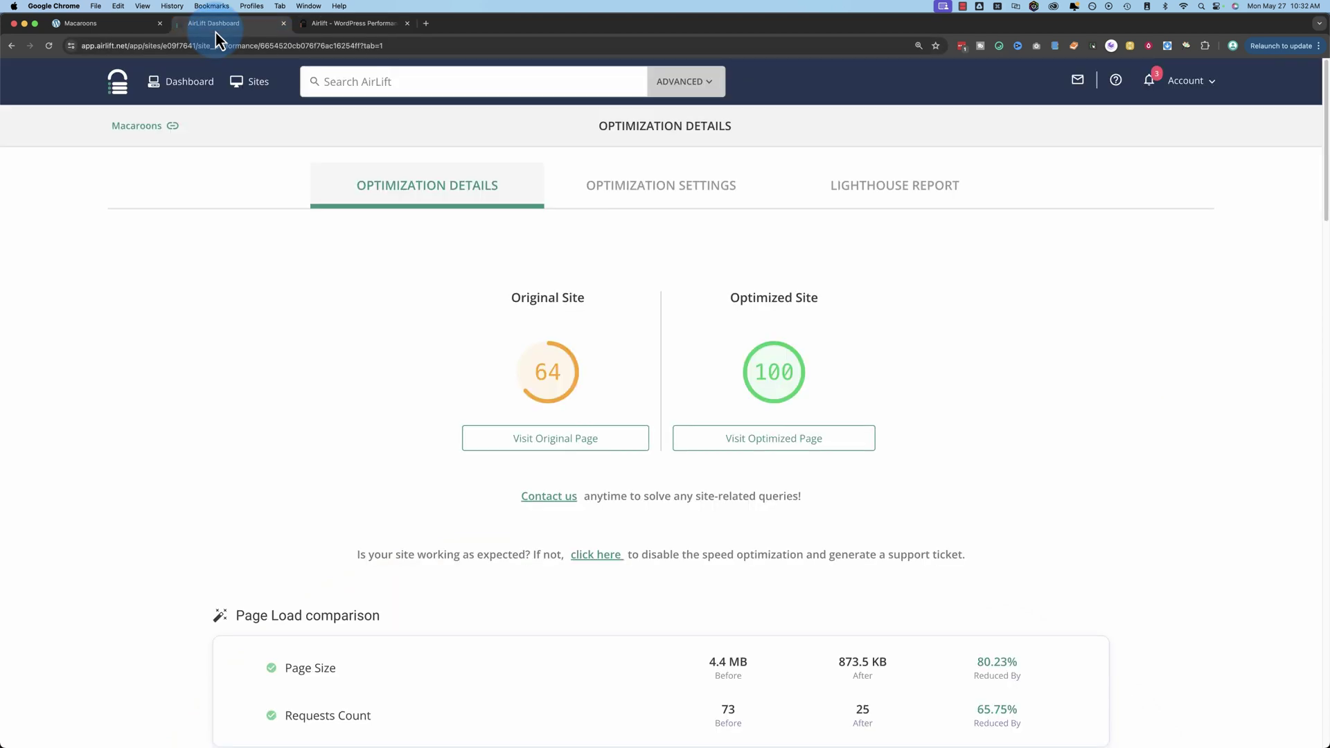